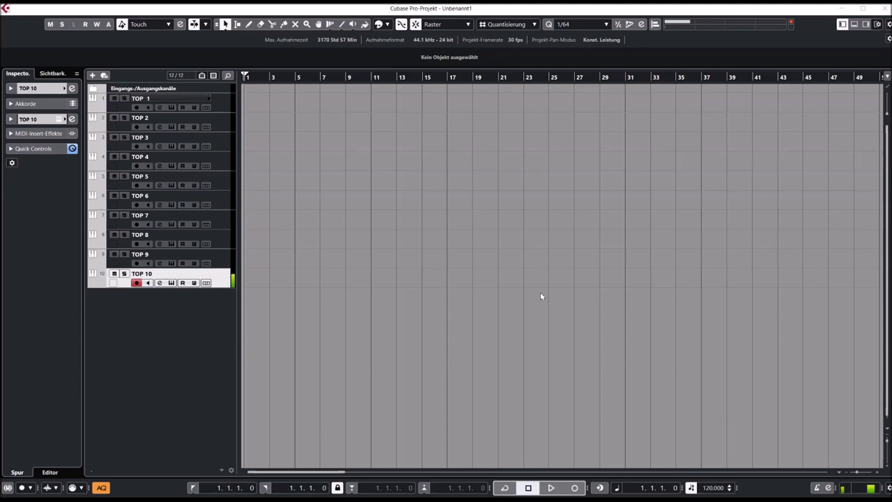
- Open the Quad instrument on track TOP 10, reposition its window and load the Flanged String Bass preset
click(60, 119)
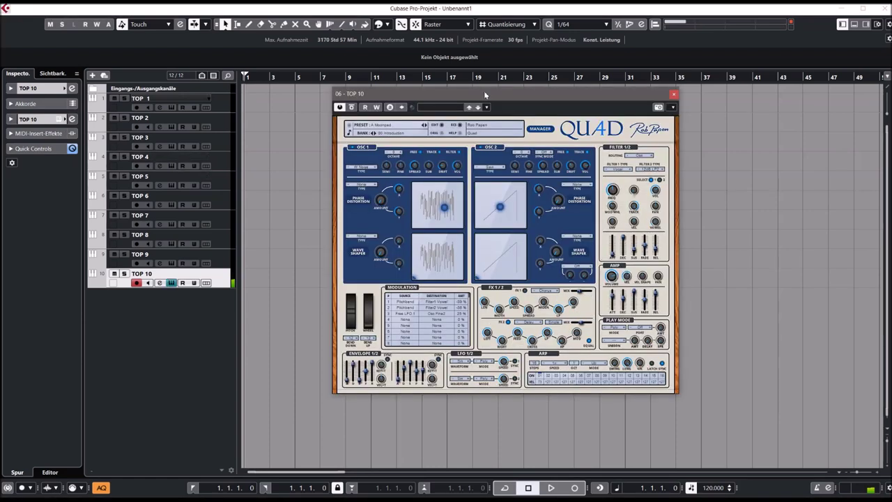
drag(486, 93, 404, 77)
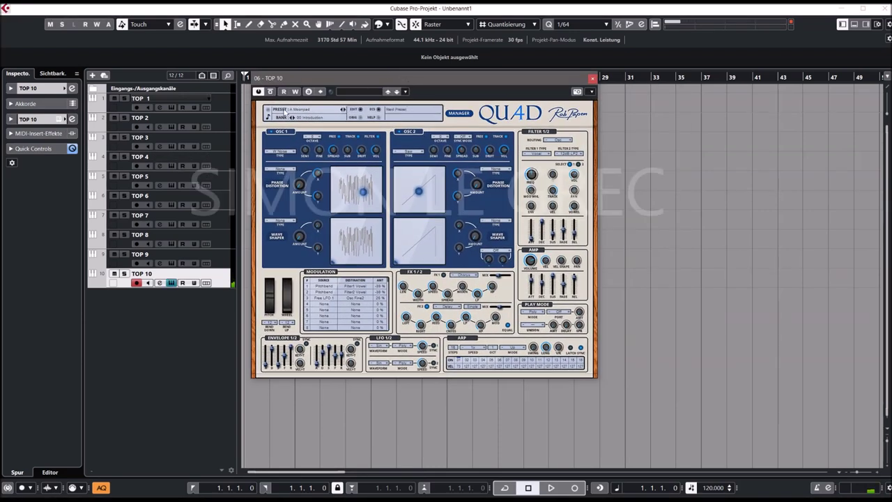
click(289, 110)
mouse_move(340, 123)
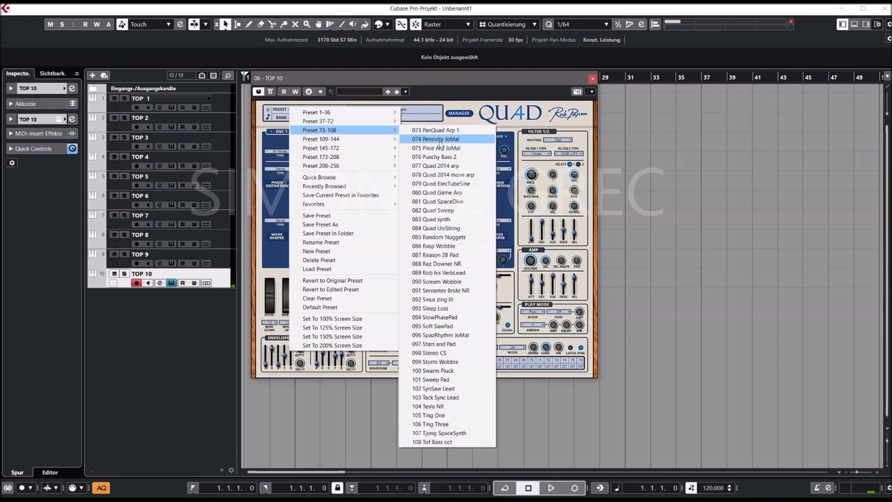
click(427, 130)
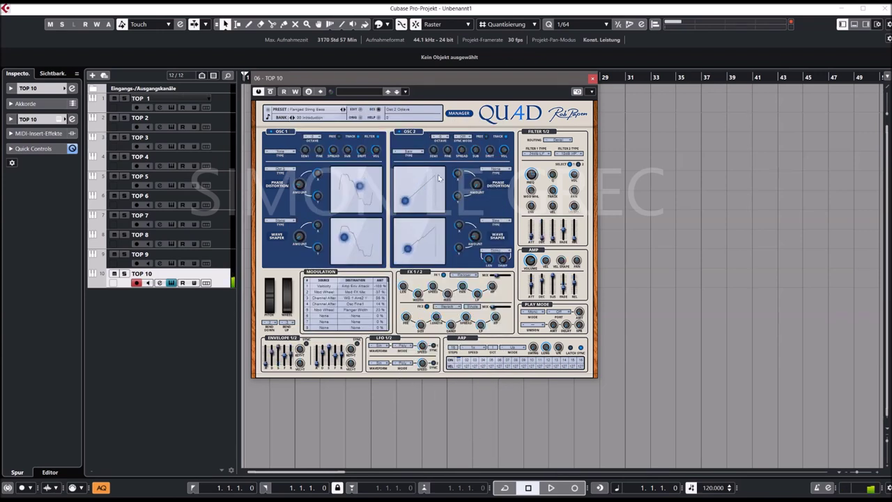
- Audition the Quad presets UniLeg Lead JoRo and Utmosphere JoRo, and close the instrument window
click(323, 112)
mouse_move(328, 139)
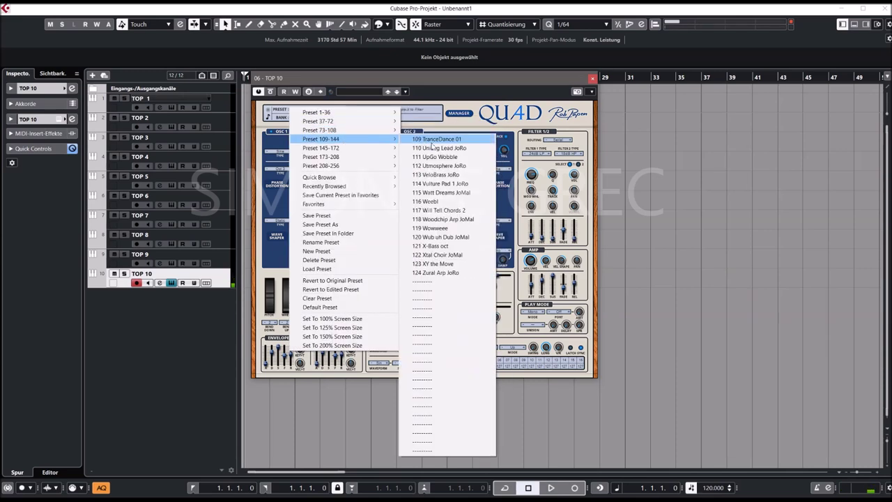
click(432, 147)
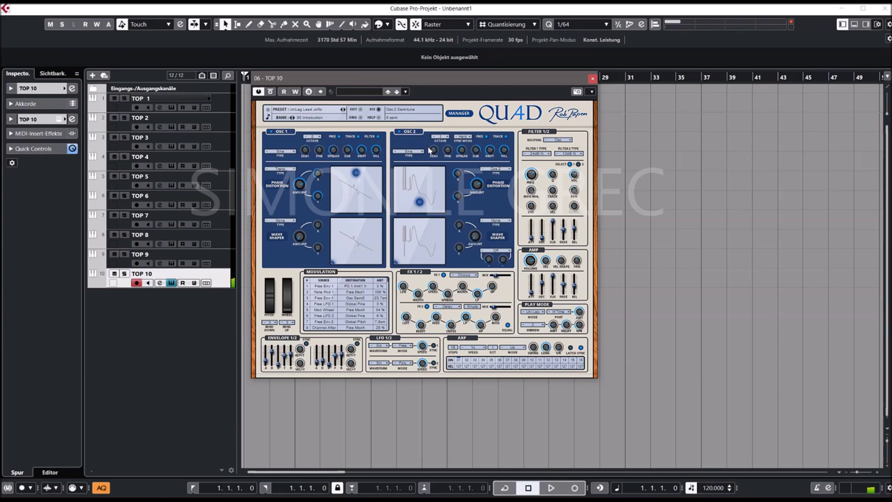
click(324, 112)
mouse_move(320, 139)
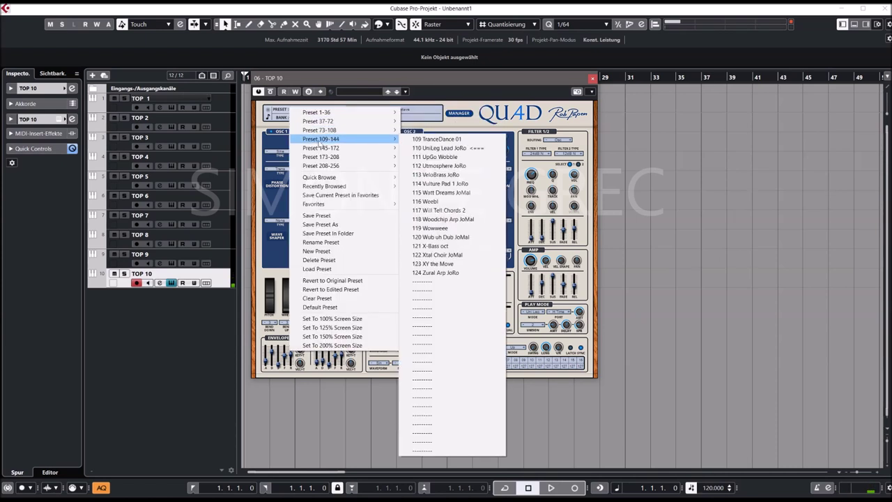
click(431, 166)
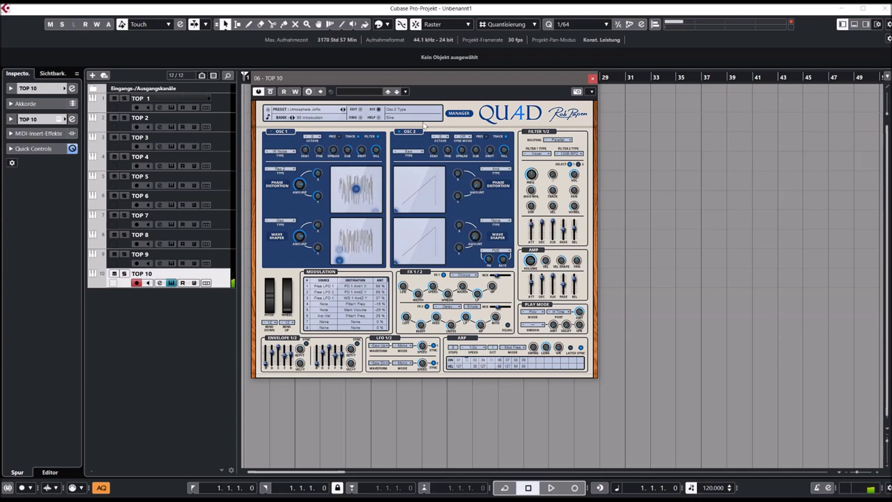
click(593, 78)
- Open The Legend on track TOP 9 and load the bass preset Ambos KS
click(159, 256)
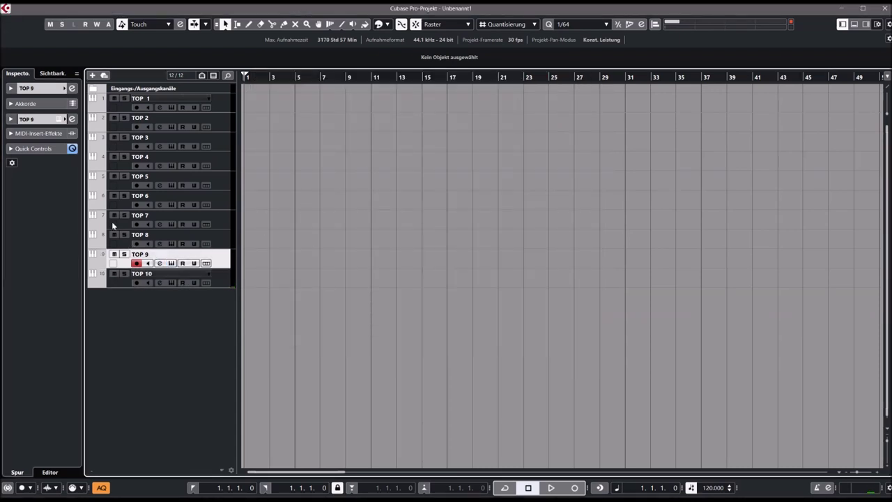
click(59, 119)
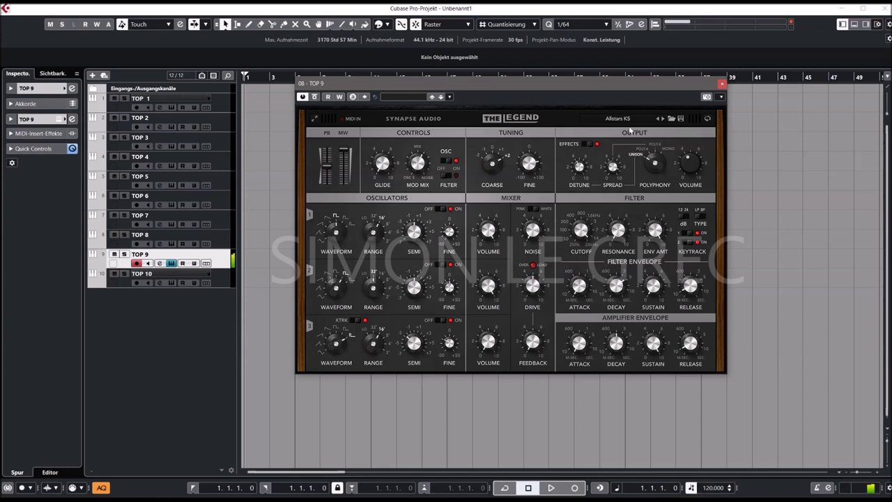
click(631, 122)
mouse_move(641, 126)
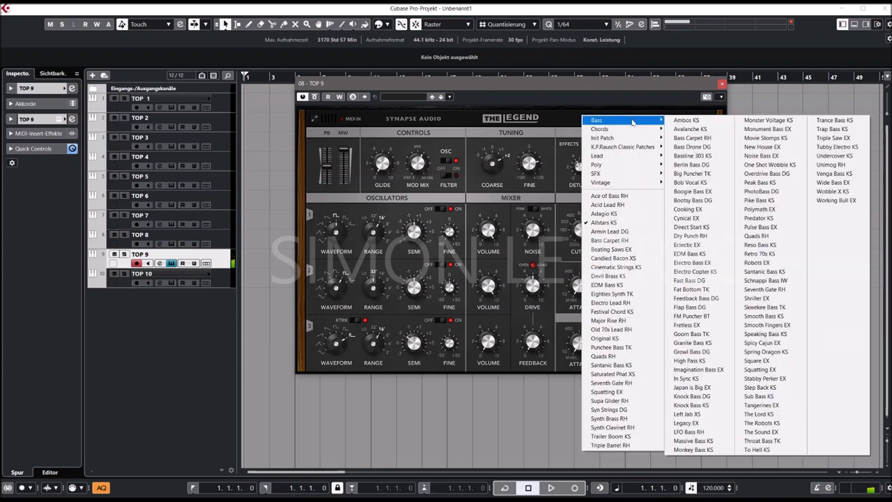
click(683, 131)
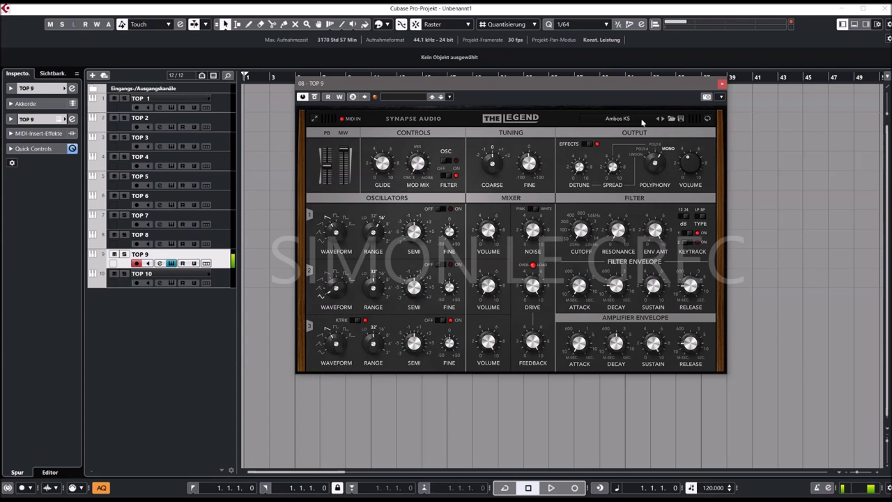
- Switch the Ambos KS patch to unison and adjust its spread and feedback
drag(657, 156, 654, 164)
drag(618, 172, 616, 144)
click(533, 340)
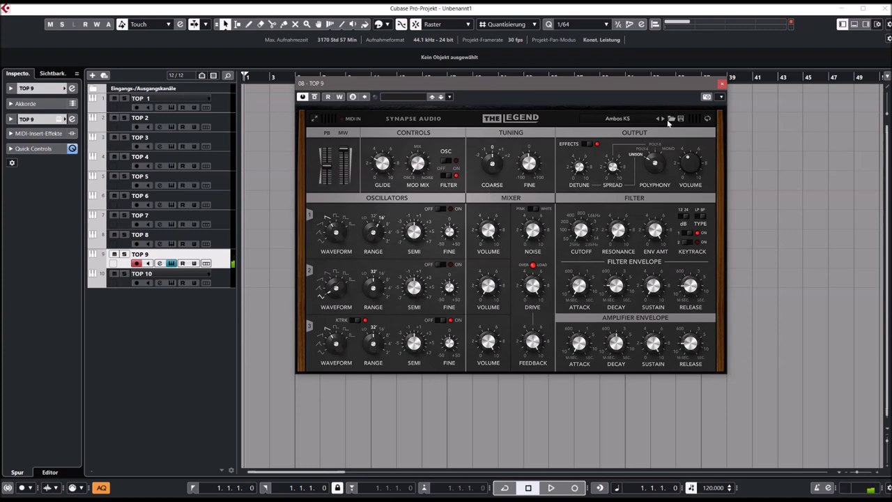
- Load the Avalanche KS preset, switch its polyphony to unison, and adjust the filter cutoff and detune
click(663, 120)
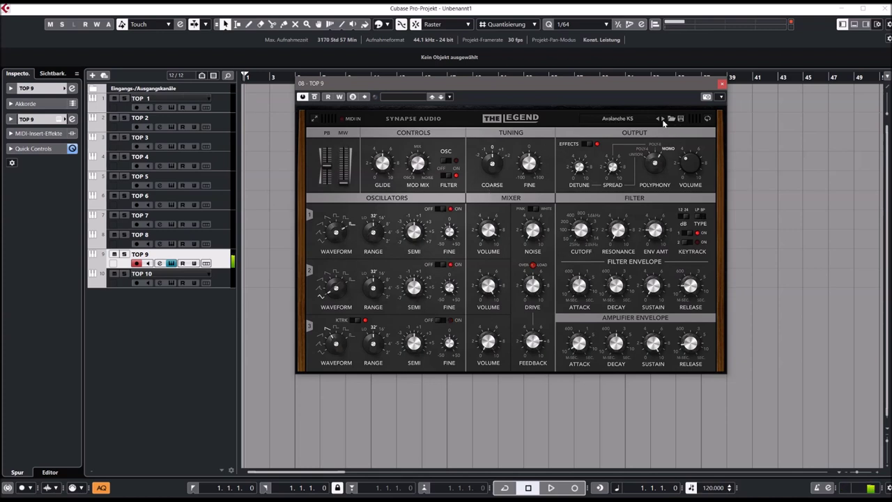
drag(660, 171, 664, 203)
drag(650, 166, 661, 189)
mouse_move(579, 228)
drag(580, 228, 579, 189)
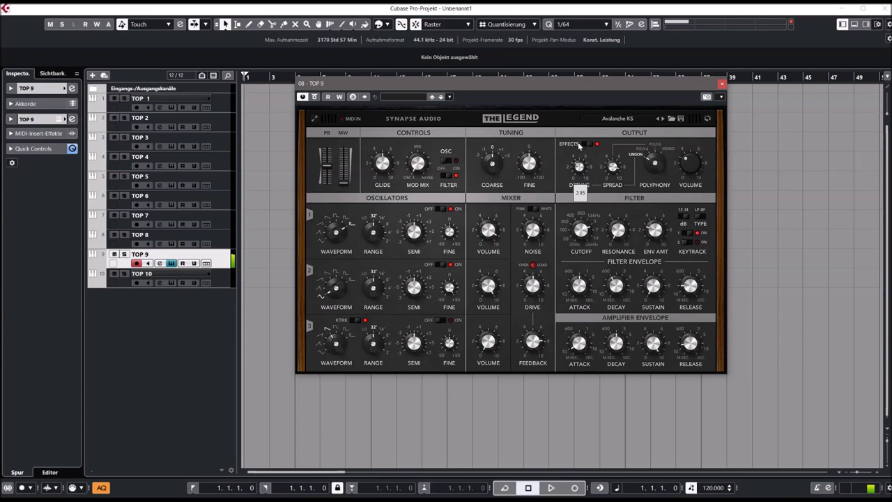
drag(579, 171, 579, 168)
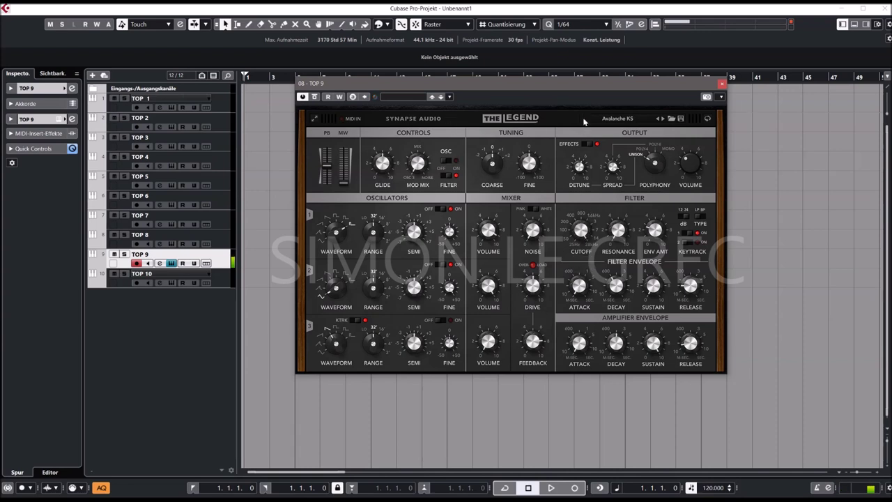
- Load the Analog Soul RH preset from the Chords category
click(617, 123)
mouse_move(613, 133)
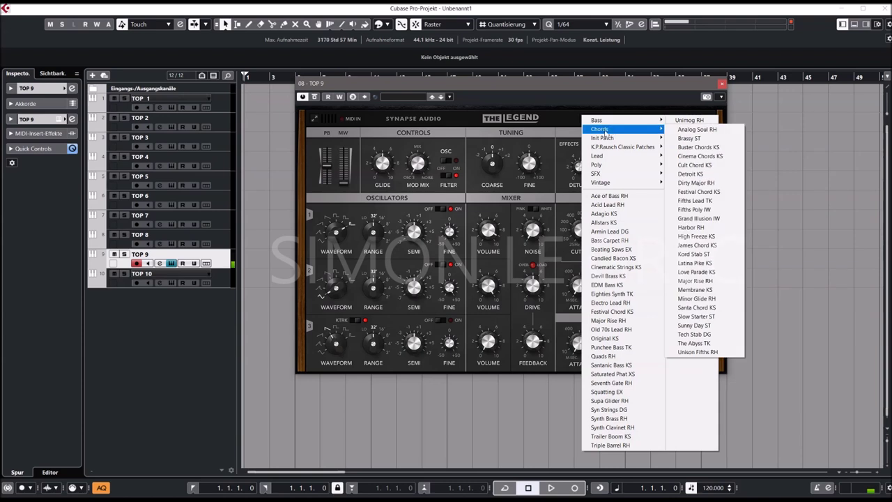
click(684, 132)
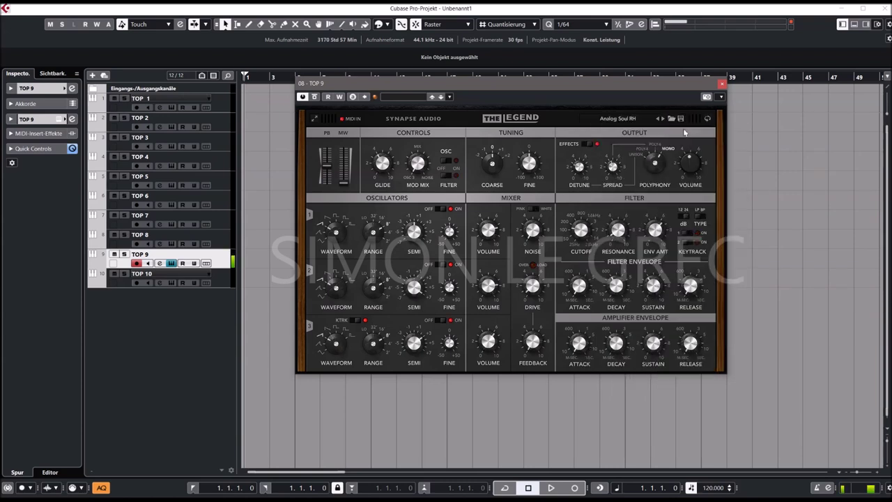
- Shape the Analog Soul RH patch with unison polyphony and filter modulation, adjusting the mod wheel, cutoff, noise and spread
drag(652, 162, 652, 174)
click(448, 177)
mouse_move(342, 181)
mouse_down()
mouse_move(344, 152)
mouse_move(345, 186)
mouse_up()
drag(584, 239, 582, 202)
drag(533, 230, 539, 195)
drag(584, 237, 583, 227)
drag(613, 165, 614, 161)
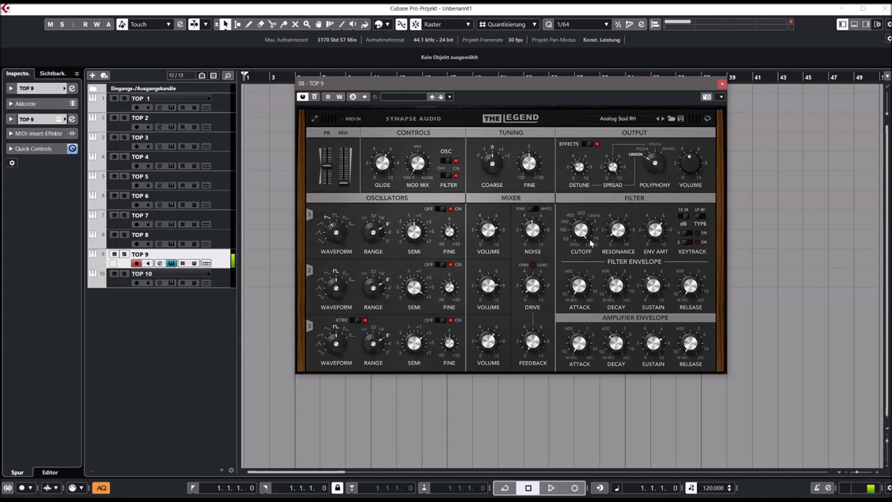
- Examine The Legend's simulation options and effects page, and return to the main synth controls
click(708, 118)
mouse_move(691, 260)
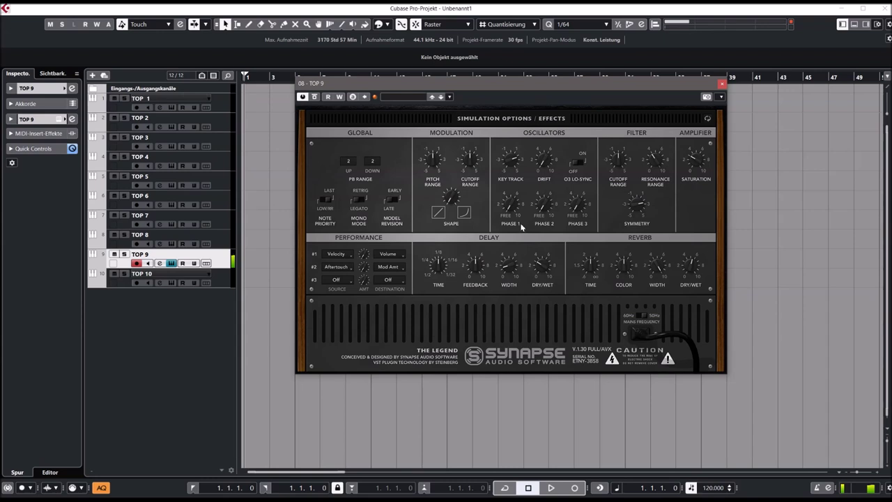
click(708, 120)
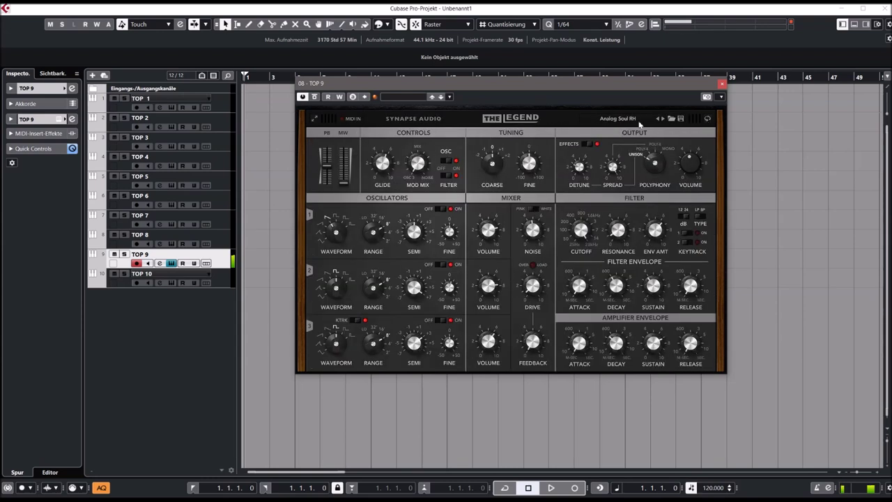
- Audition the presets Brassy ST and Buster Chords KS, adjust the polyphony mode and close The Legend
click(662, 119)
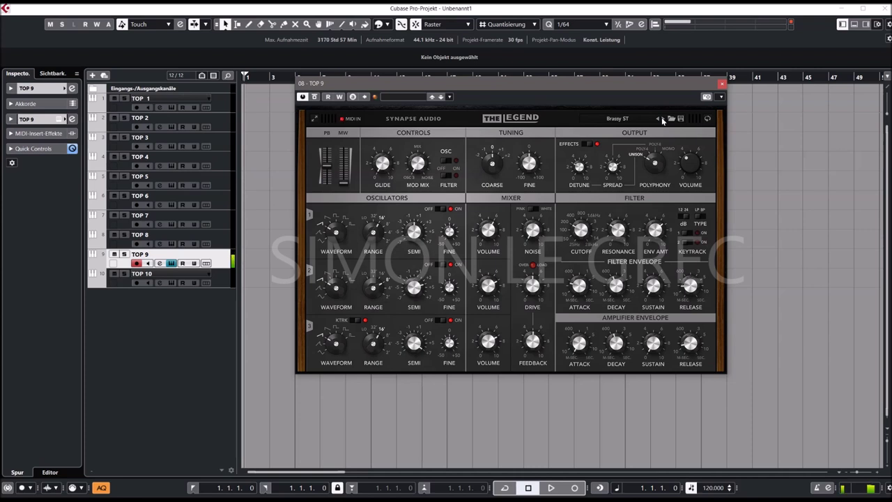
click(662, 120)
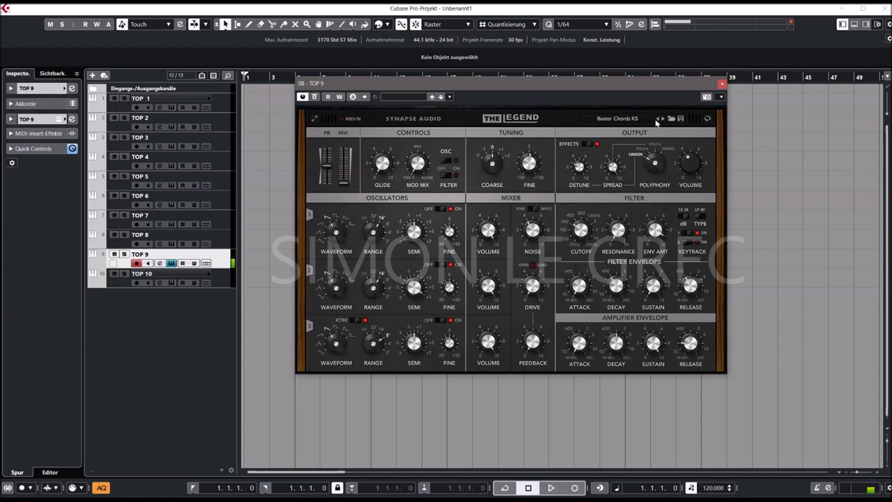
click(655, 145)
click(722, 83)
- Open Spire on track TOP 8, show its shaper effect settings and adjust the filter input
click(217, 240)
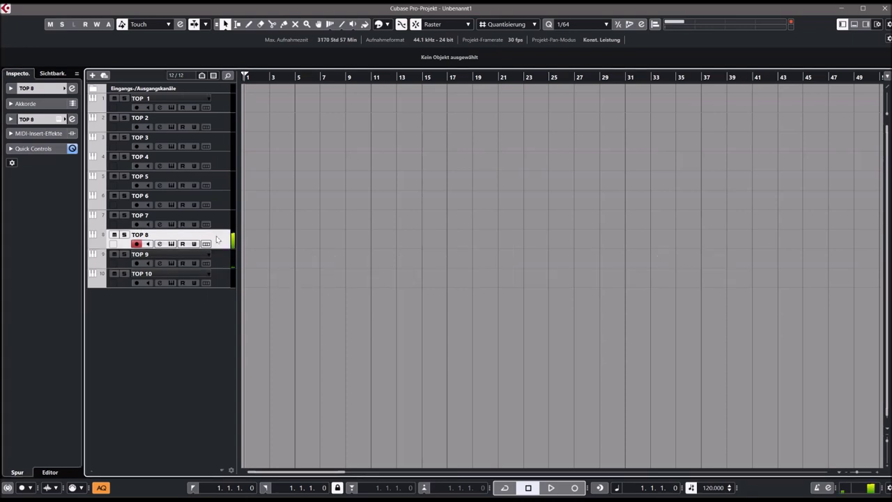
click(59, 120)
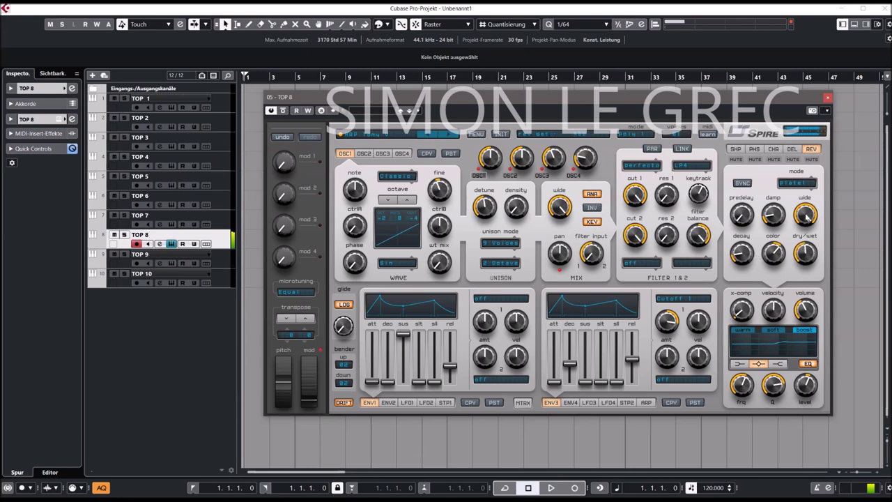
click(736, 149)
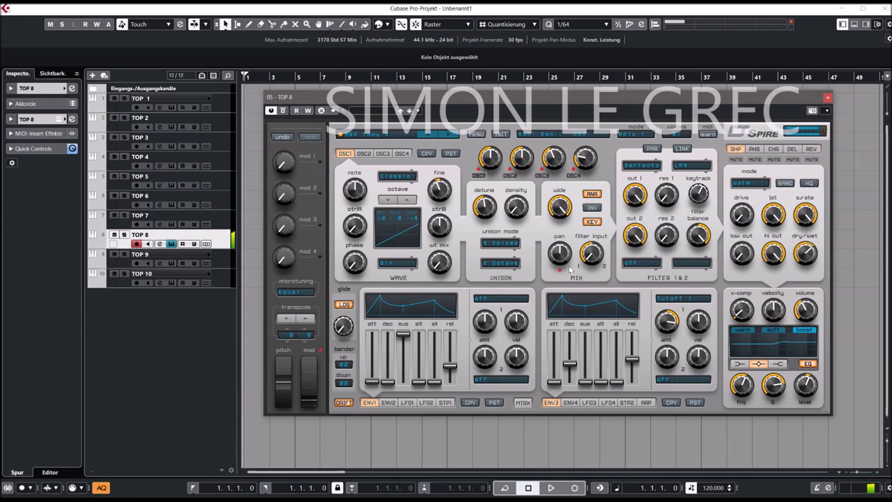
drag(594, 240, 594, 210)
- Advance to another ARP preset, and audition BA Agrimotor HFM, BA Analog Legacy FL and BA Big Sound 05 from the Basses folder
click(450, 136)
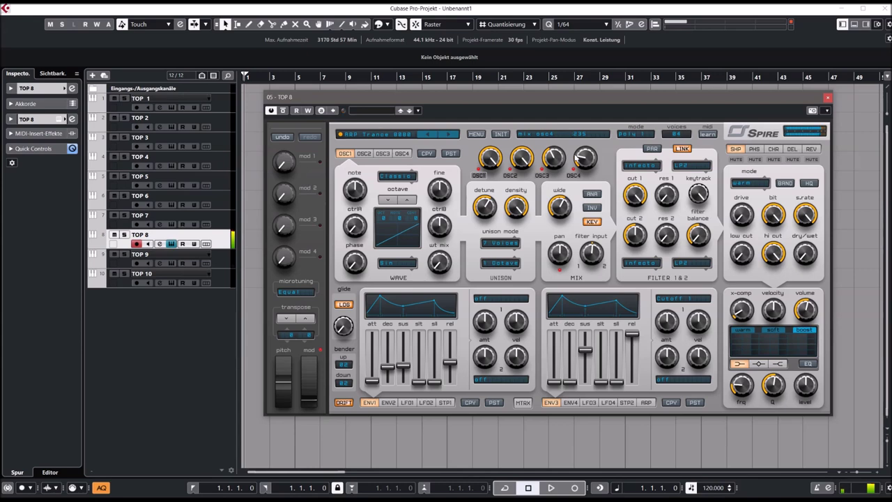
click(386, 136)
click(373, 175)
click(511, 202)
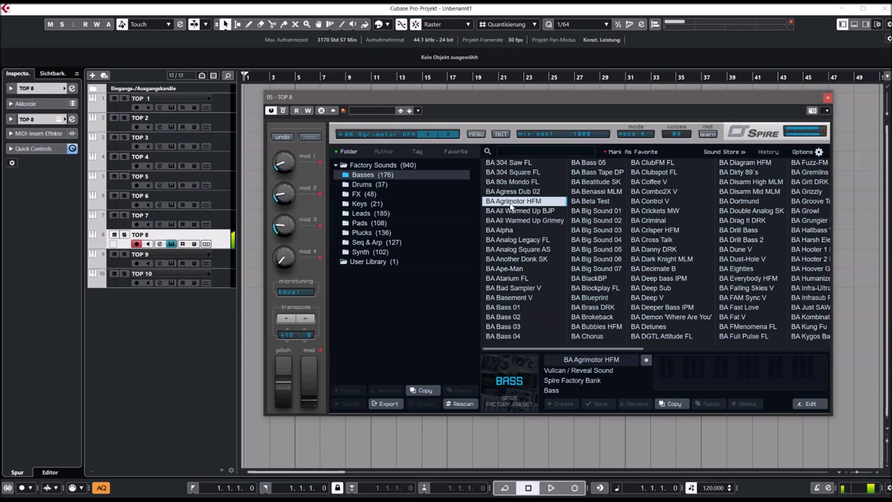
click(514, 240)
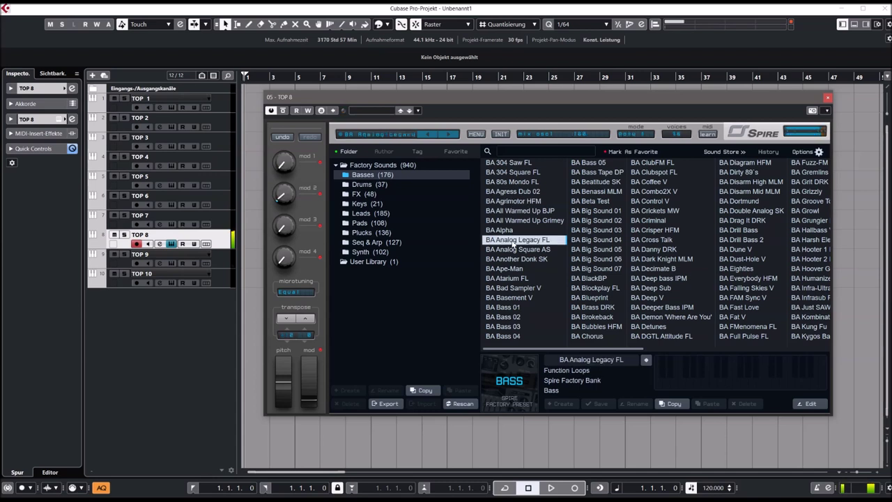
click(599, 250)
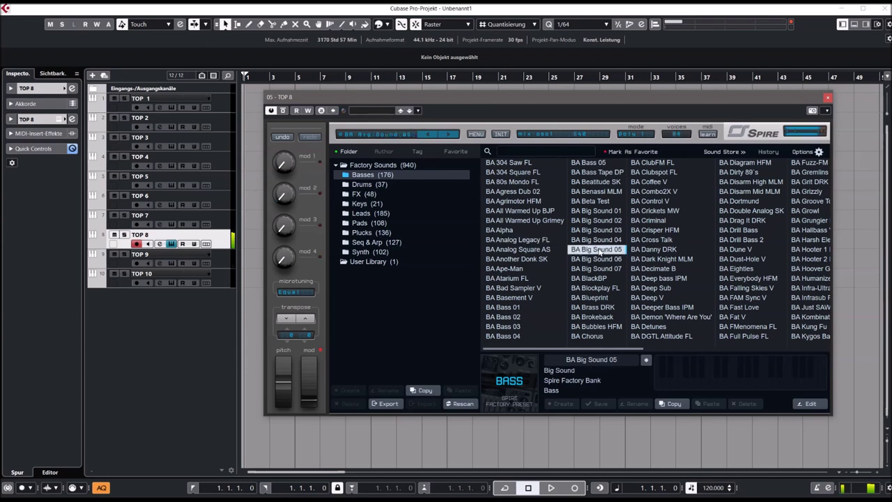
- Audition PD Circles DP and PD Outline DP from the Pads folder, and return to Spire's synth controls
click(365, 225)
click(588, 260)
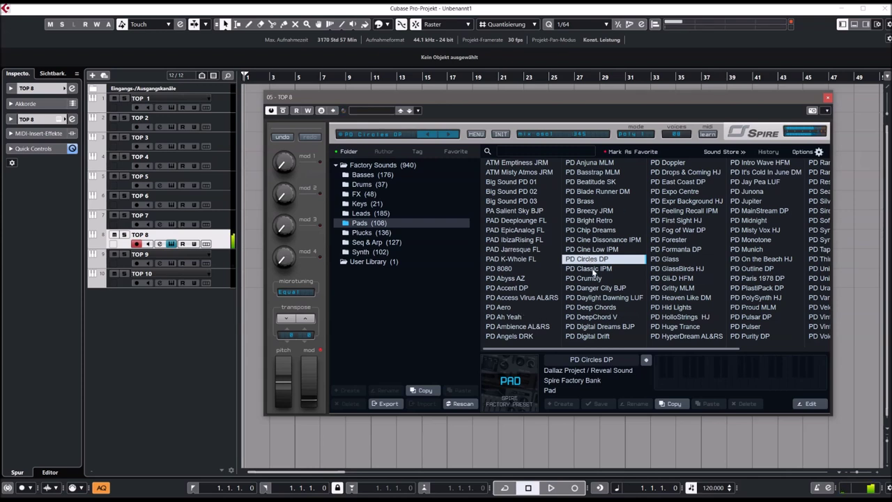
click(752, 269)
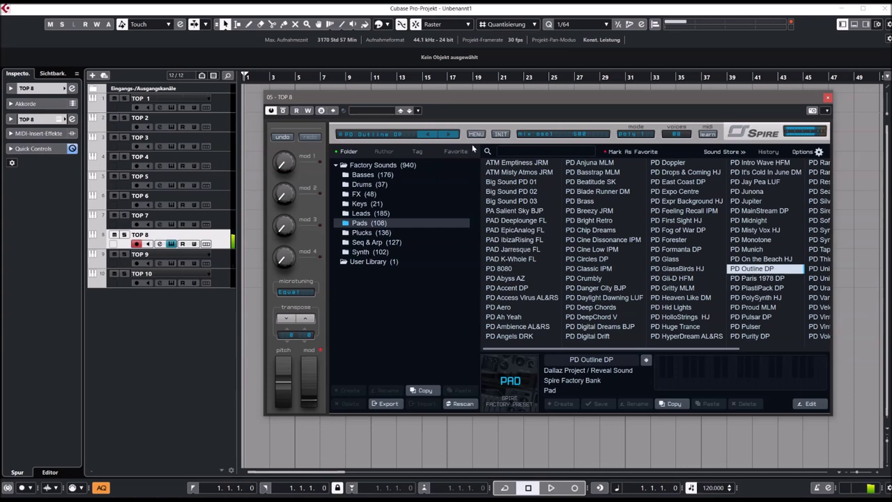
click(402, 137)
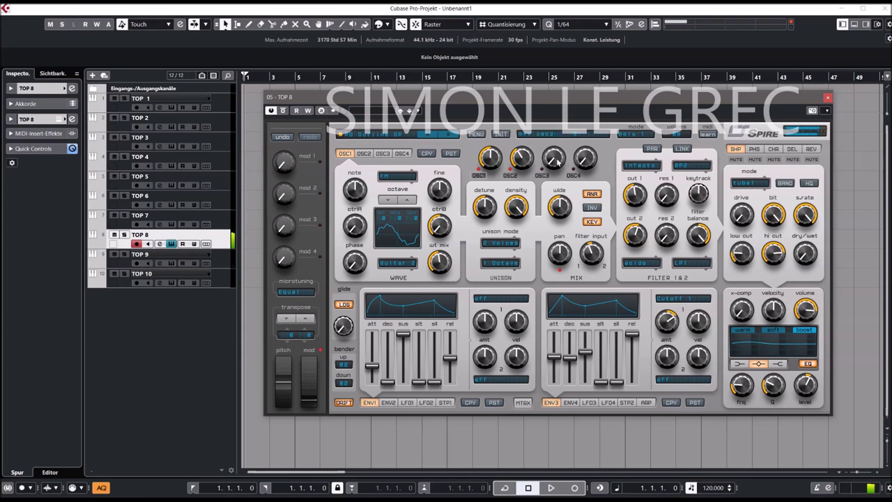
- Set the unison mode to 4 voices and bring up Spire's phaser and chorus effect settings
click(501, 244)
click(503, 279)
click(755, 149)
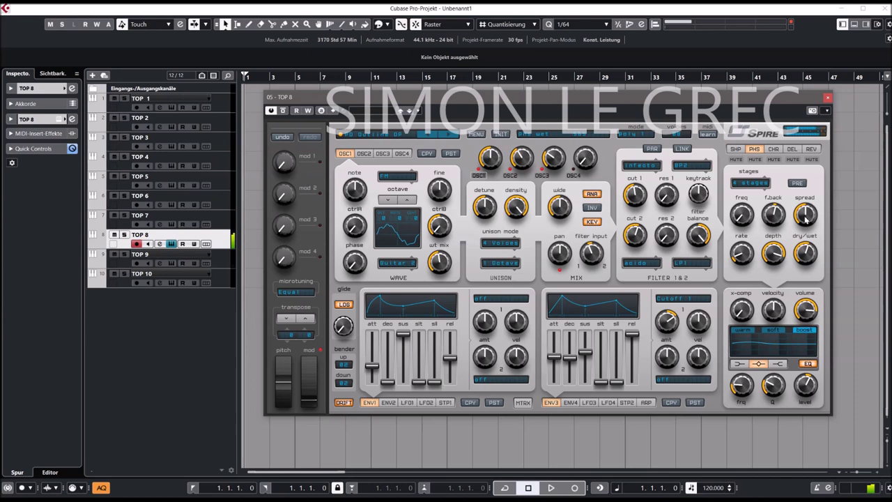
click(774, 150)
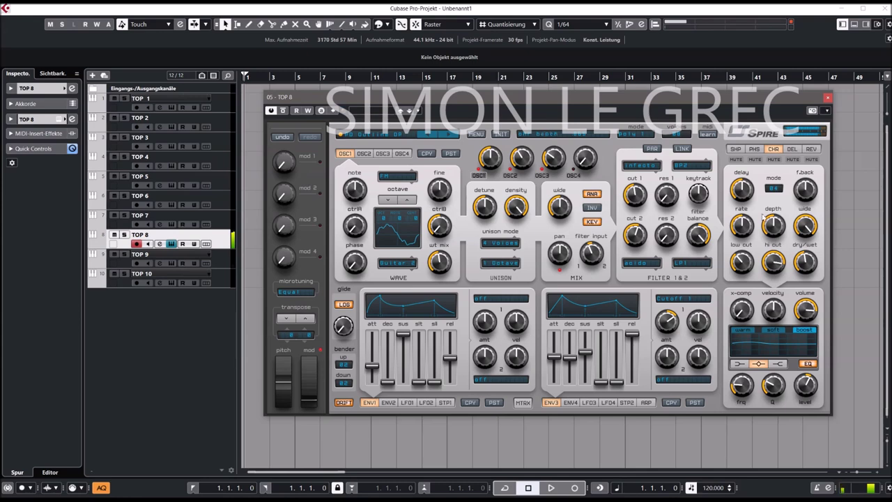
- Audition LD AntiAlias DP, LD Chorus Lead and LD Combo A DP from Spire's Leads folder, and close the instrument window
click(382, 137)
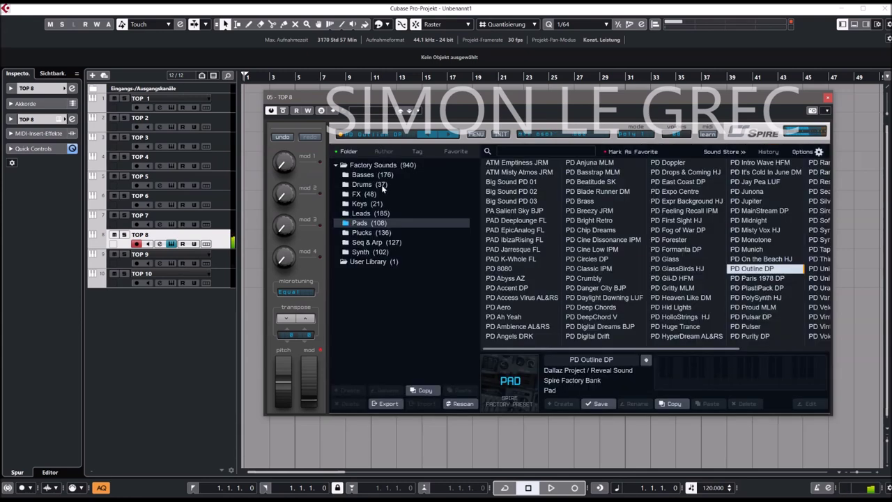
click(367, 213)
click(510, 231)
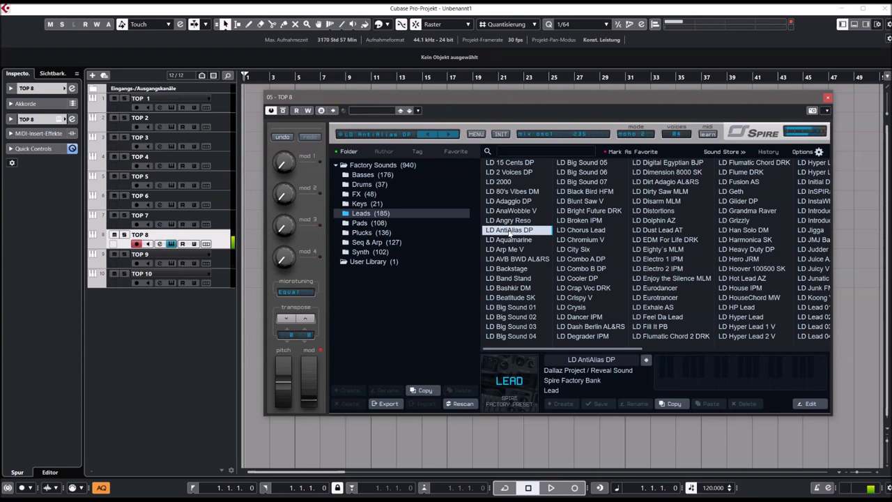
click(579, 232)
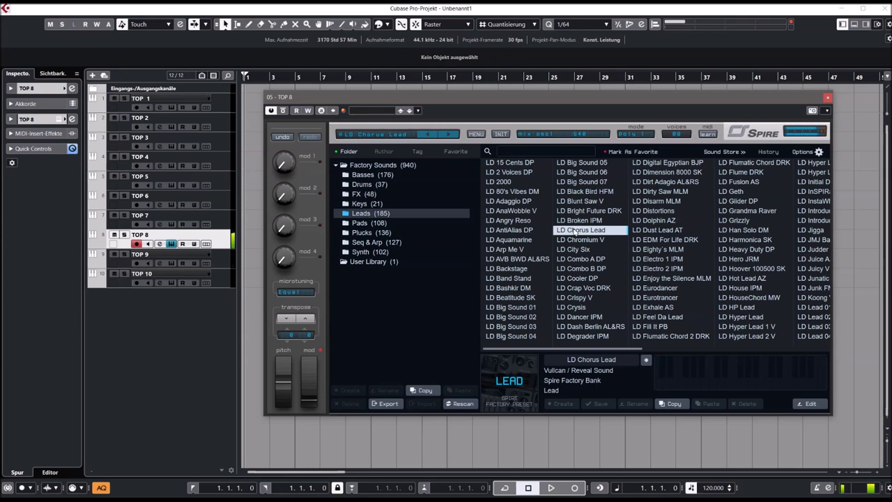
click(580, 261)
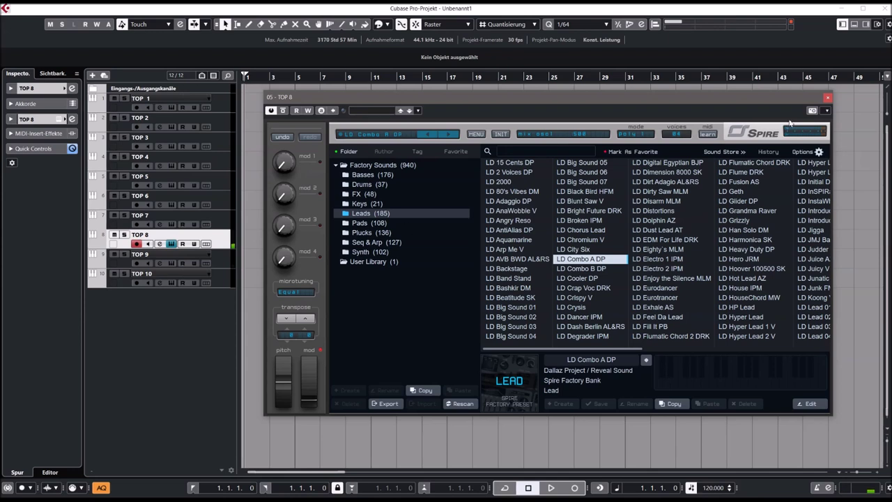
click(827, 97)
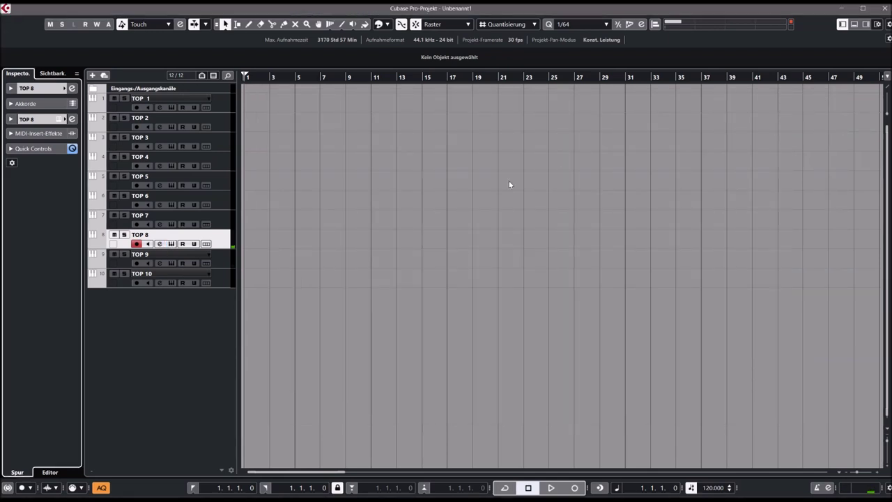
- Open Thorn on track TOP 7 and sweep the first filter's cutoff
click(161, 220)
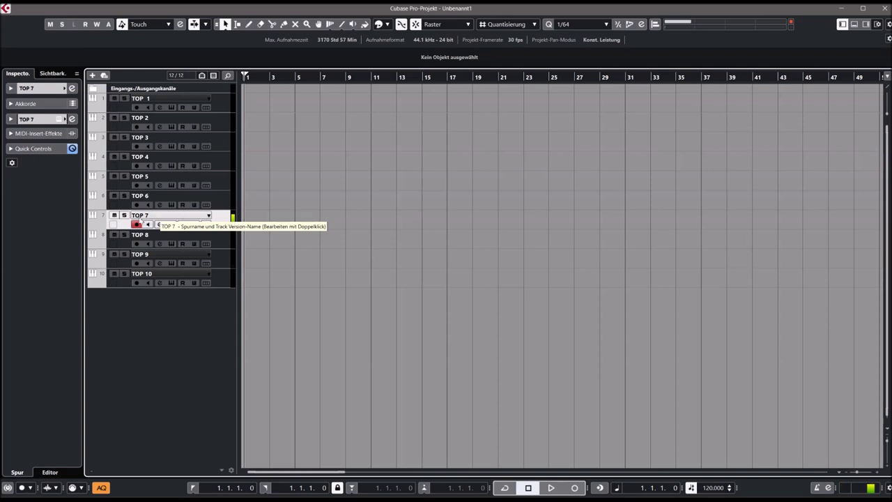
click(71, 119)
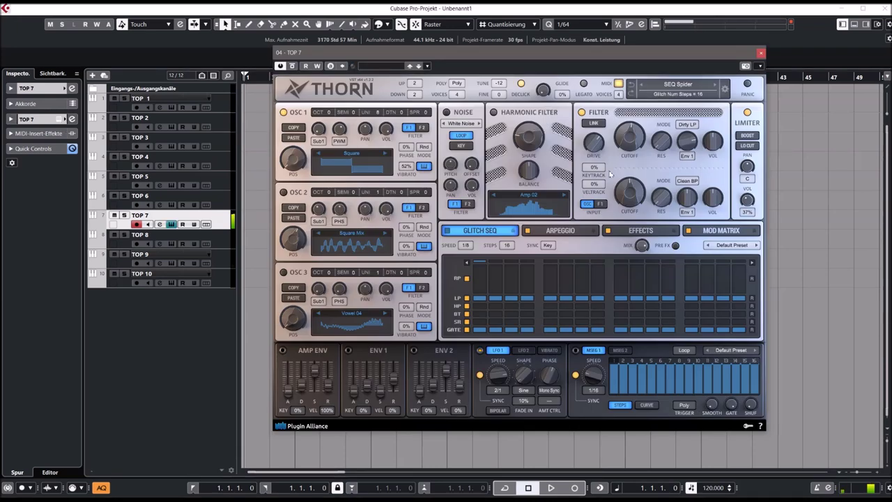
drag(629, 140, 602, 189)
- Adjust the harmonic filter's shape and the first filter's cutoff, and enable oscillator 2
drag(530, 117, 530, 146)
mouse_move(531, 157)
mouse_down()
mouse_move(537, 164)
mouse_move(532, 147)
mouse_up()
drag(631, 142, 630, 156)
click(283, 193)
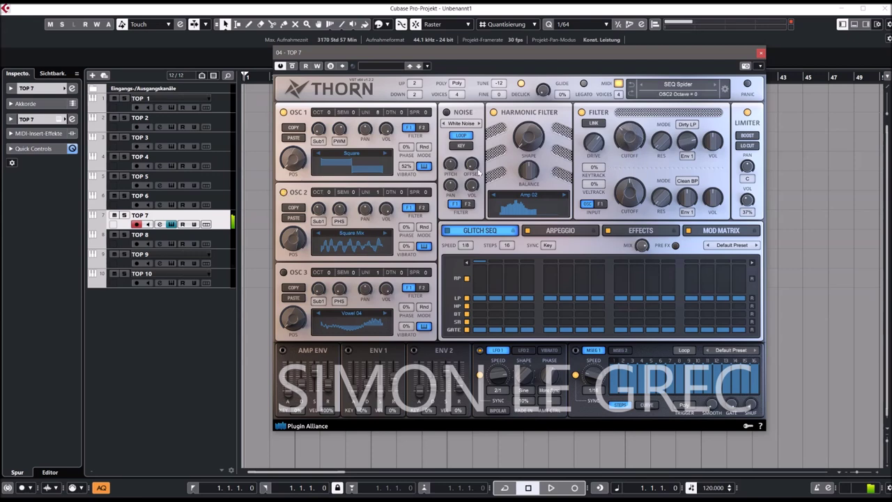
drag(534, 129, 533, 141)
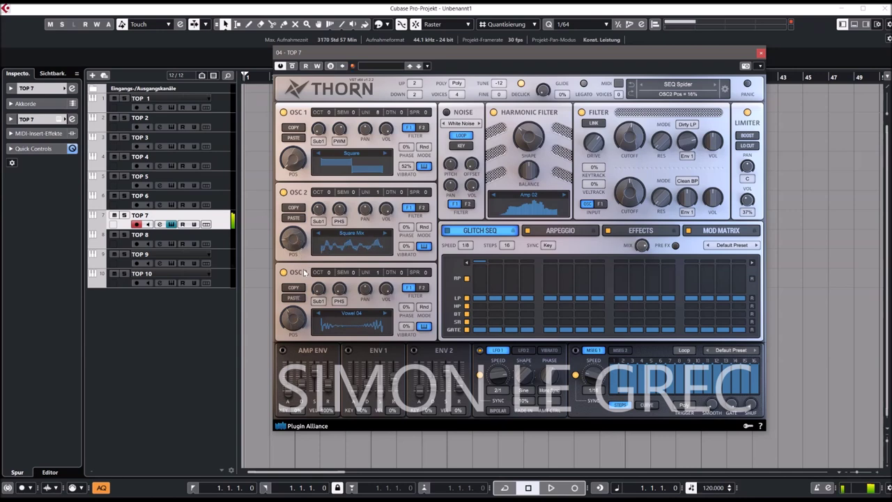
- Audition the bass presets BASS Cyborg and BASS Destiny in Thorn
click(674, 85)
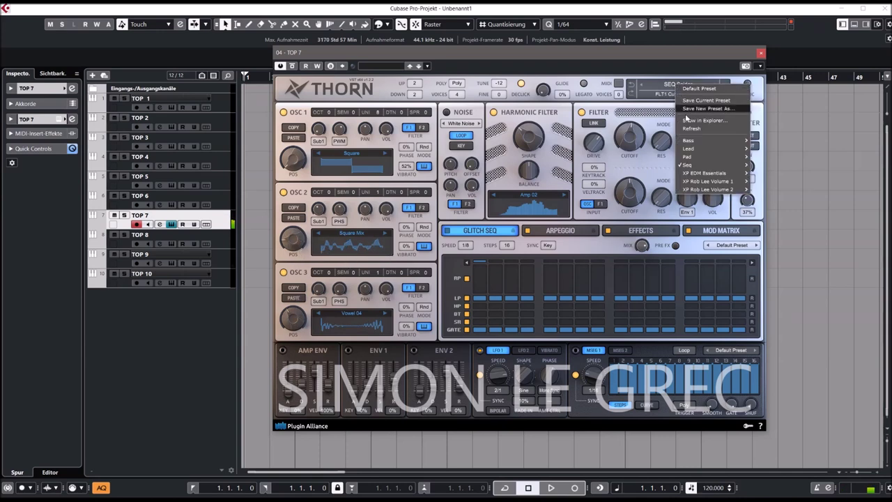
mouse_move(731, 146)
click(770, 143)
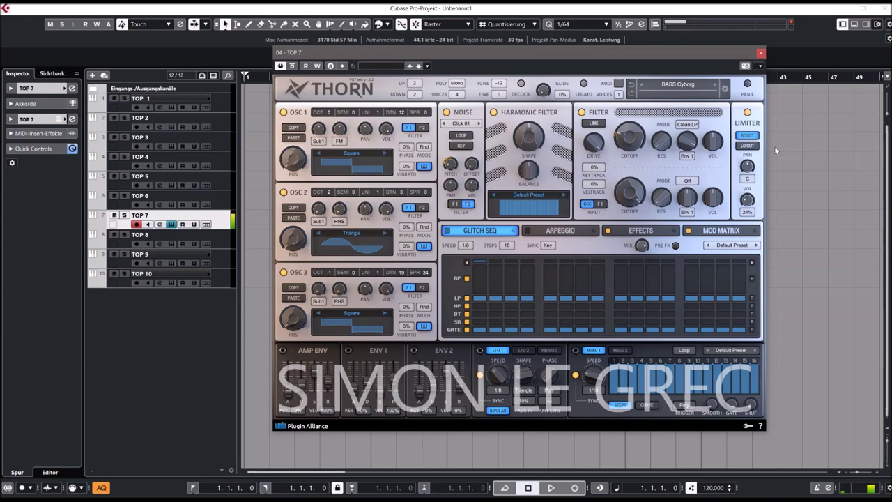
click(713, 85)
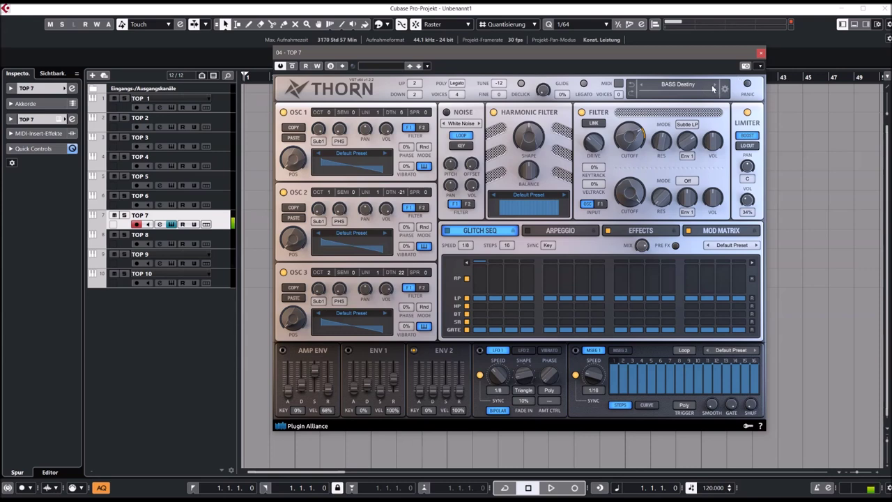
- Load the LEAD Boogie preset and raise the first filter's cutoff
click(714, 89)
mouse_move(748, 149)
click(805, 146)
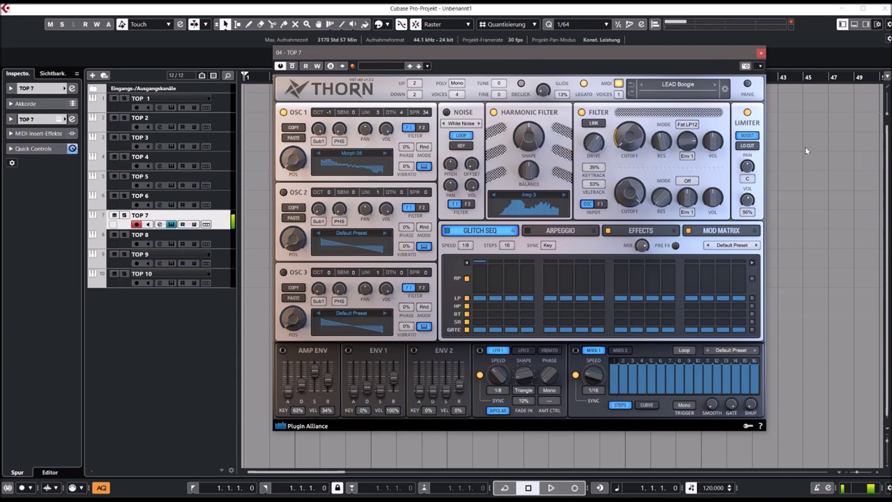
drag(632, 140, 639, 112)
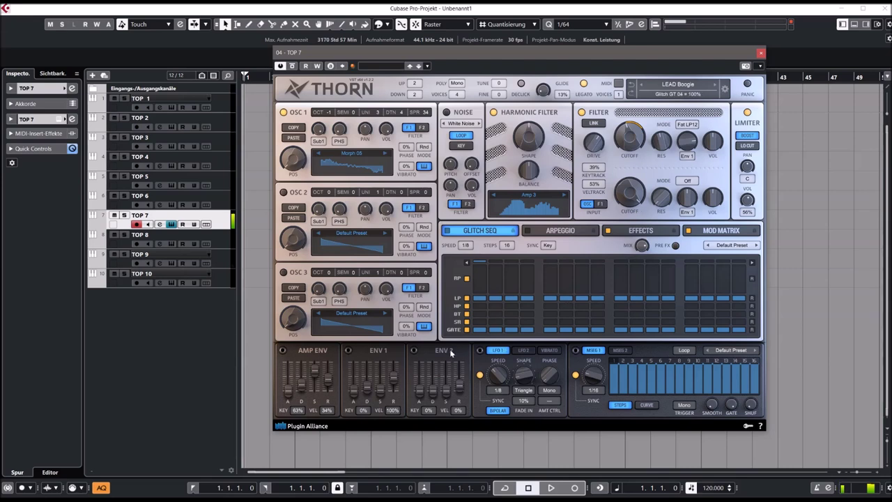
- Show Thorn's effects, toggle the chorus, and advance through the LEAD Bubble and LEAD Builder presets
click(628, 234)
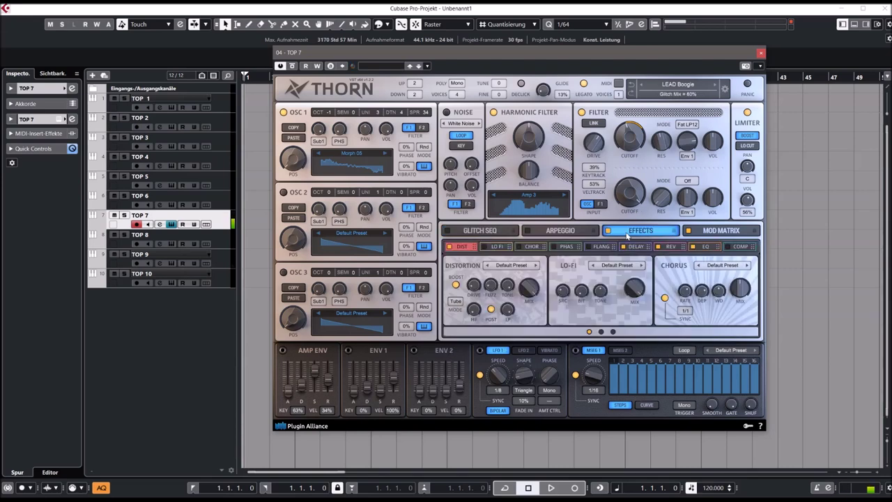
click(519, 247)
click(715, 84)
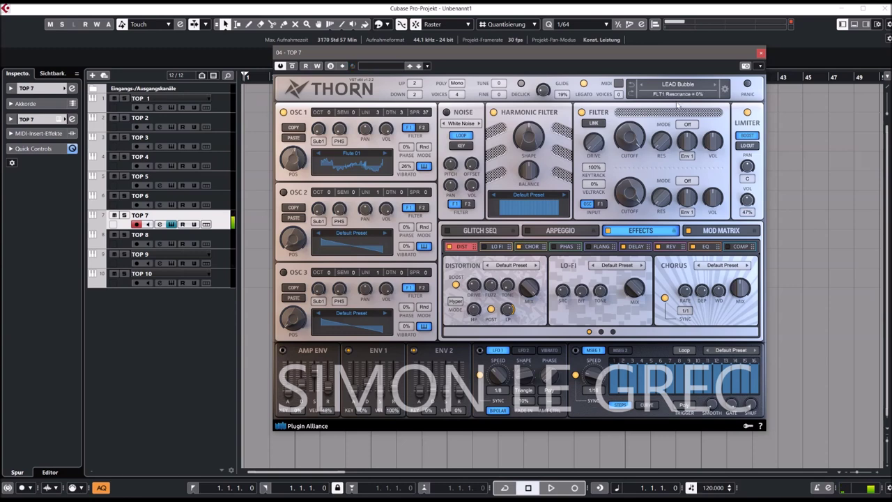
click(712, 85)
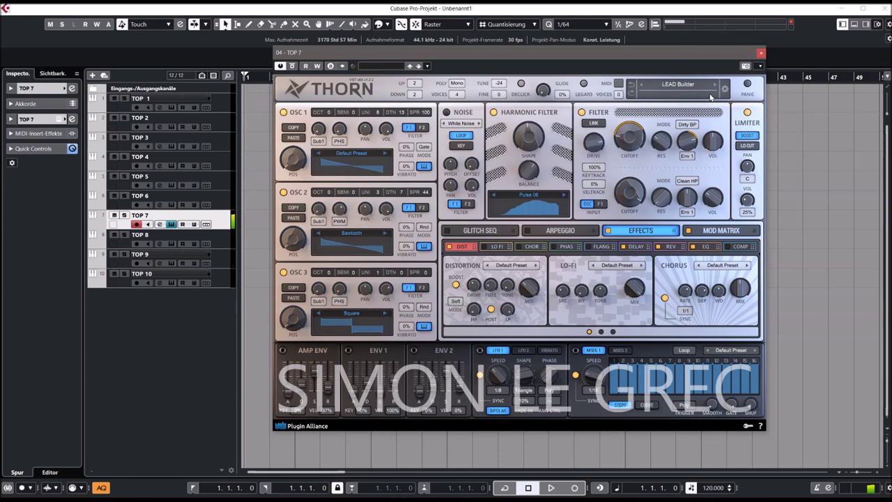
- Audition the pad presets PAD Cosmic Bell and PAD Floating in Thorn
click(686, 84)
mouse_move(715, 157)
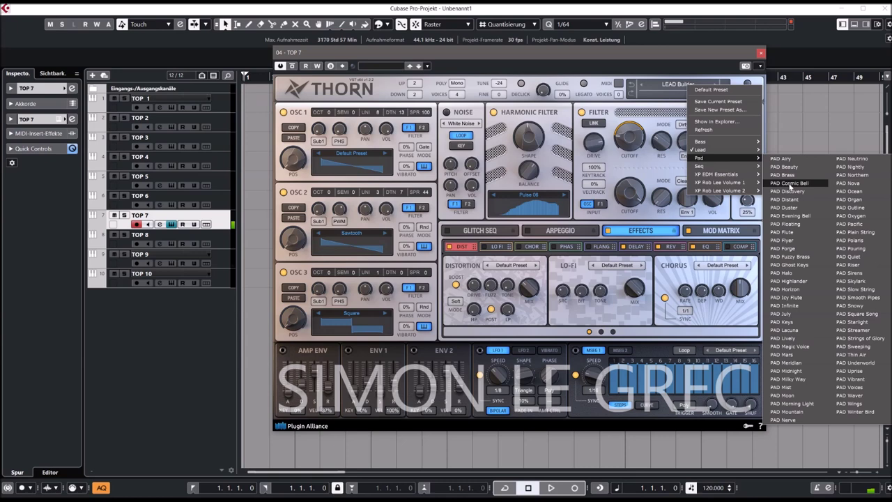
click(788, 184)
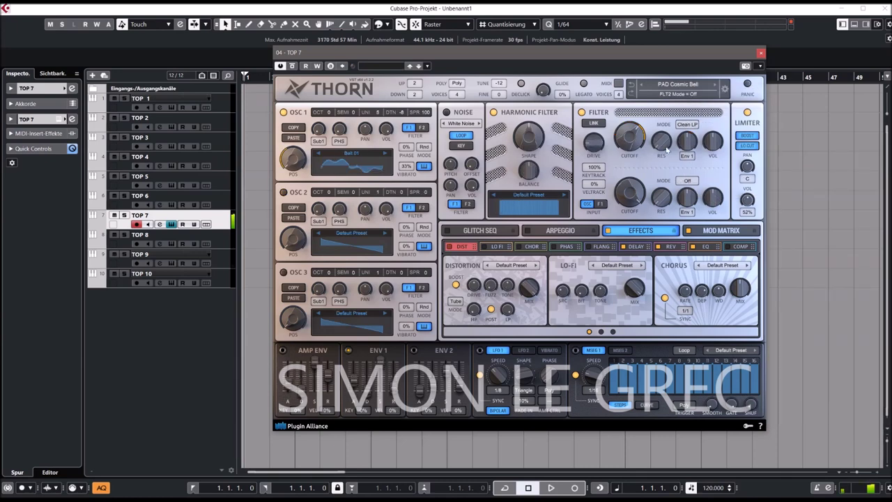
click(686, 85)
mouse_move(722, 158)
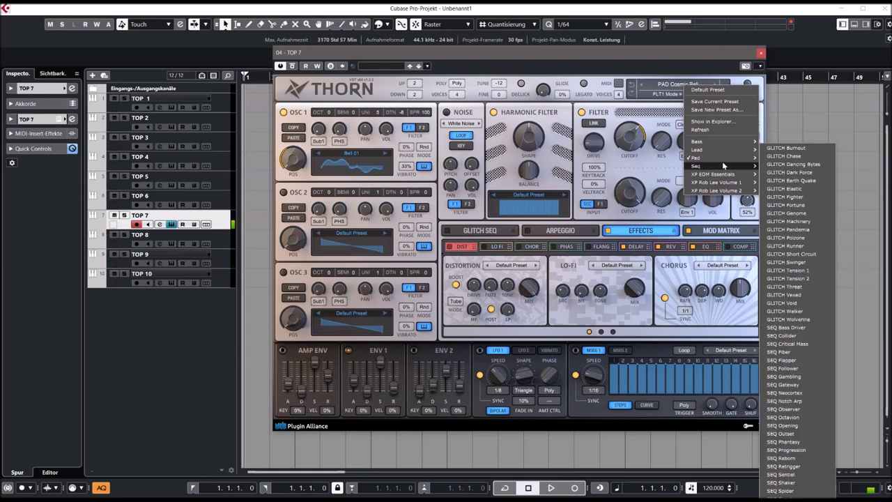
click(783, 224)
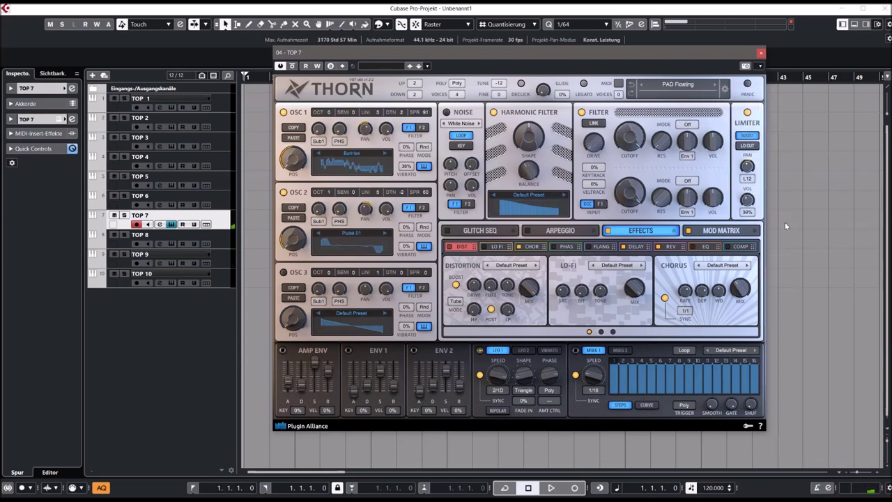
mouse_move(631, 149)
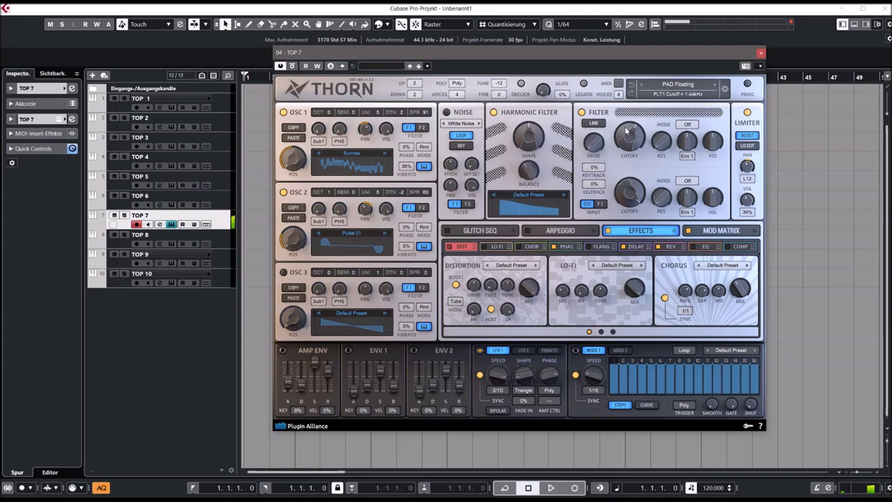
- Load the SEQ Retrigger preset, sweep the first filter's cutoff, and close Thorn's window
click(680, 88)
mouse_move(711, 167)
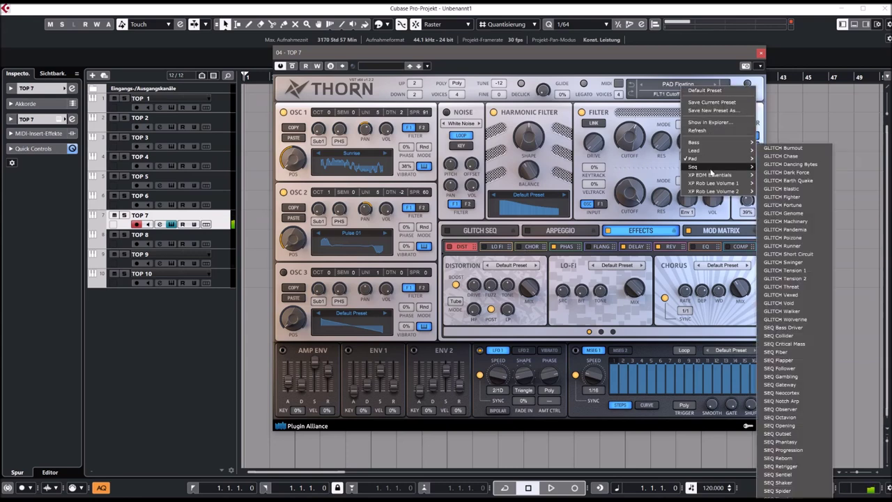
click(780, 465)
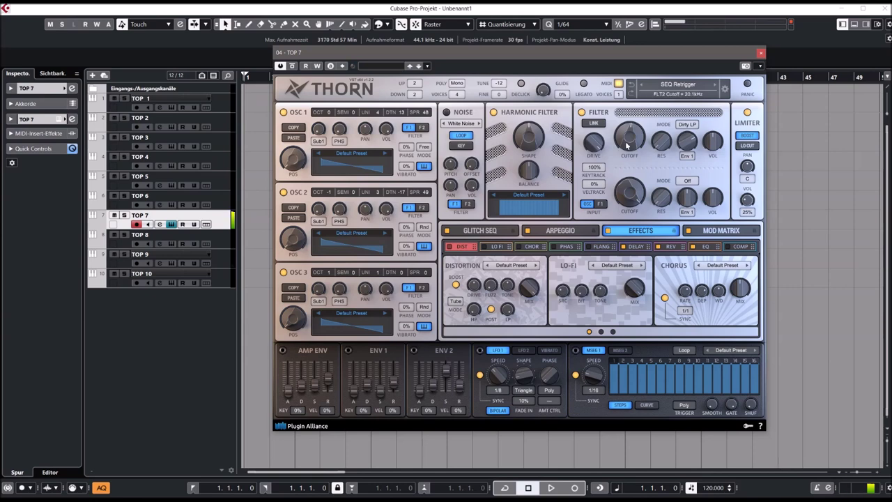
drag(631, 126, 630, 127)
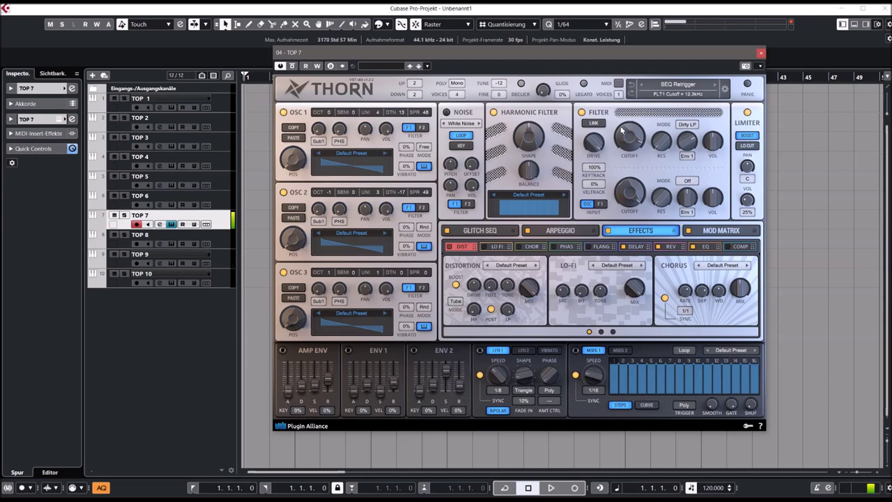
click(761, 53)
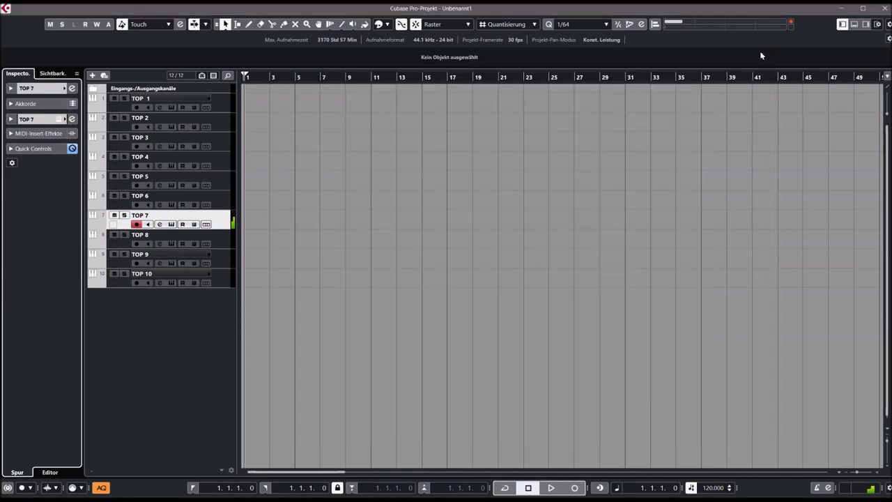
- Open DUNE 3 on track TOP 6 and raise filter 1's cutoff
click(223, 201)
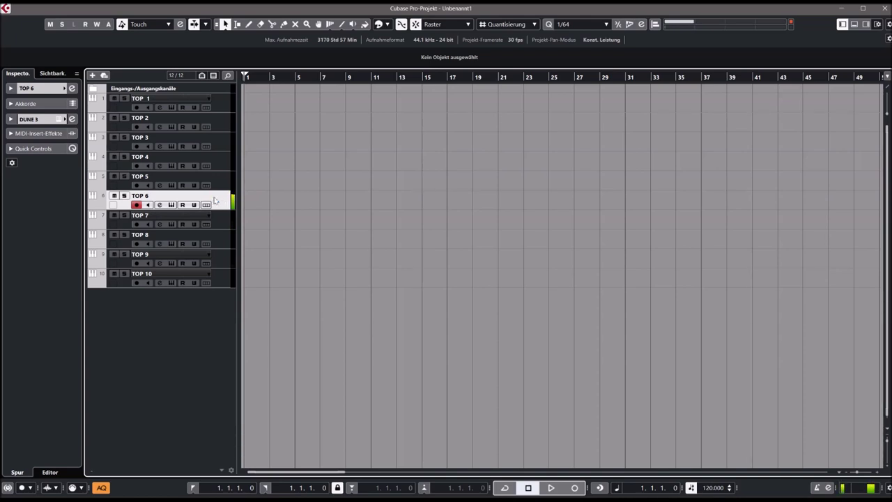
click(59, 120)
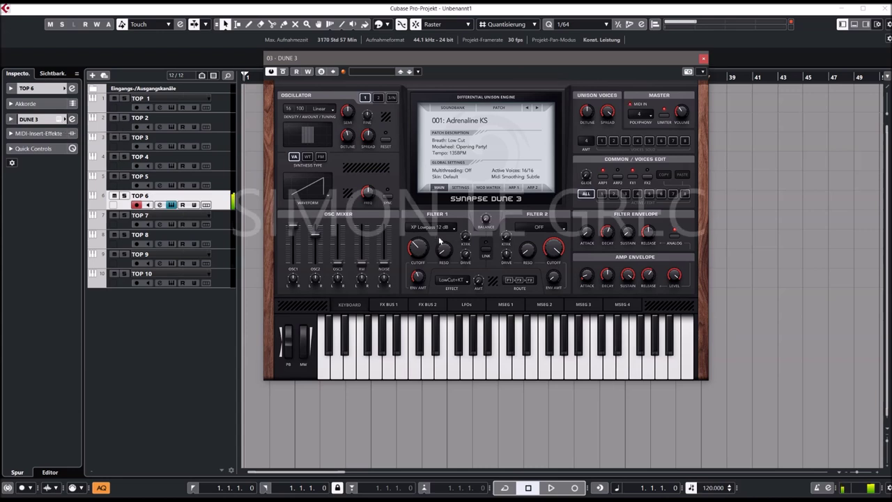
drag(424, 250, 427, 192)
- Adjust the oscillator detune and filter 1's envelope amount, and bring up the filter effect choices
click(349, 134)
drag(348, 134, 348, 136)
mouse_move(416, 278)
mouse_down()
mouse_move(422, 261)
mouse_move(422, 294)
mouse_up()
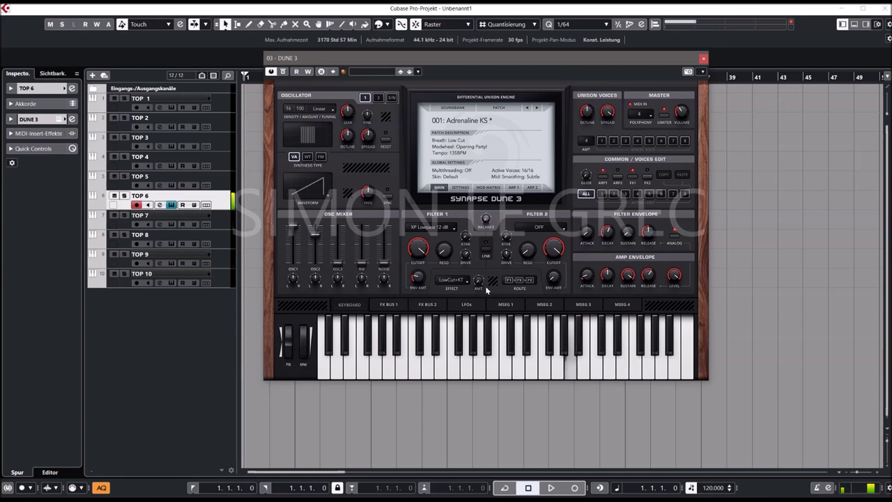
scroll(452, 280, down, 1)
click(452, 280)
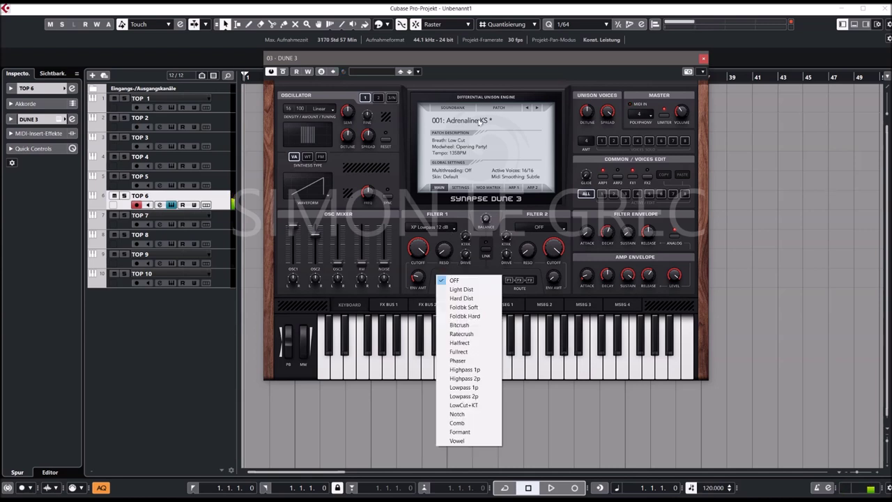
- Advance to patch 002: Amino Acid KS, set the filter effect to Bitcrush, and adjust its LP amount and filter 1's cutoff
click(537, 109)
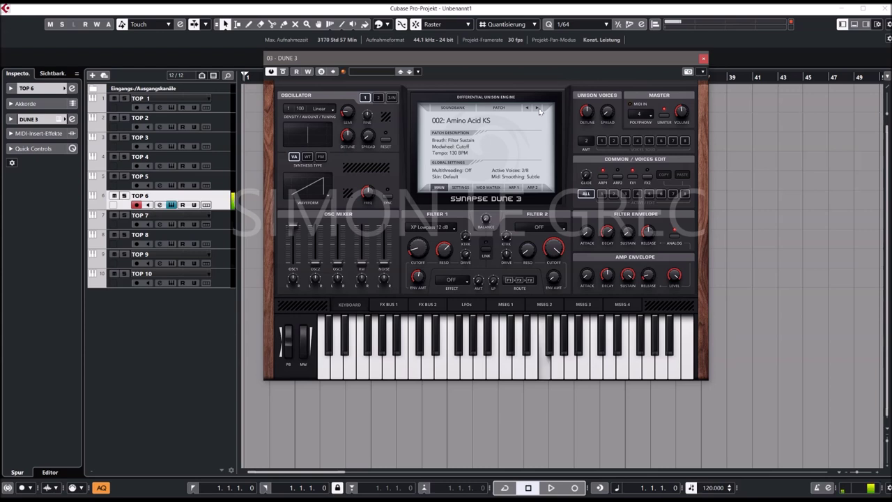
click(451, 280)
click(461, 332)
drag(493, 280, 495, 264)
drag(422, 249, 421, 243)
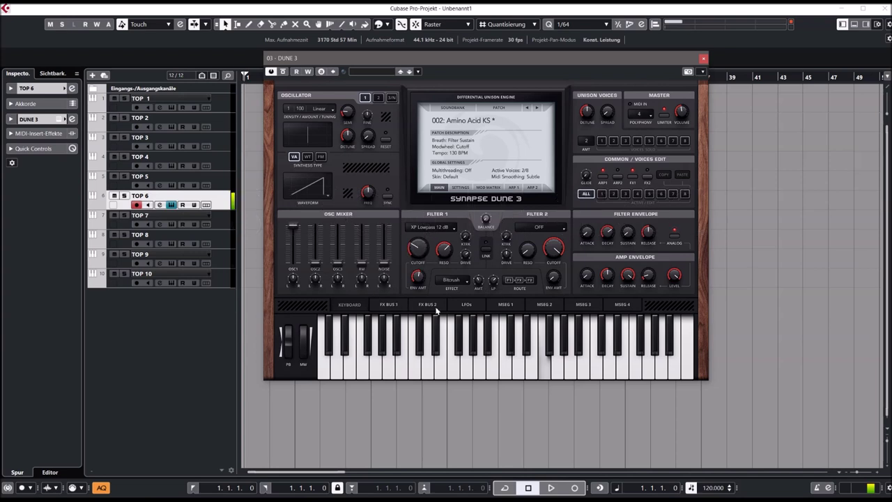
- Show the reverb settings of FX bus 1 and advance to patch 003: Bass Stomps KS
click(384, 307)
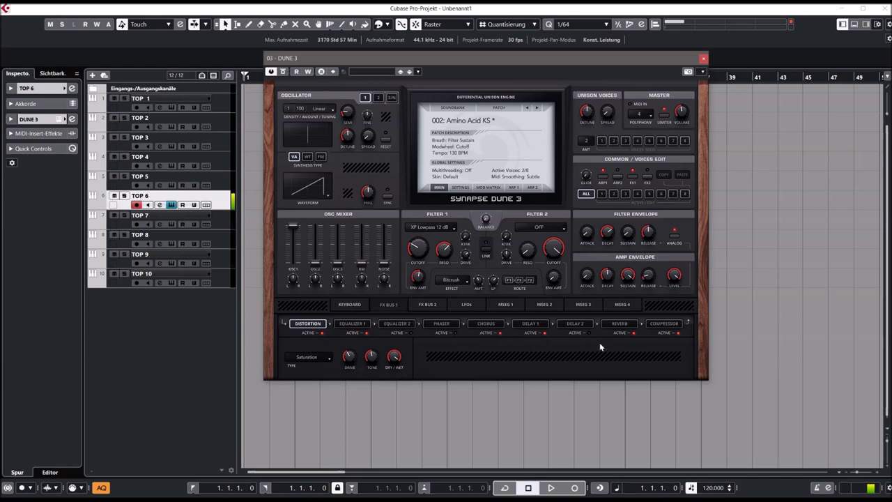
click(622, 324)
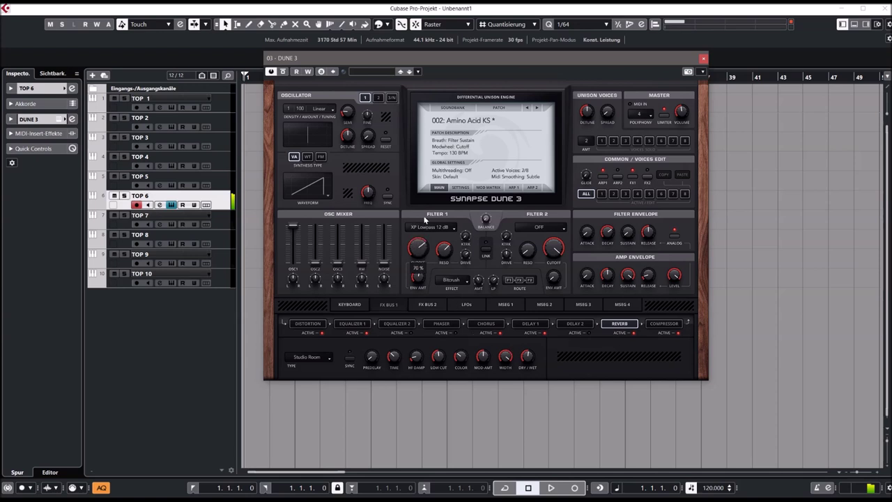
click(537, 107)
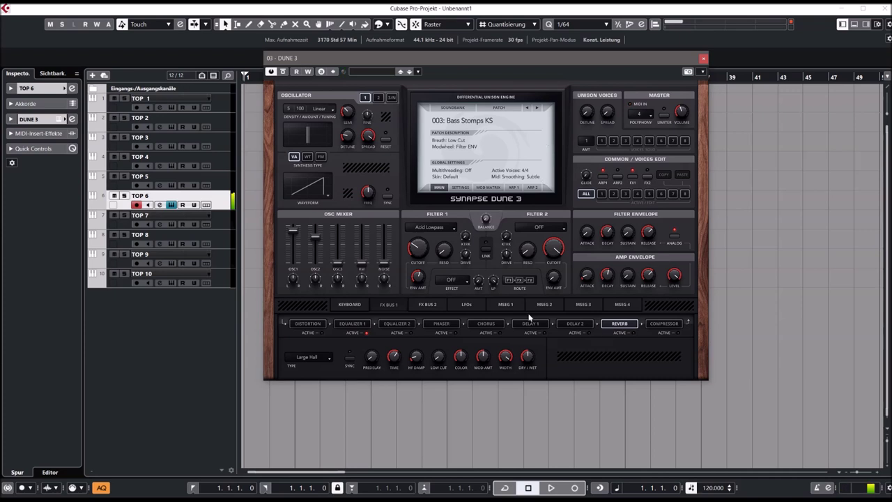
- Raise the oscillator detune, switch synthesis to WT with the DG MiniBrute wavetable, and raise filter 1's cutoff
drag(351, 145, 352, 124)
click(308, 157)
click(369, 168)
click(356, 212)
drag(416, 257, 422, 224)
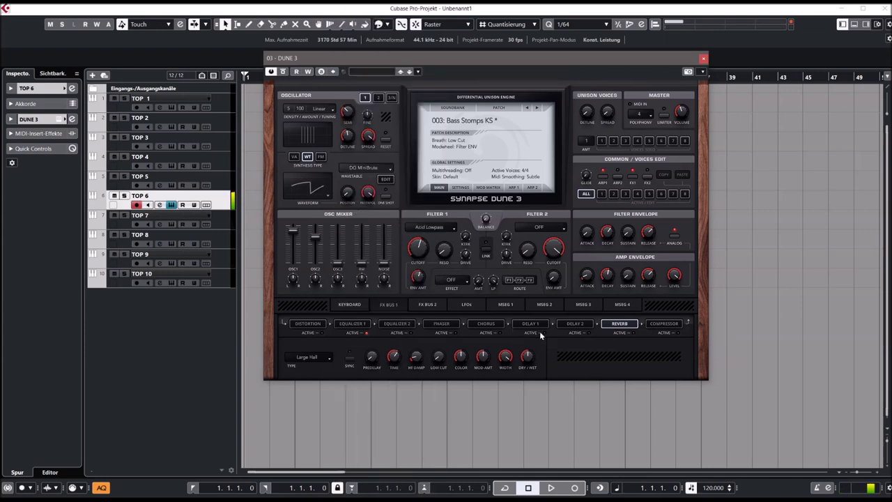
- Activate delay 1 and chorus on FX bus 1, set the filter effect to Halfrect and adjust its amount
click(492, 326)
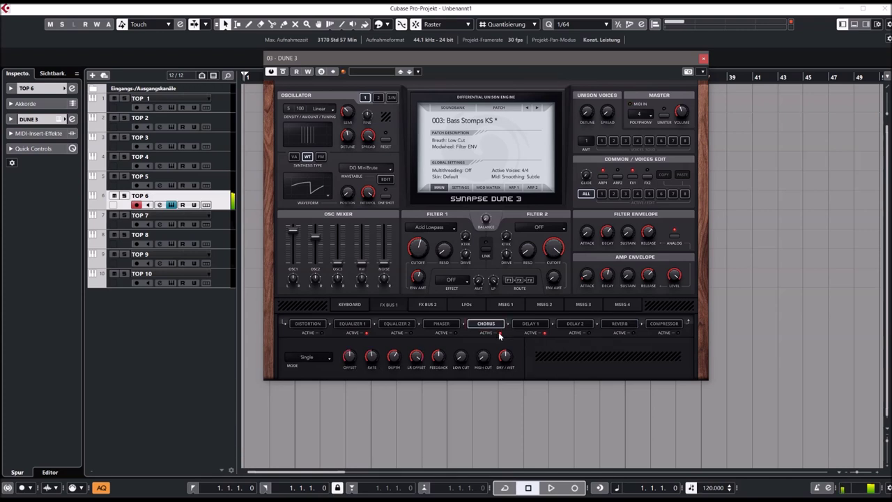
click(448, 281)
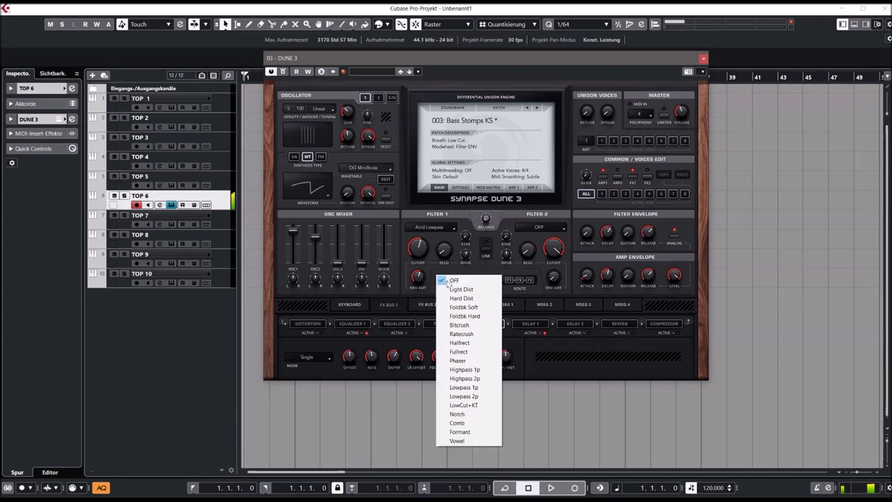
click(465, 343)
drag(481, 269, 483, 240)
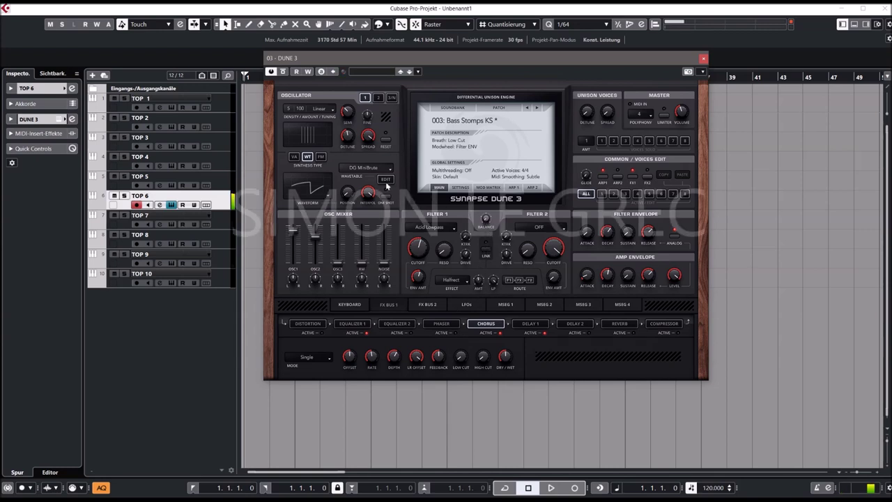
- Change the oscillator's waveform and wavetable position, and switch its synthesis type to FM
click(317, 191)
click(306, 218)
drag(346, 198, 351, 180)
click(321, 157)
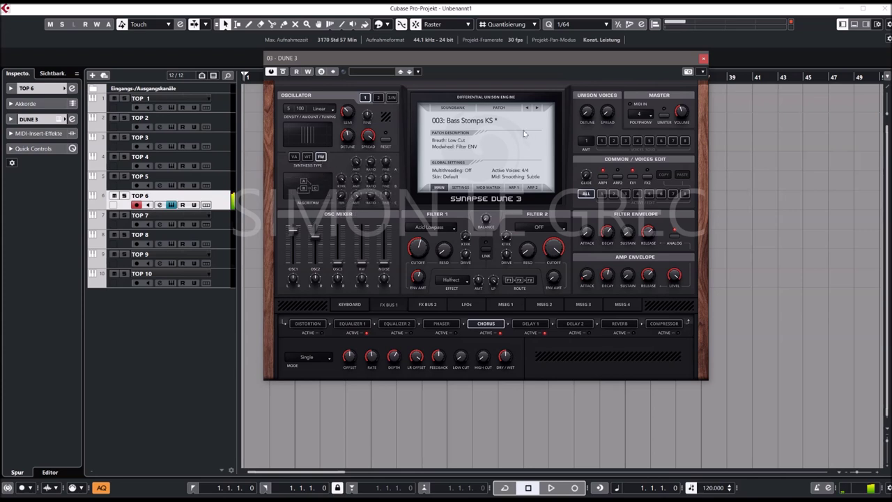
- Load patch 022: Formularp TK and activate the reverb on FX bus 1
click(478, 124)
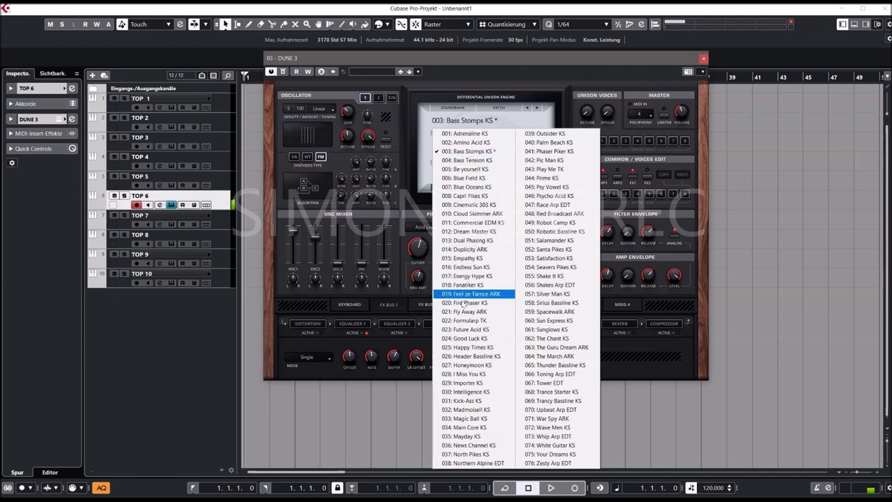
click(463, 321)
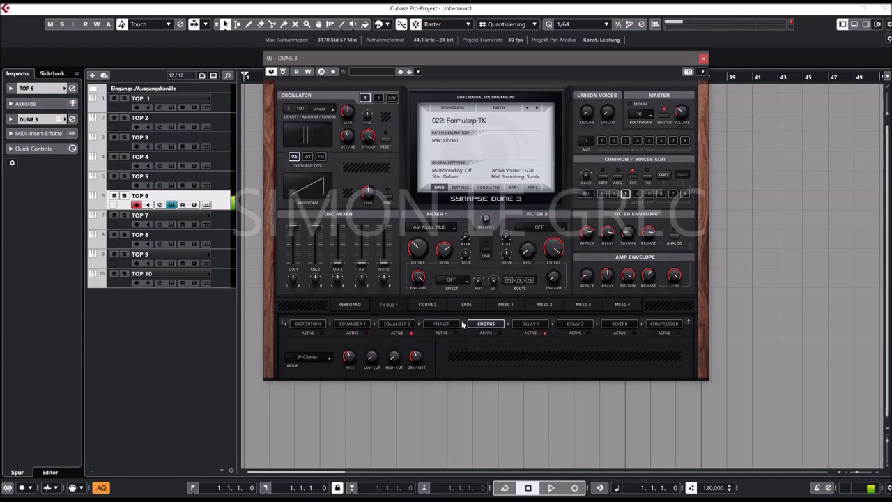
click(620, 325)
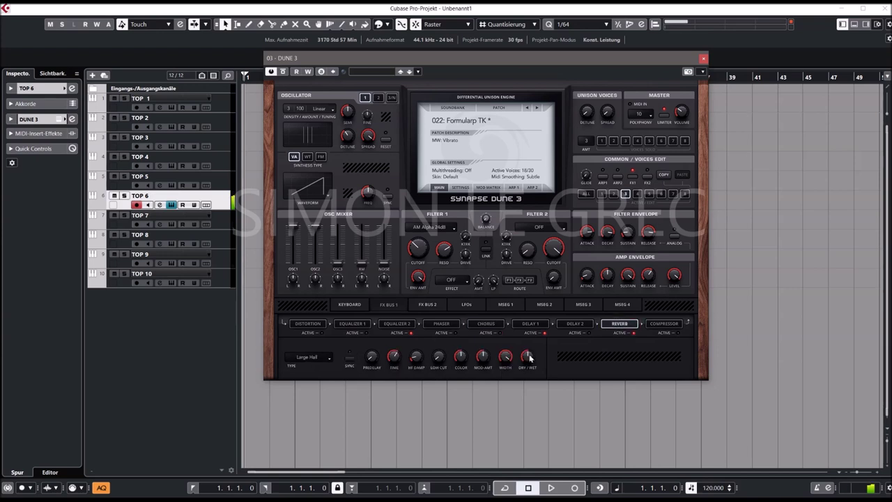
- Audition patch 043: Play Me TK, followed by patch 030: Intelligence KS
click(460, 124)
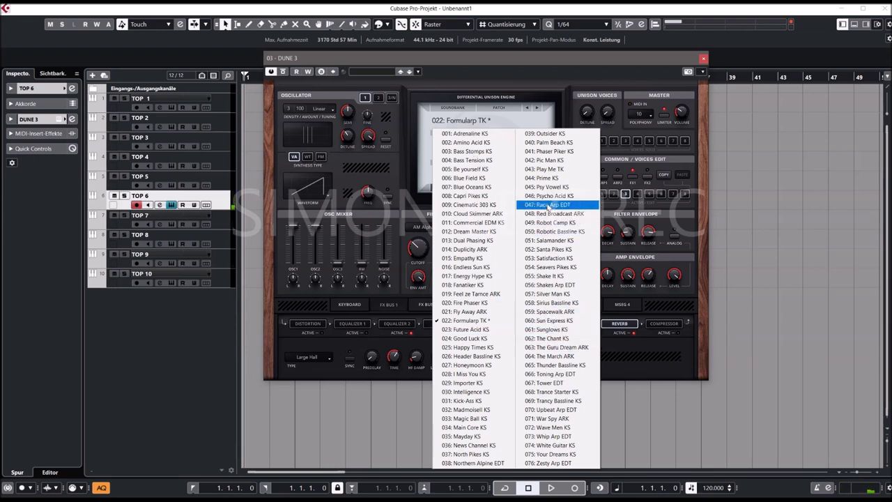
click(548, 171)
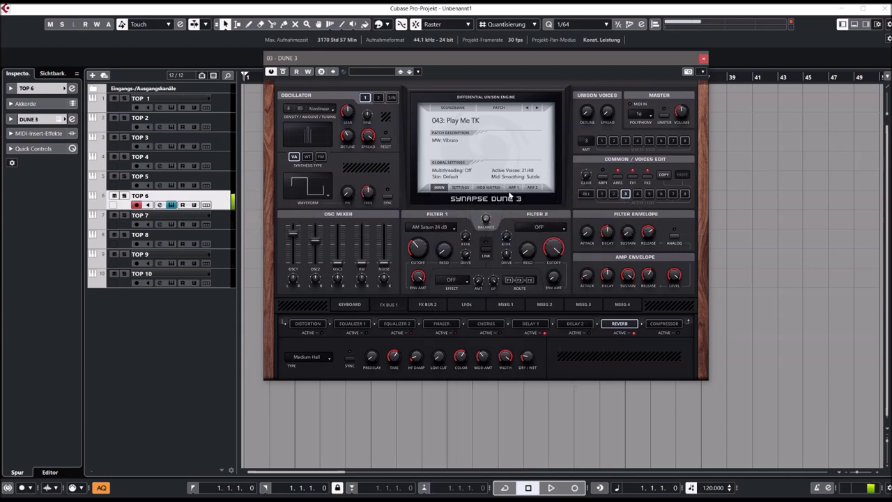
click(451, 126)
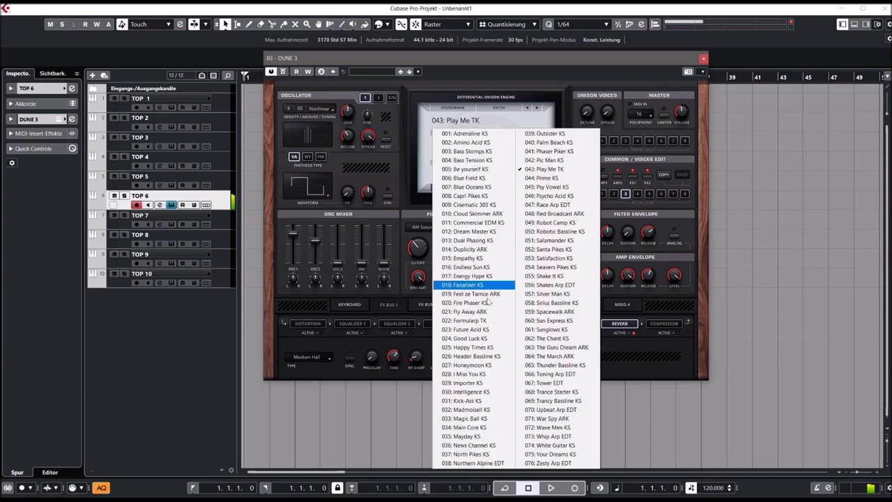
click(473, 393)
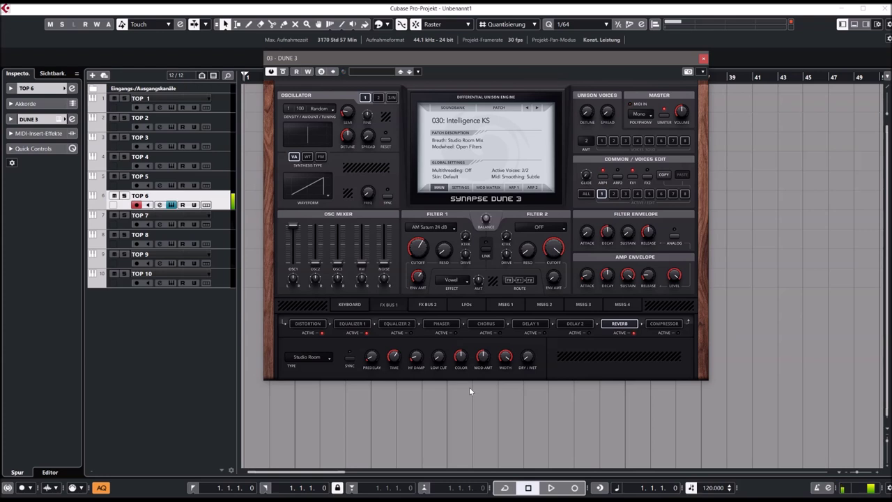
- Close DUNE 3 and open the Serum instrument on track TOP 5
click(703, 59)
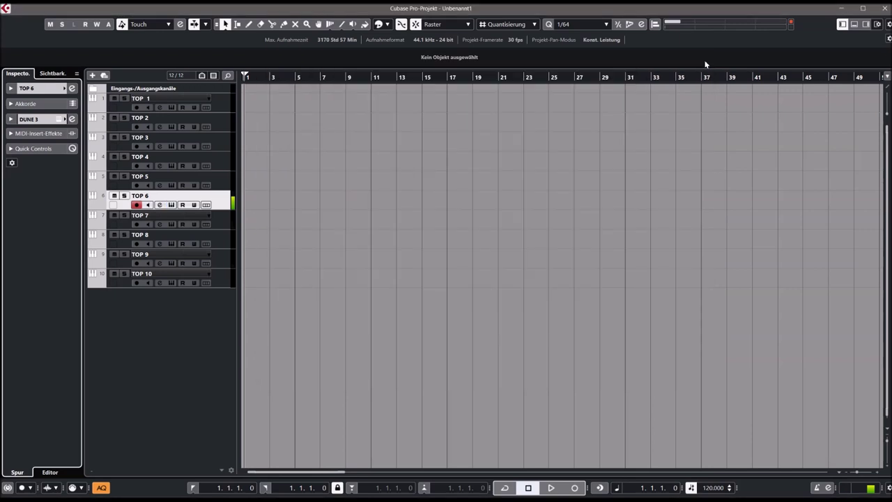
click(173, 182)
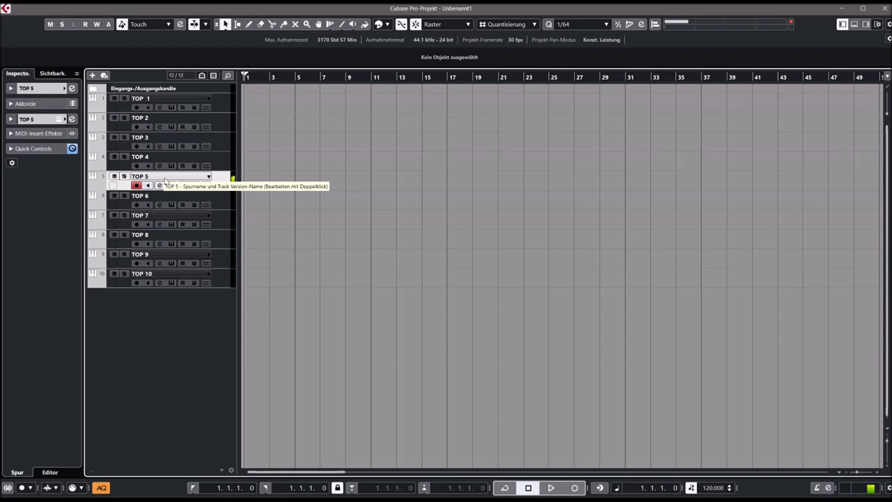
click(159, 186)
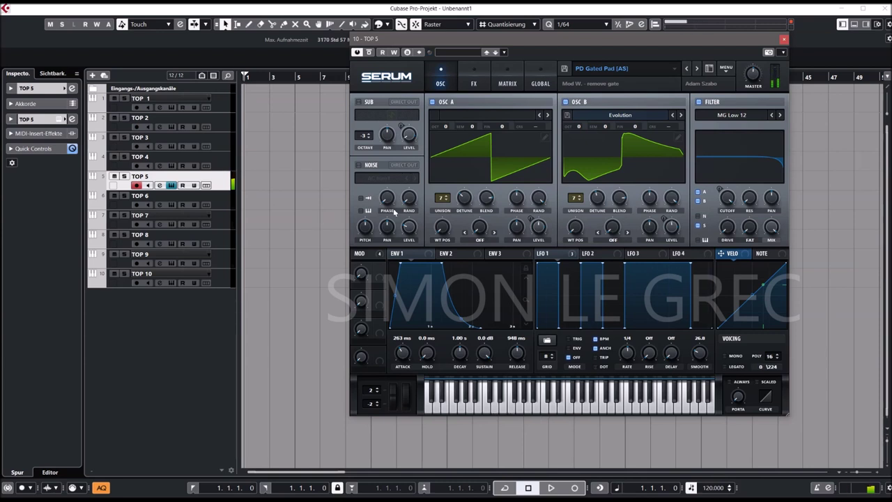
- Look through Serum's effects and oscillator pages while advancing to PD Hold This Note [FP] and PD Holy Place [BR]
click(474, 84)
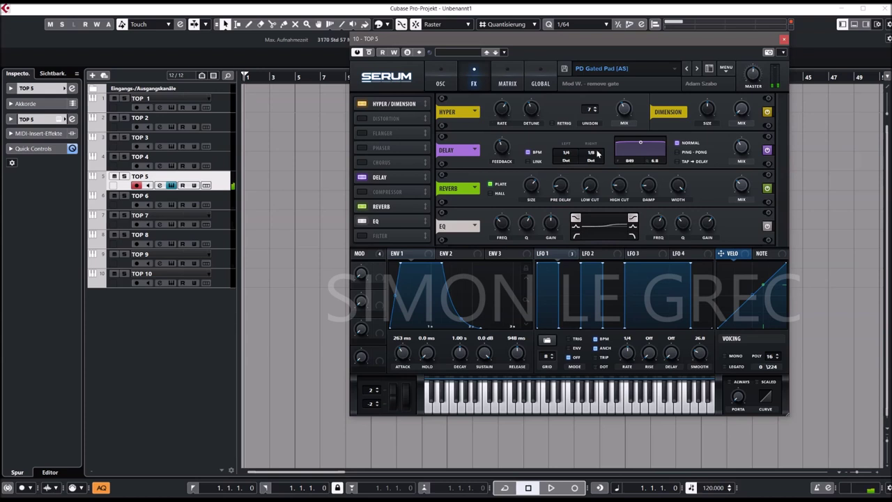
mouse_move(743, 201)
click(696, 71)
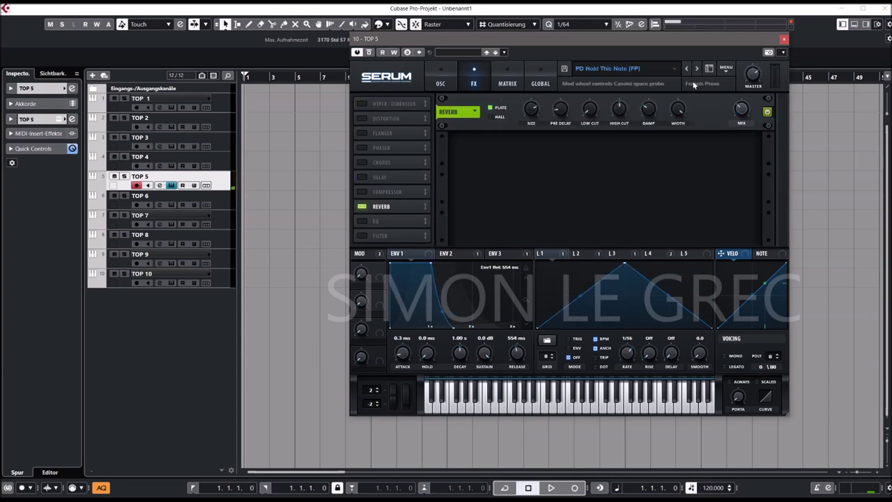
click(444, 84)
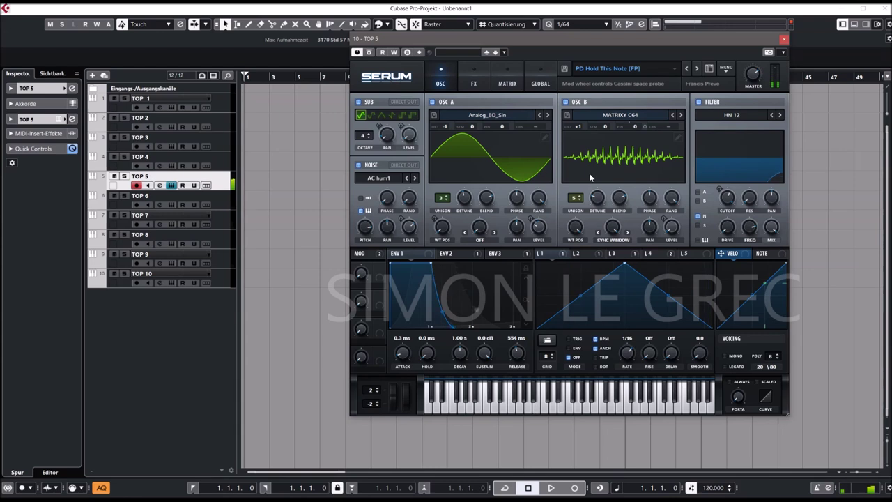
click(695, 69)
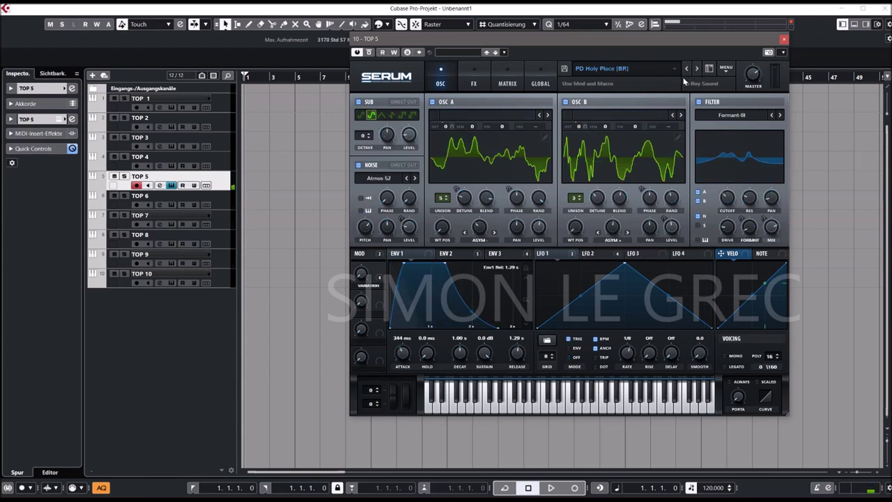
- Load the pad preset PD Big Minor Seventh Pad [SN] and lower its filter cutoff to about 96 Hz
click(611, 69)
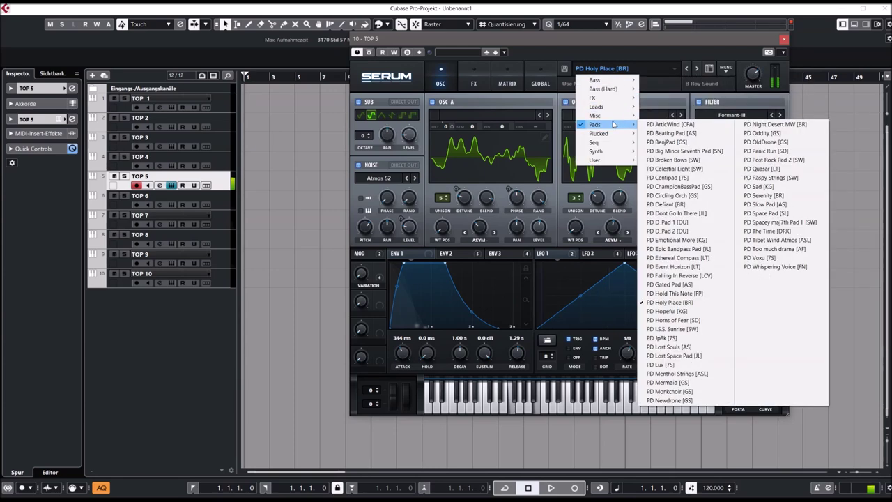
mouse_move(616, 128)
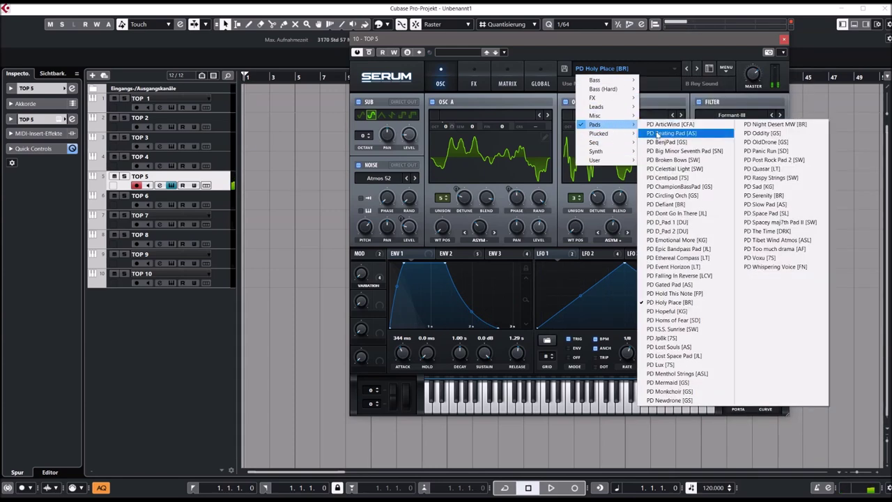
click(662, 150)
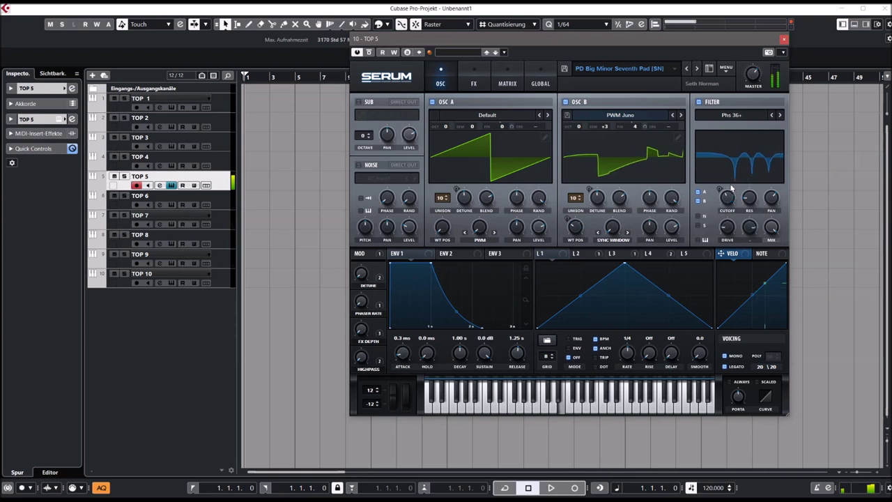
drag(727, 196, 730, 206)
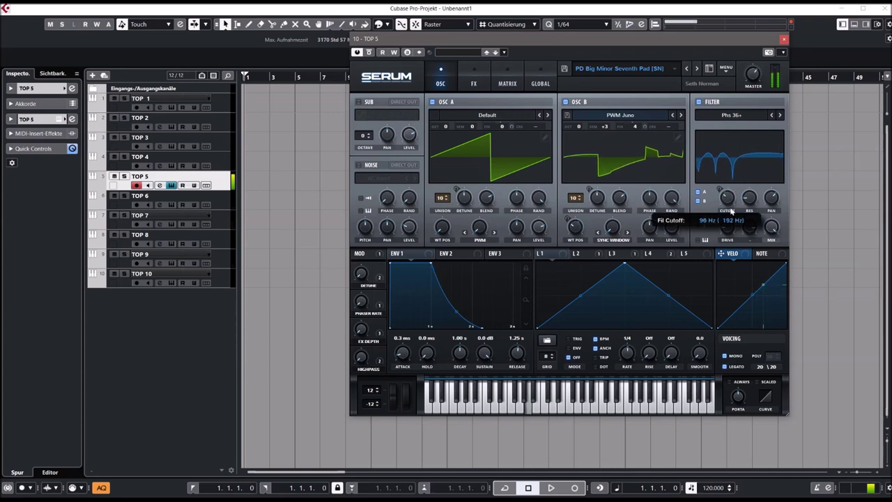
- Check the pad's effects page, and audition the bass presets BA Ampology [CFA] and BA Analog Pluck [SN]
click(474, 84)
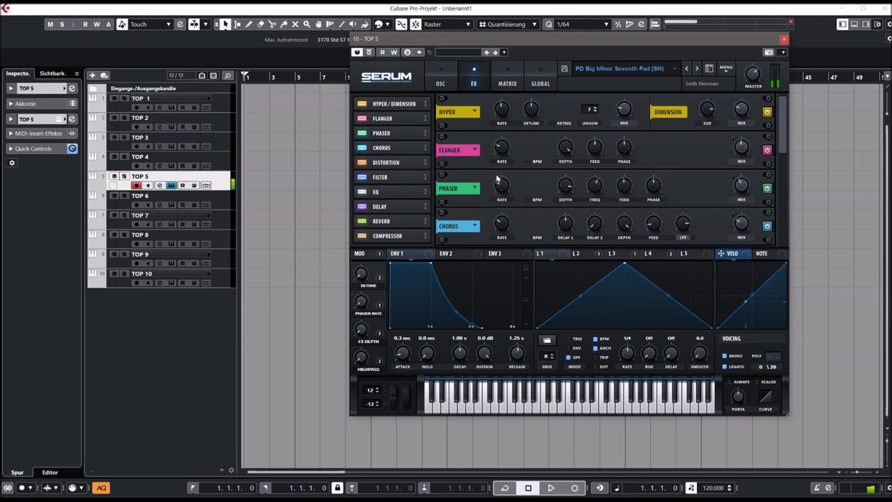
click(453, 84)
click(588, 69)
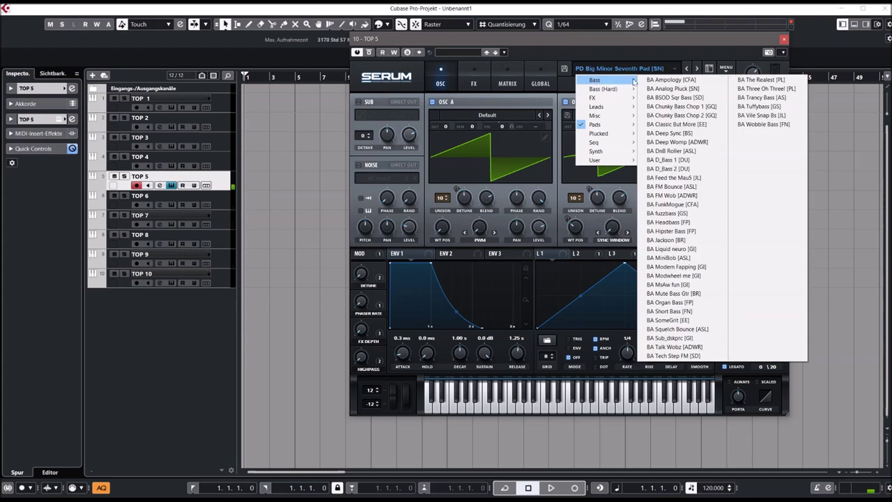
key(Escape)
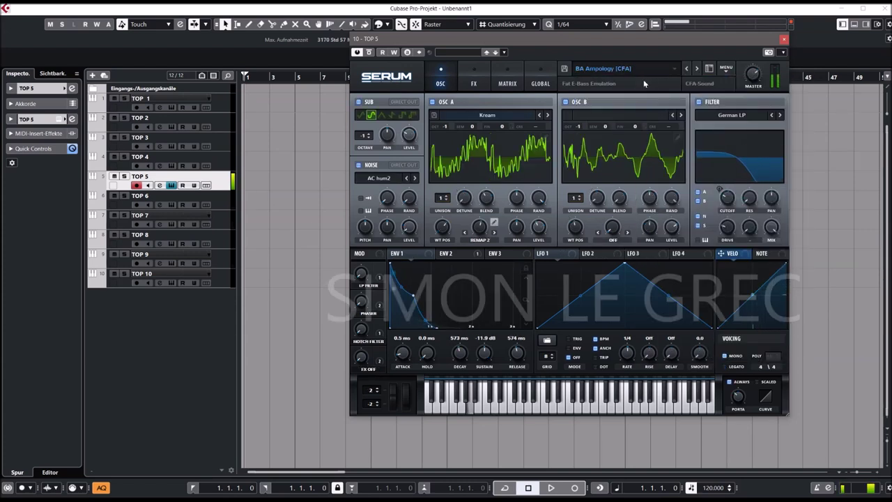
click(697, 70)
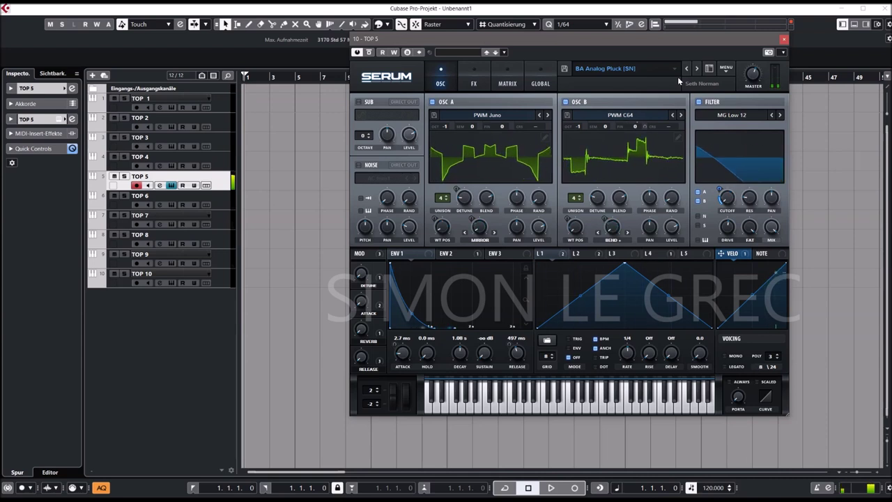
- Load the preset BA Angle Grinder [SN] from the Bass (Hard) category
click(637, 68)
mouse_move(620, 104)
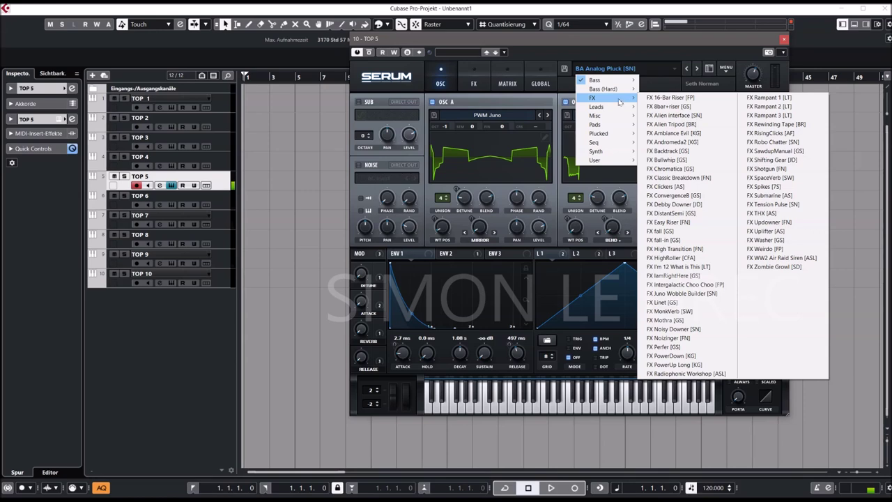
mouse_move(613, 89)
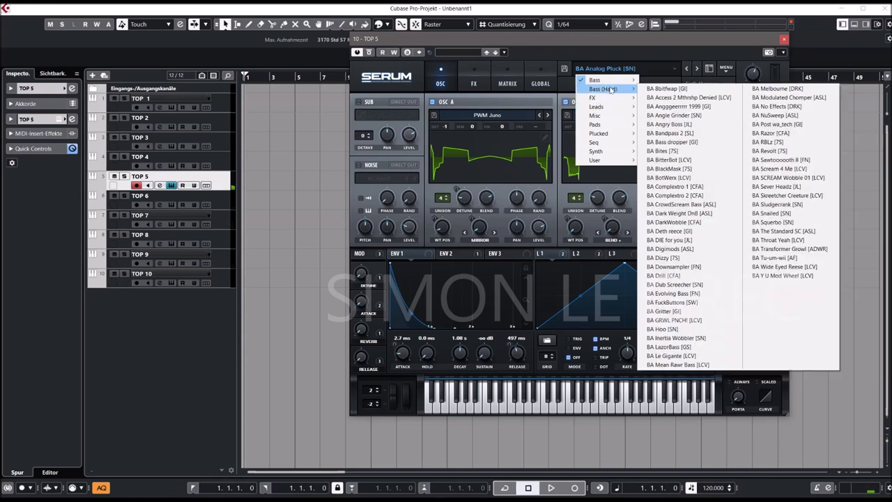
click(654, 115)
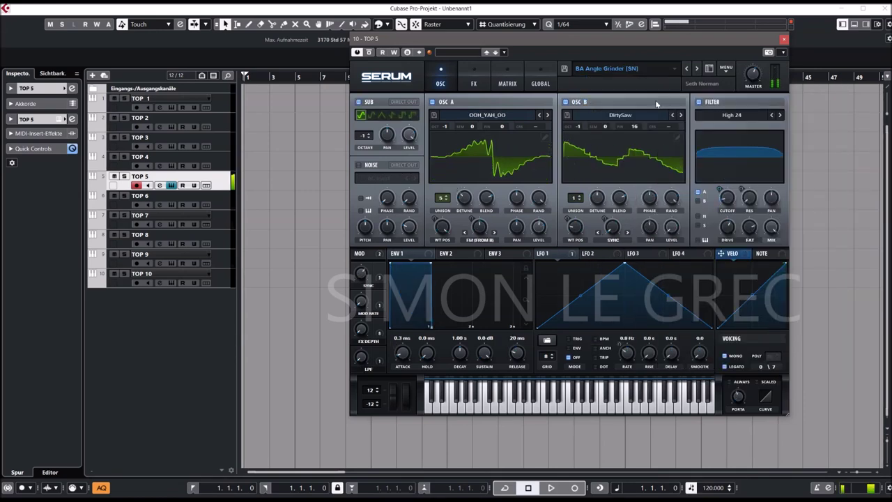
- Load the preset PL Beepy ting [GI] from the Plucked category
click(607, 71)
mouse_move(609, 146)
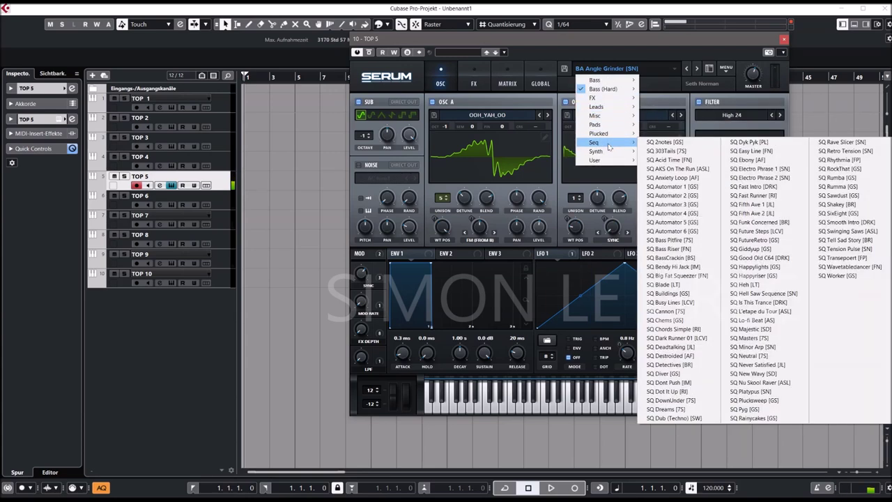
click(672, 134)
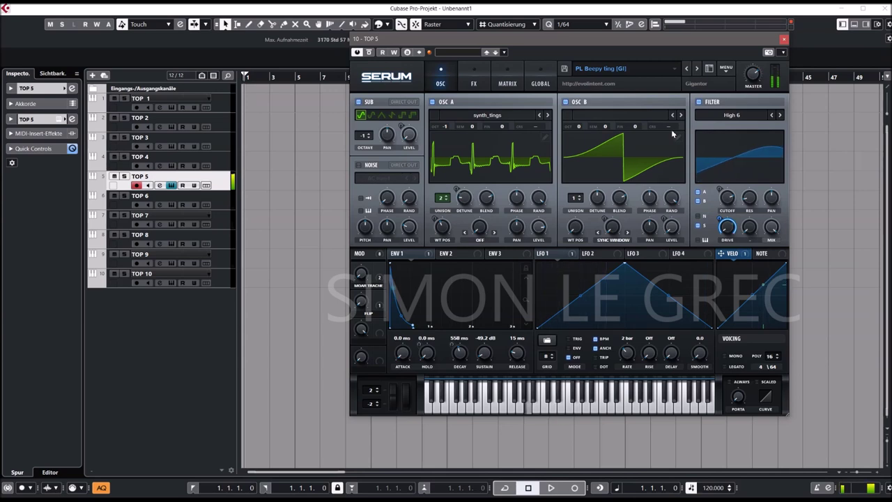
- Load the preset SY Big Sleepy [FP] from the Synth category and raise its filter cutoff to about 3965 Hz
click(605, 74)
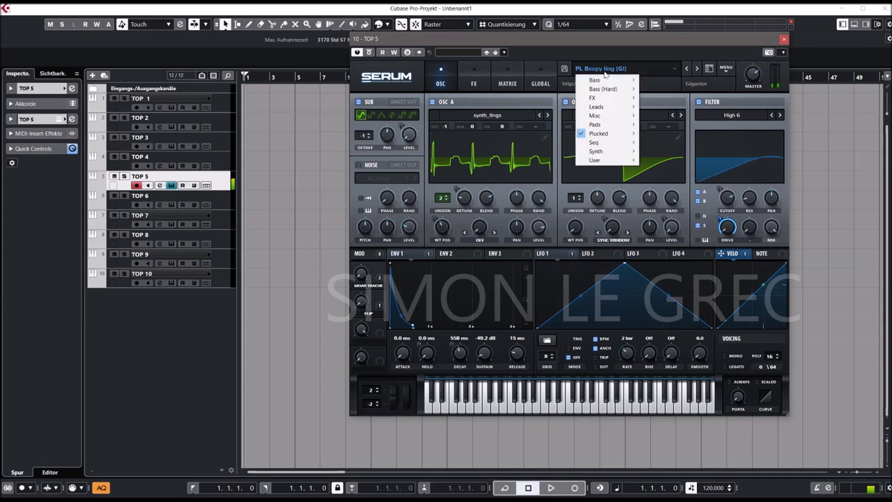
mouse_move(602, 125)
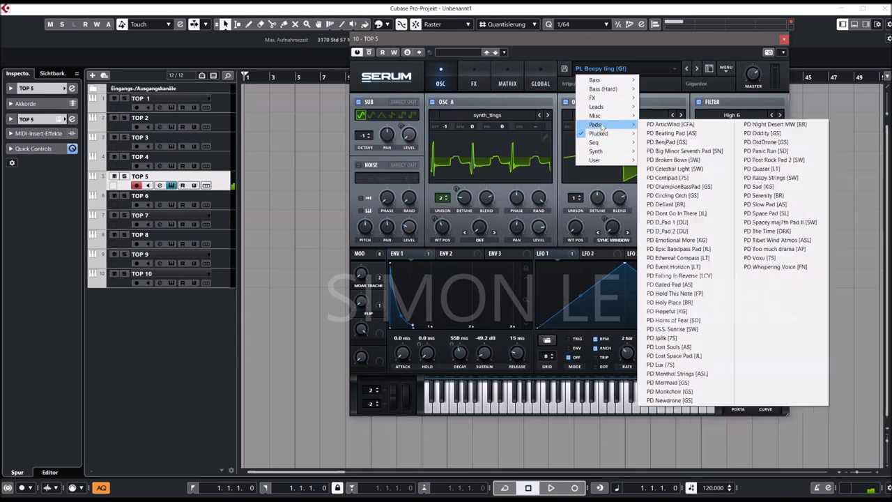
mouse_move(599, 152)
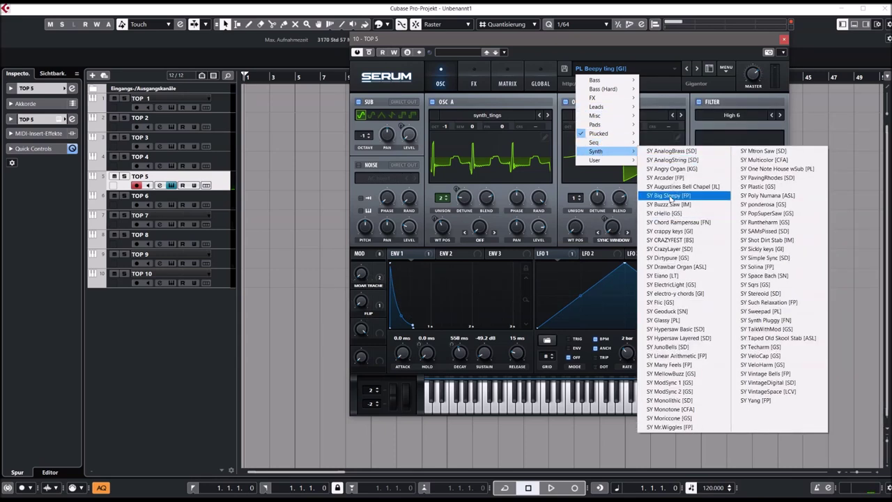
click(670, 196)
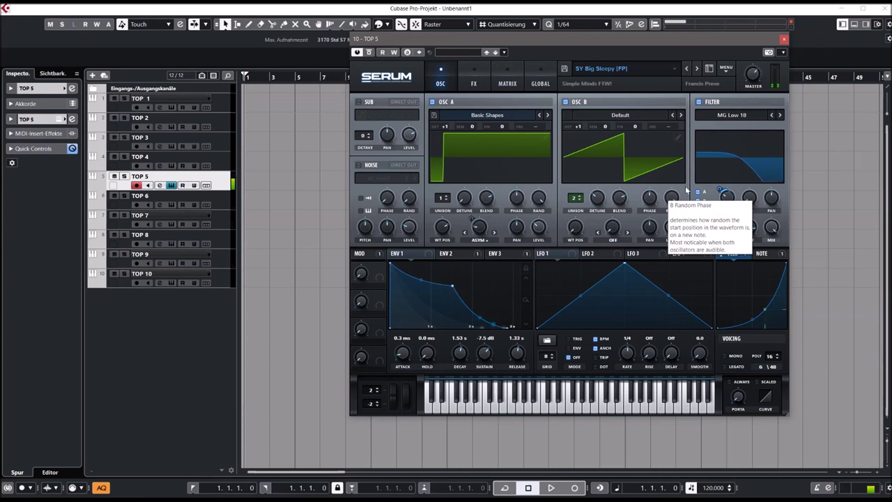
mouse_move(732, 185)
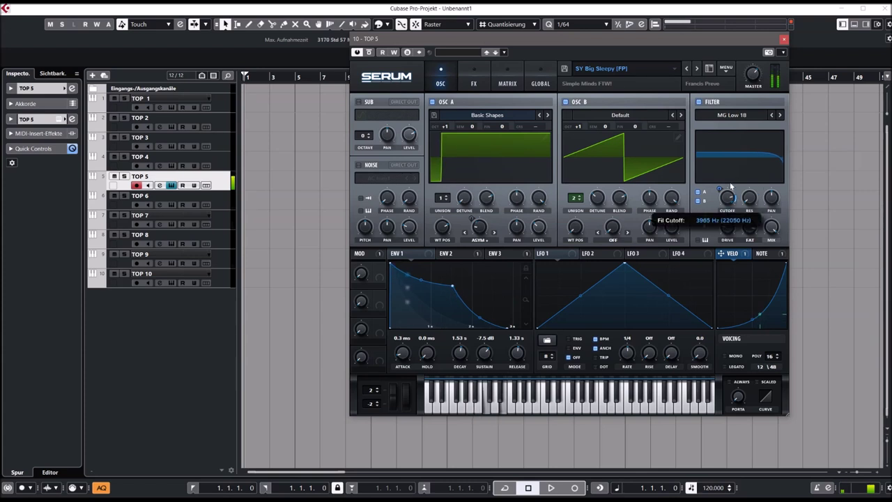
- Try the flanger and the phaser one after the other on the effects page, switching each off again
click(473, 83)
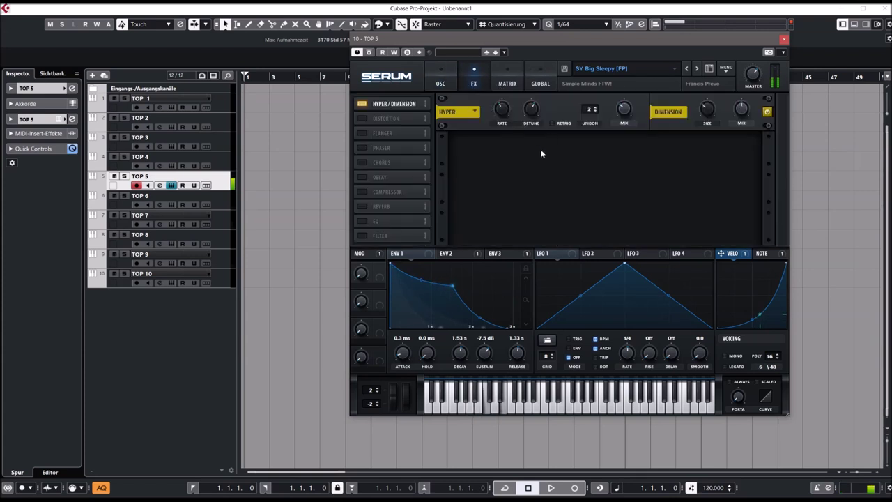
click(362, 133)
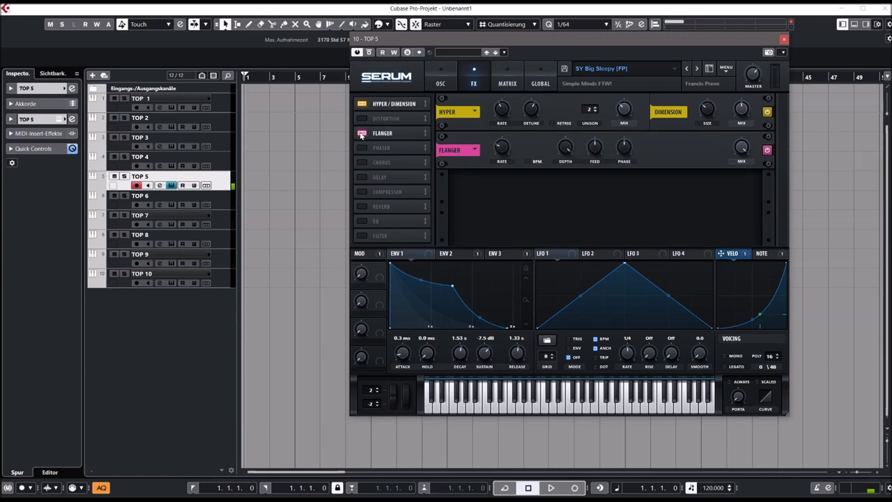
click(362, 134)
click(362, 148)
click(361, 148)
- Enable the chorus, delay and reverb effects for SY Big Sleepy [FP]
click(362, 162)
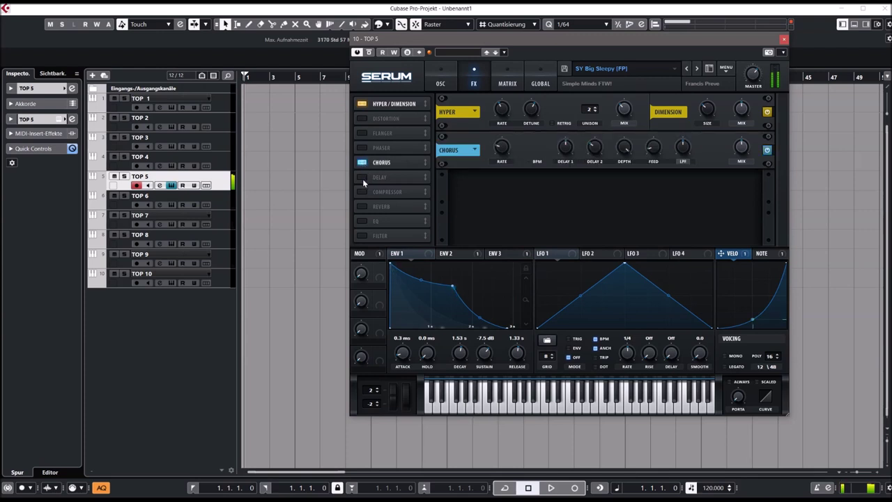
click(362, 177)
click(362, 207)
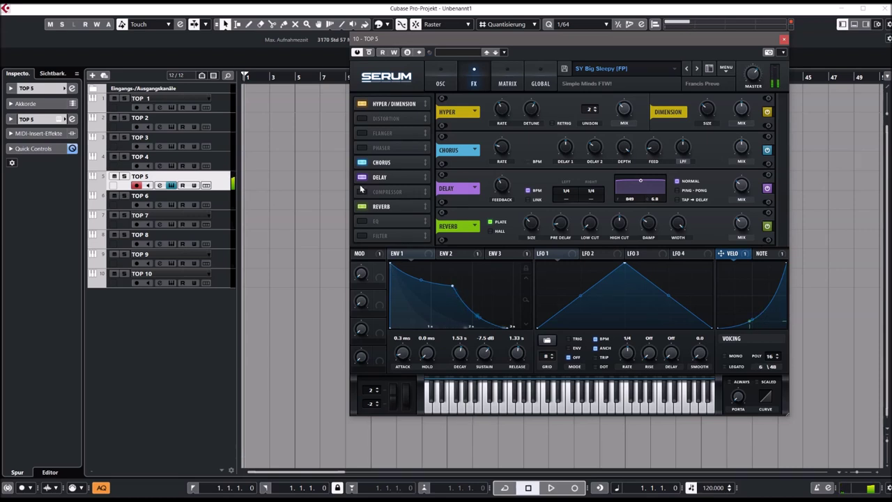
- Return to the oscillator page and load the preset MID Fenugreek [BR] from the Misc category
click(441, 85)
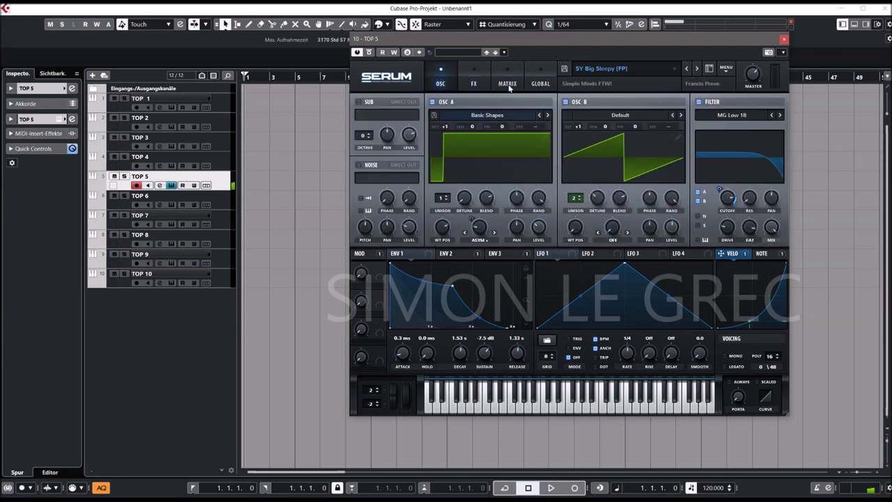
click(591, 70)
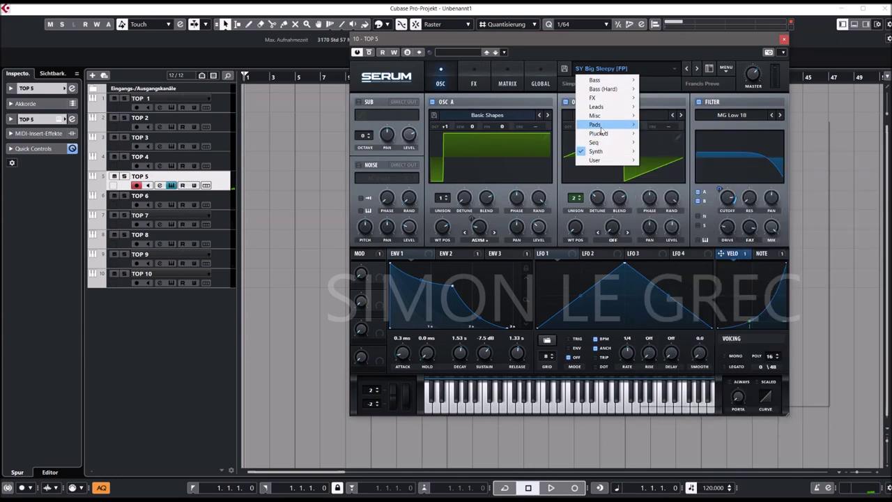
mouse_move(600, 110)
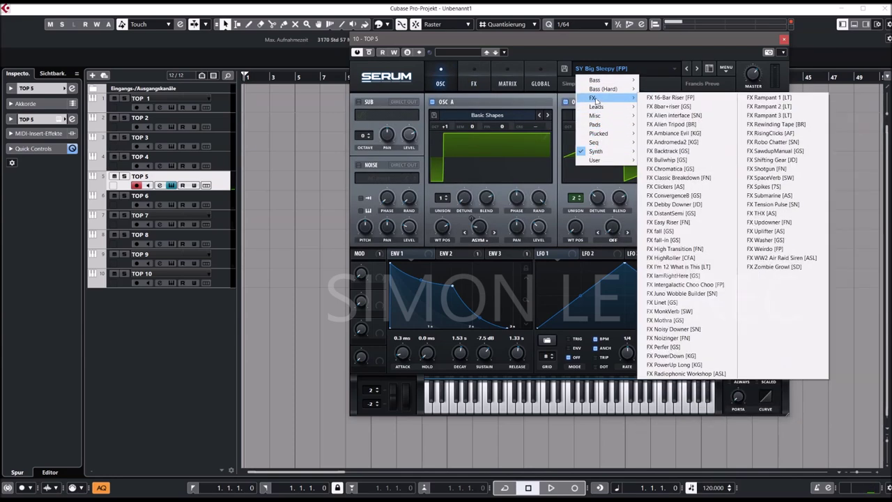
mouse_move(594, 124)
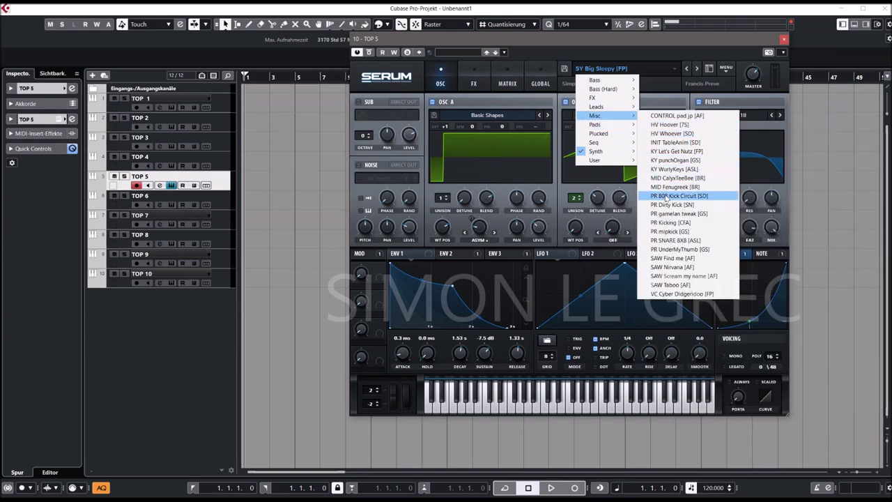
click(665, 187)
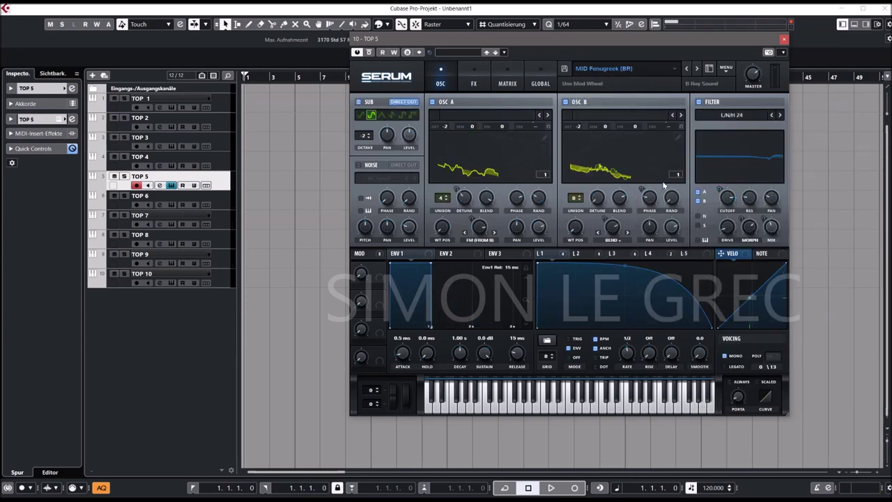
- Close the TOP 5 synth, open the Diva instrument of track TOP 4 and lower its VCF cutoff slightly
click(784, 40)
click(226, 167)
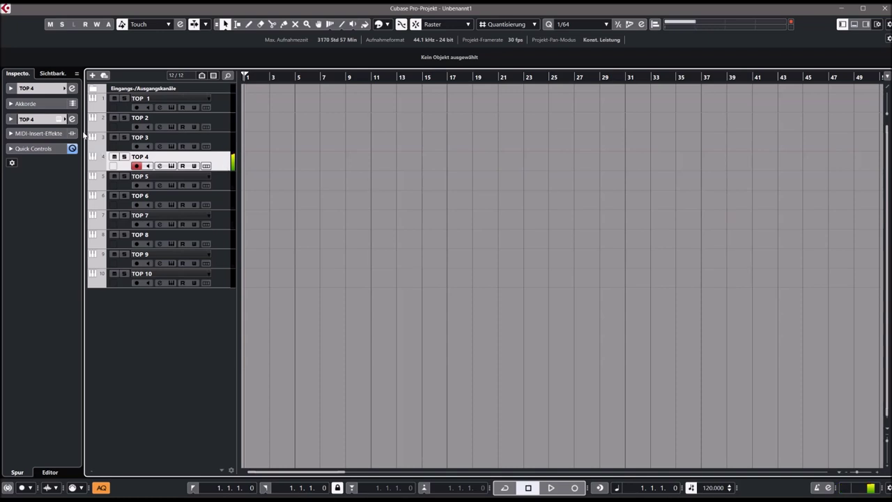
click(59, 119)
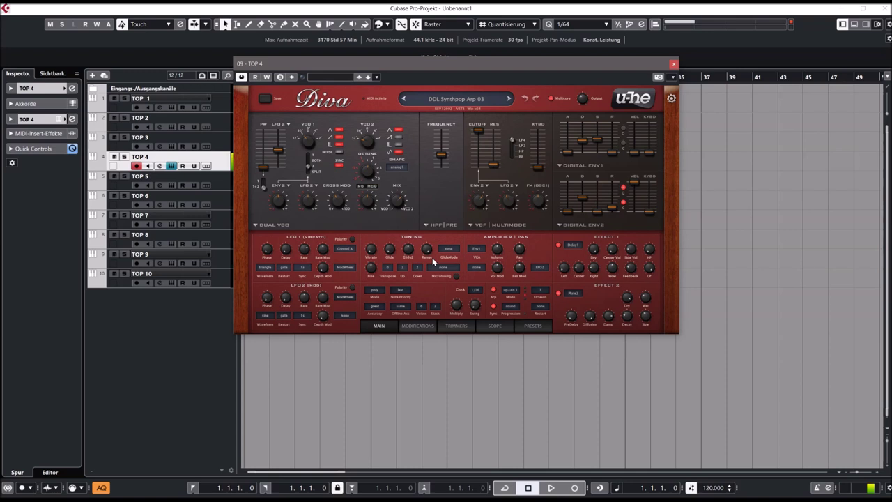
mouse_move(479, 147)
drag(480, 147, 479, 154)
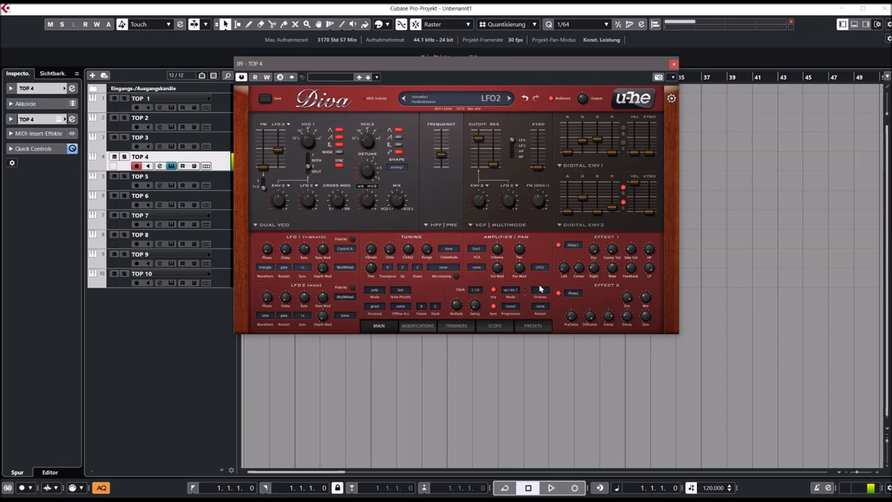
- Switch Effect 1 to Chorus1 with the Ensemble type and adjust its wet level
click(574, 248)
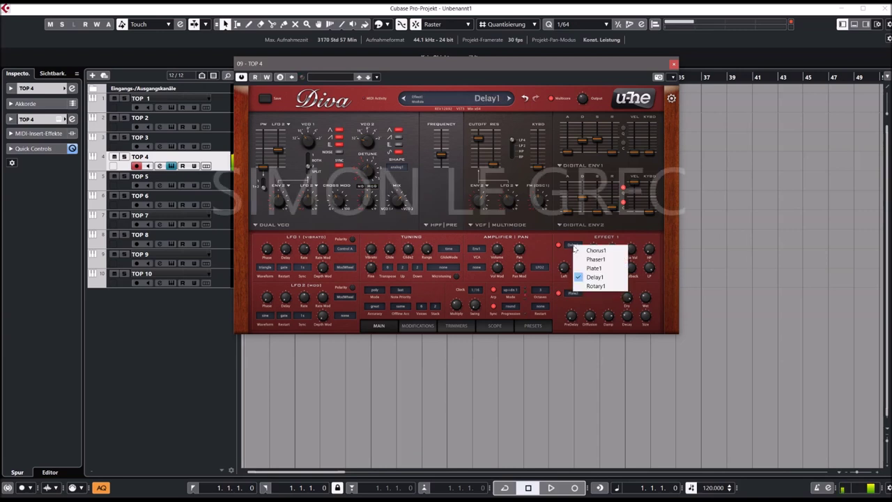
click(595, 250)
drag(643, 259, 645, 246)
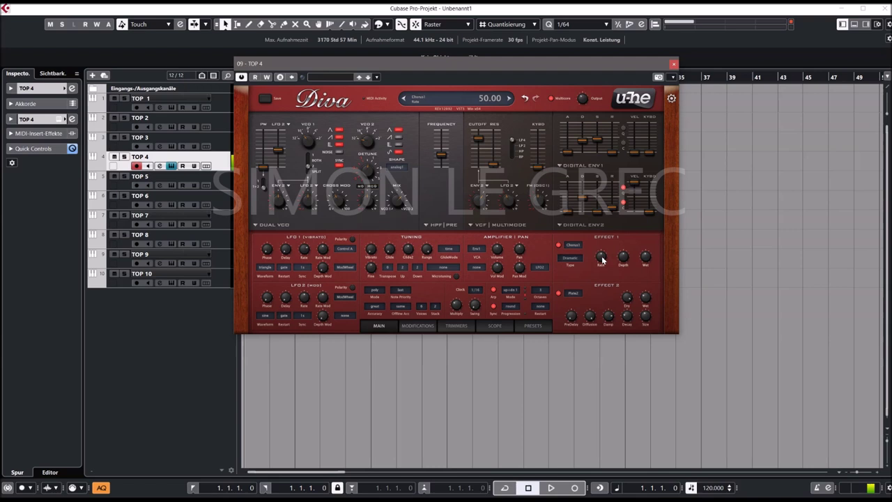
click(572, 262)
click(582, 273)
mouse_move(646, 257)
mouse_down()
mouse_move(648, 245)
mouse_move(646, 256)
mouse_up()
- Adjust the VCF cutoff and HPF frequency, and replace the HPF section with the Feedback model, setting its feedback amount
drag(479, 139, 445, 174)
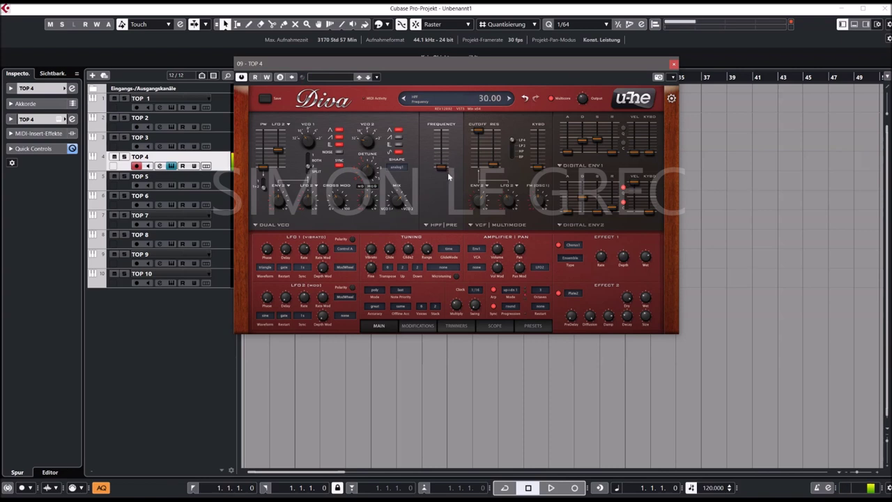
click(430, 225)
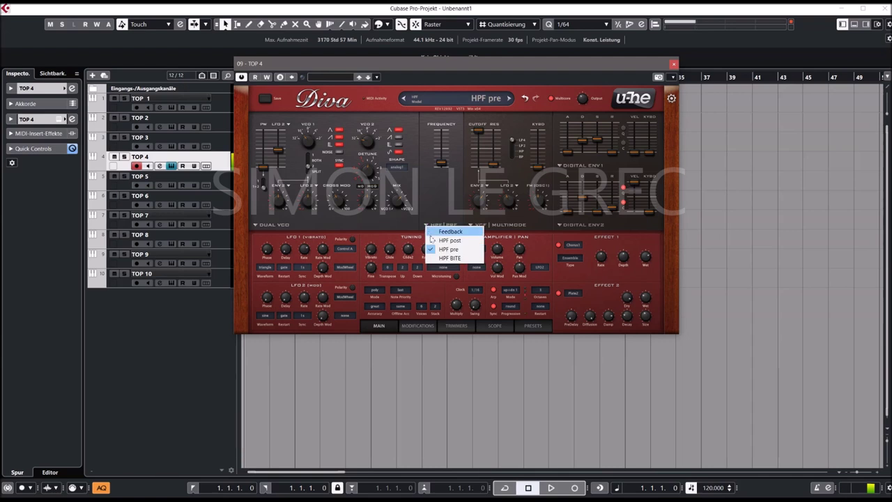
click(444, 232)
drag(441, 156, 441, 146)
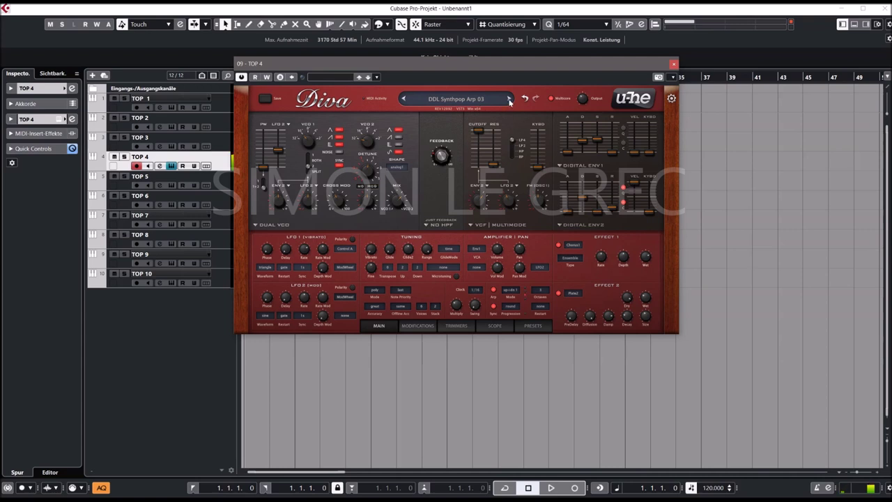
- Audition the presets DDL Synthpop Arp 04 and DDL Synthpop Arp 05
click(510, 100)
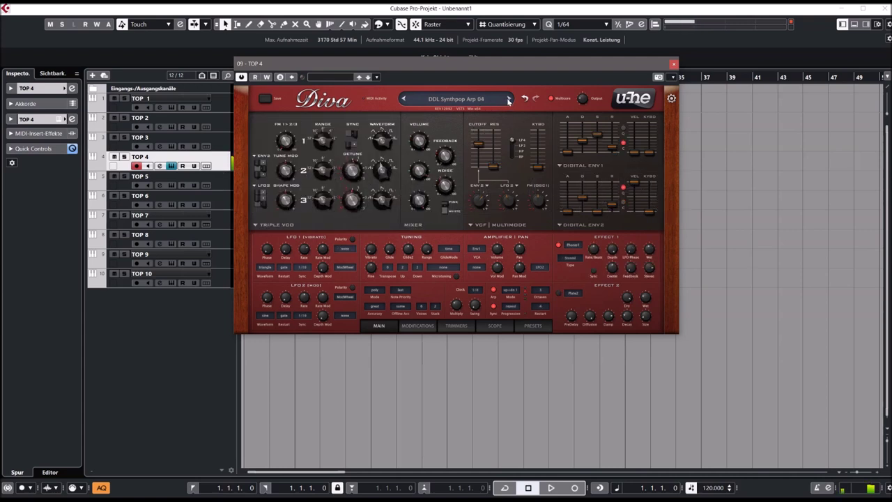
click(510, 100)
click(452, 101)
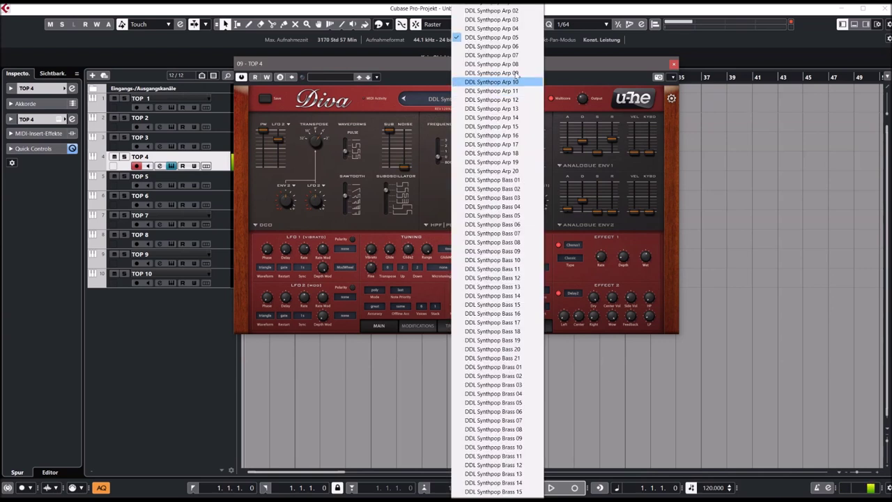
click(497, 79)
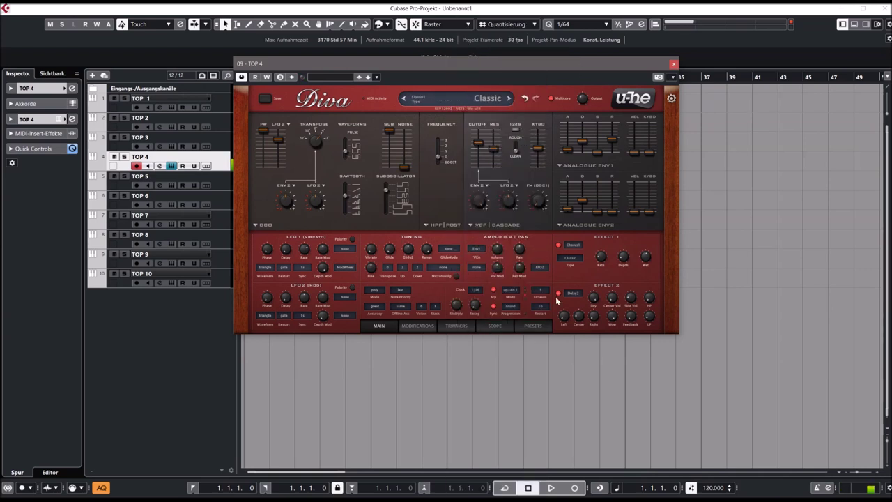
- Load the preset 3EE_Winter Lullaby from the 3 POLY SYNTH folder of the preset browser
click(533, 325)
click(277, 156)
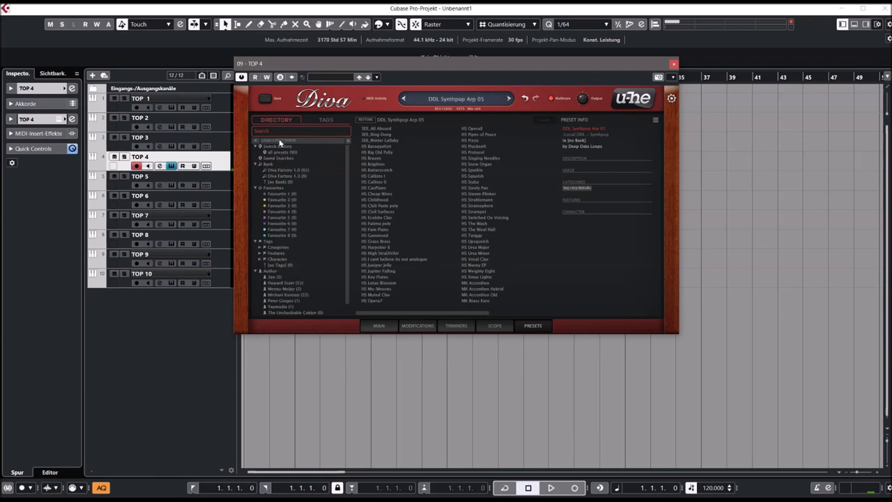
click(380, 141)
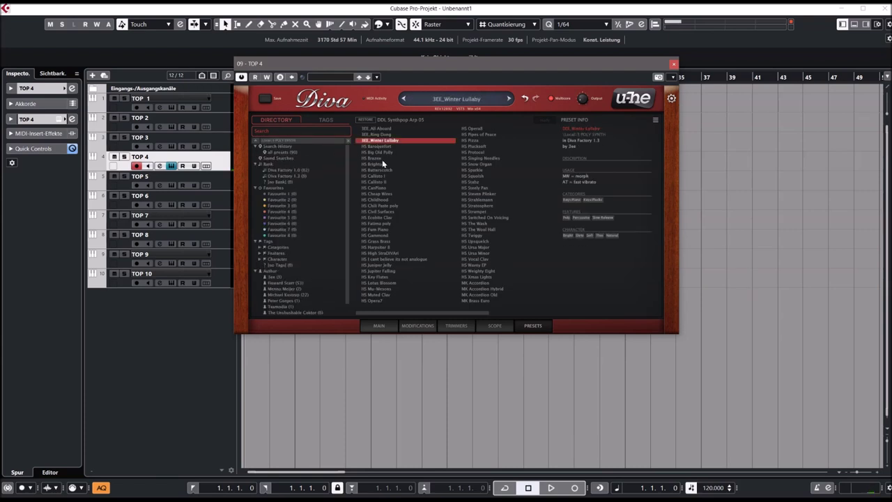
- Filter the presets by the Diva Factory 1.3 bank and load 3EE_All Aboard
click(276, 153)
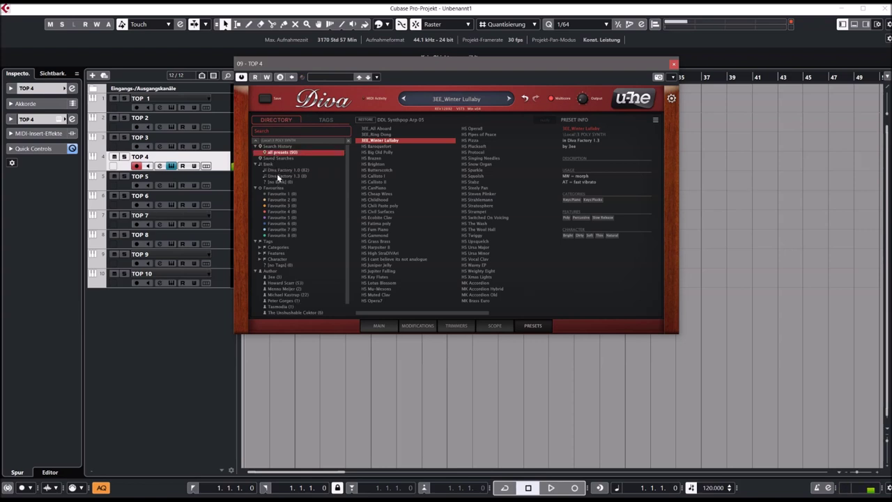
click(279, 175)
click(374, 129)
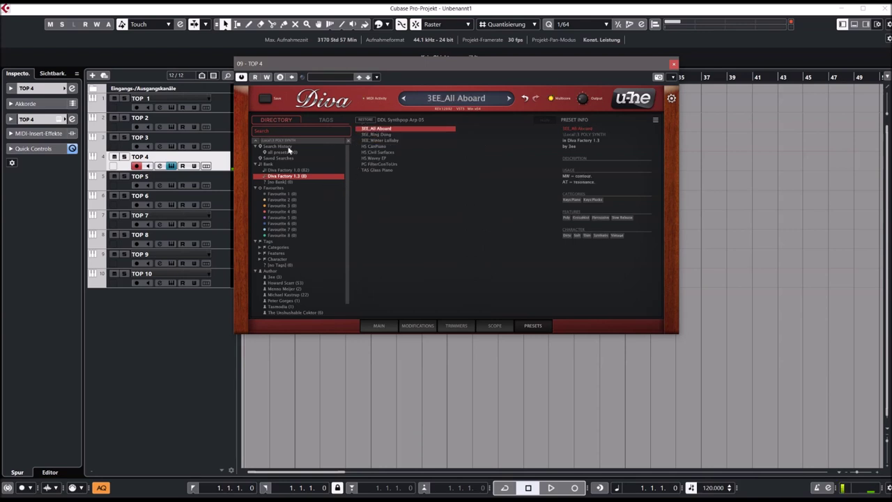
- Audition the presets HS Black Fuzz and HS Cable Bass from the local 1 BASS folder
click(255, 141)
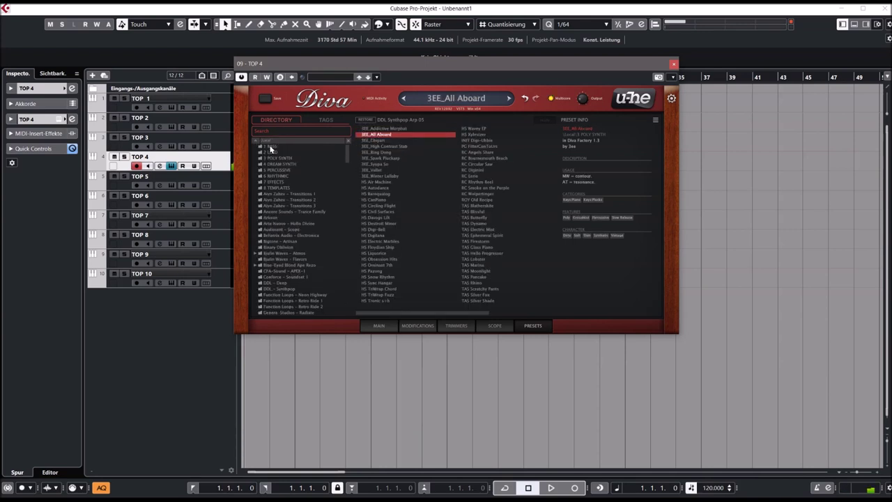
click(271, 147)
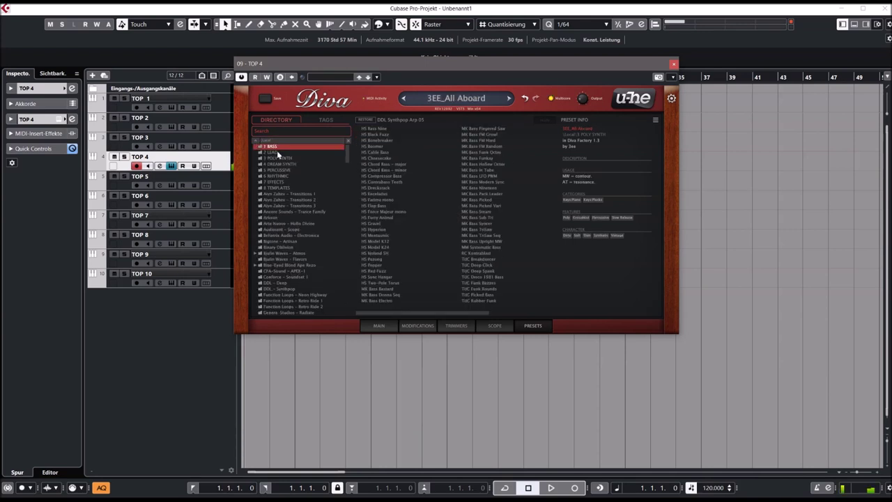
click(374, 134)
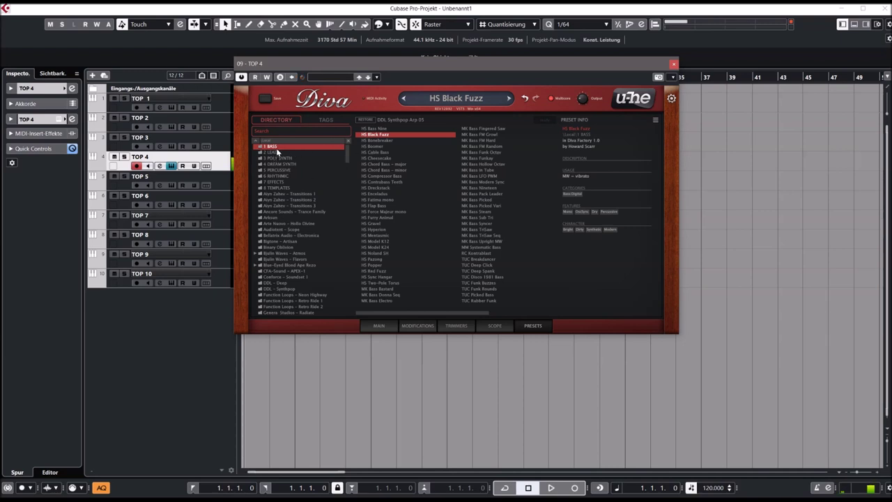
click(373, 152)
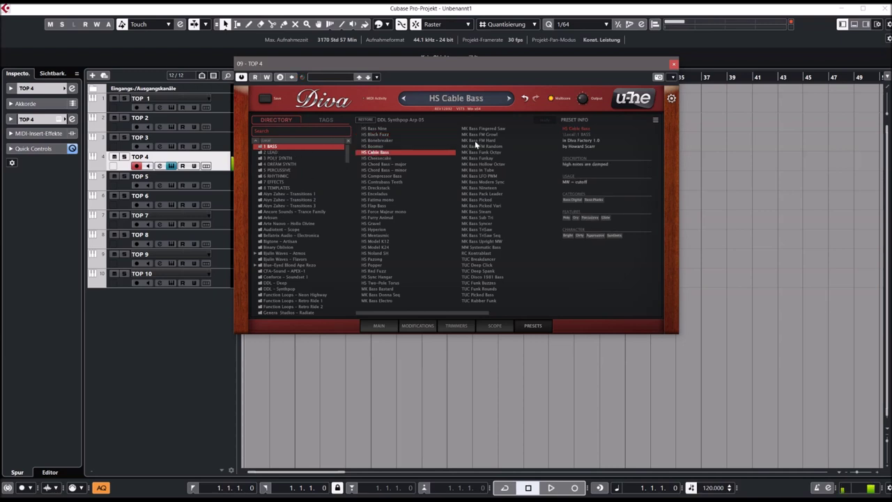
- Enable additional VCO 1 waveforms for HS Cable Bass, and raise the VCF cutoff with the HPF cutoff at about 93
click(379, 325)
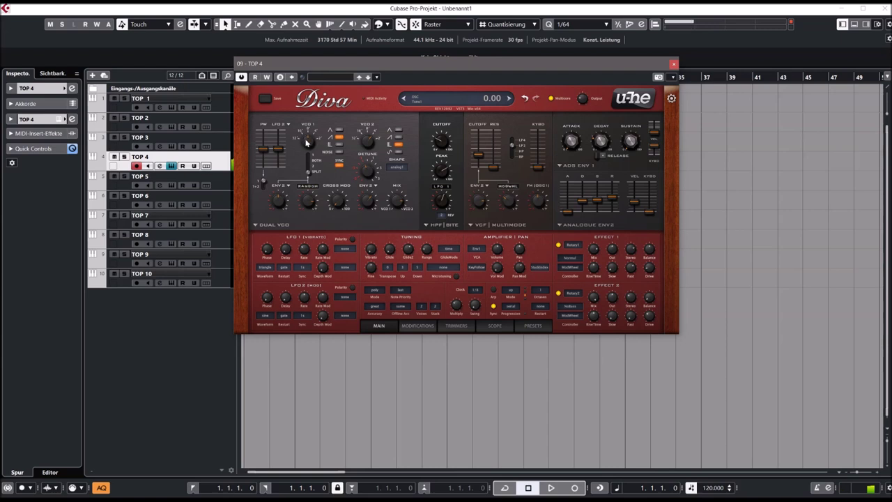
click(338, 132)
drag(476, 151, 447, 123)
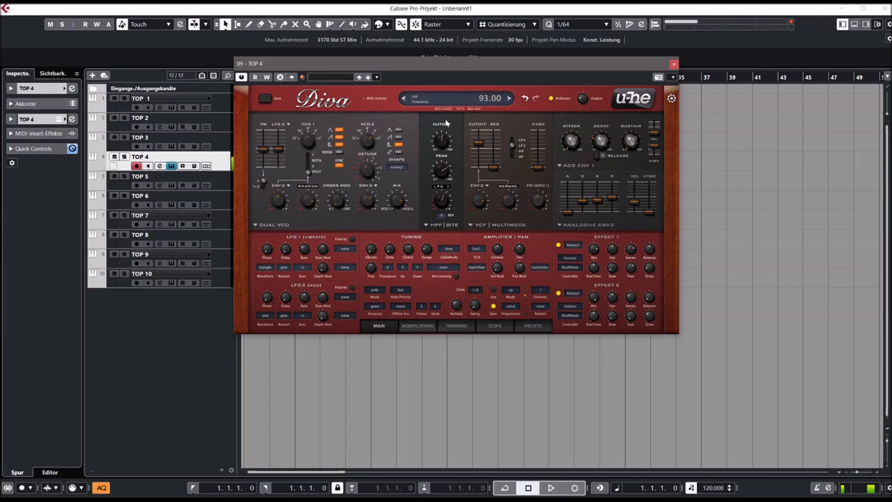
- Load the next preset, HS Cheesecake, set its VCF cutoff to about 86.5, and switch on Chorus1 and Delay2
click(509, 98)
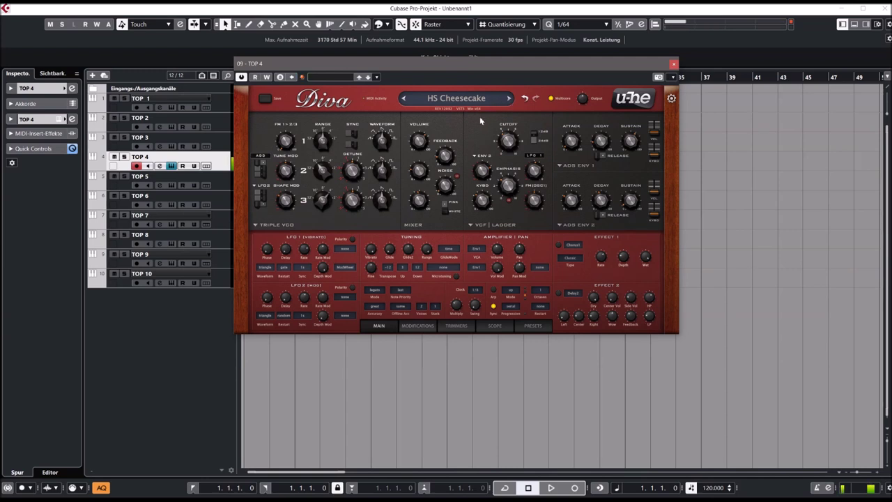
drag(508, 141, 508, 134)
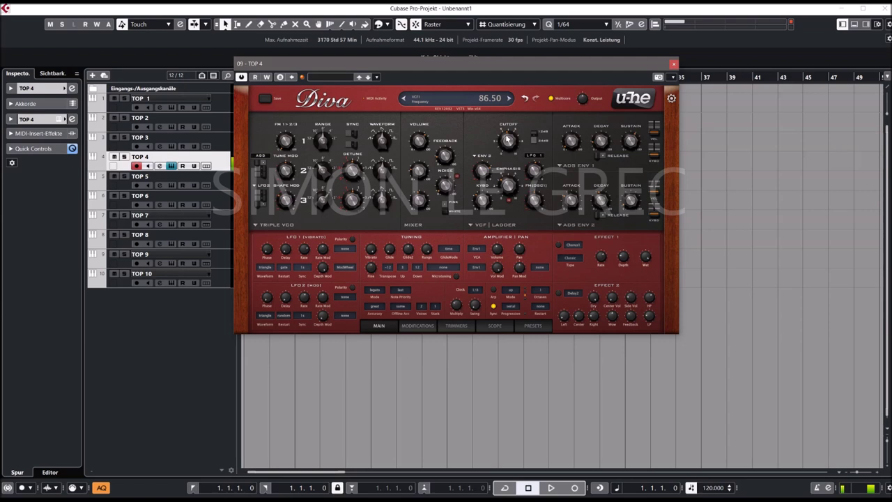
click(558, 293)
click(558, 245)
- Sweep the VCF cutoff of HS Cheesecake upward with both effects active
drag(513, 149, 512, 126)
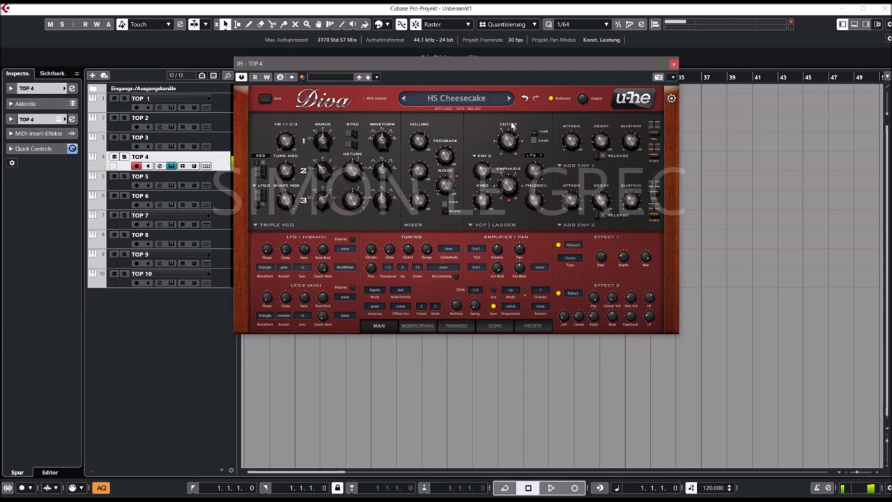
scroll(510, 129, up, 5)
scroll(509, 128, up, 1)
scroll(650, 315, up, 2)
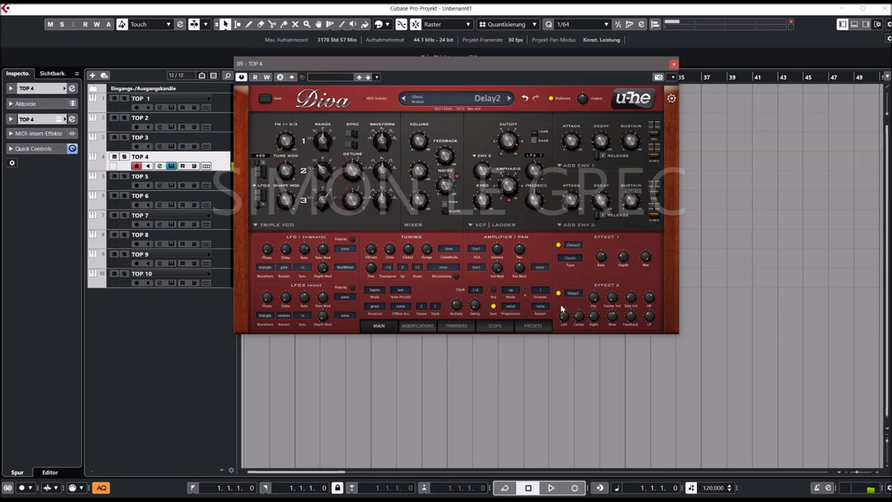
- Load the preset HS Chili Paste duo from the 2 LEAD folder of the preset browser
click(533, 325)
click(270, 153)
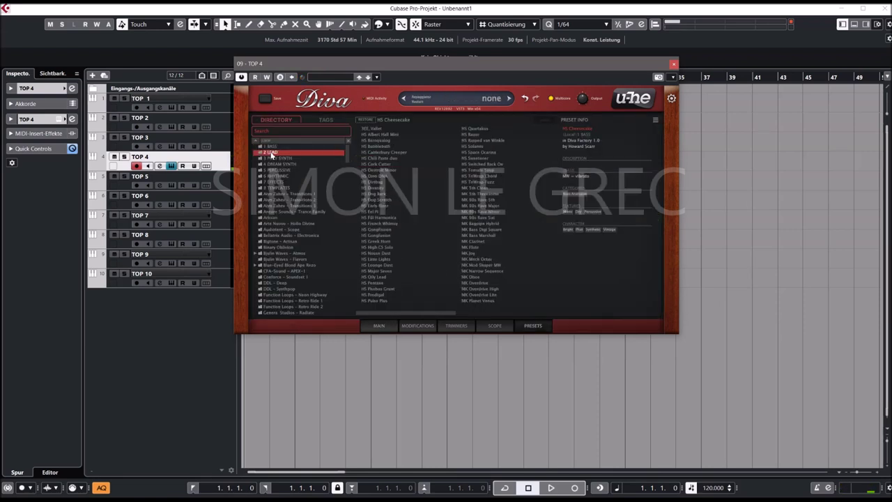
click(376, 159)
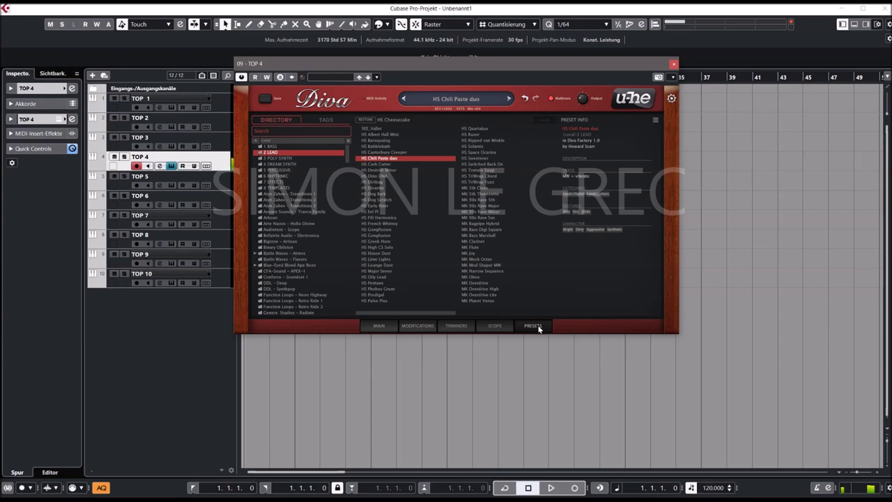
- Return to the main synth view and set Effect 1 to Delay1 and Effect 2 to Plate2
click(381, 326)
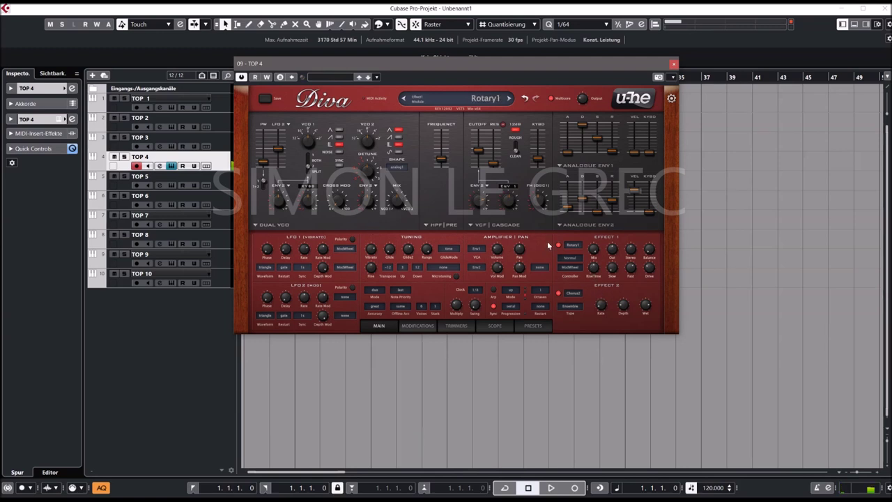
click(575, 248)
click(593, 278)
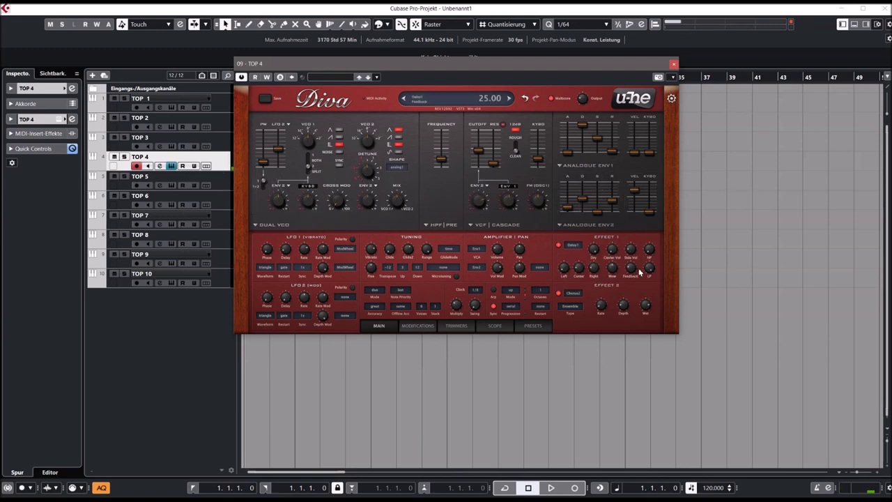
click(573, 292)
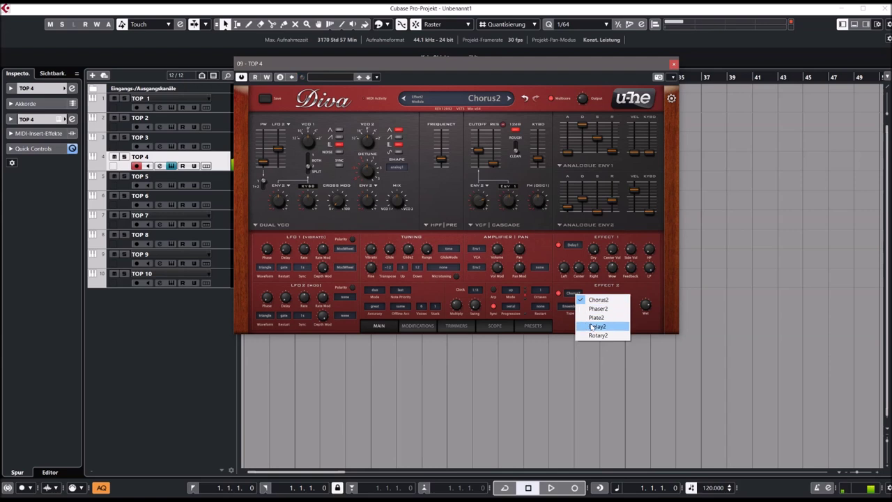
click(596, 318)
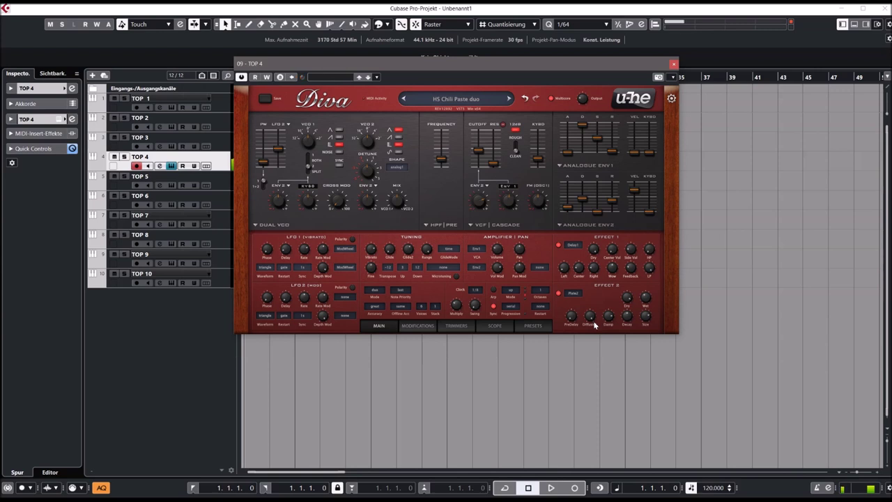
- Step past HS Cork Cutter to the preset HS Destroit Minor and change its second digital oscillator's wave
click(509, 99)
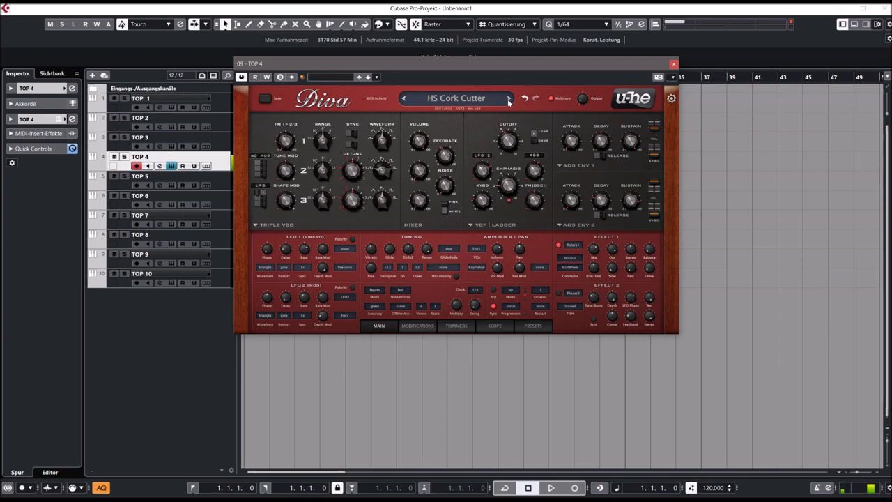
click(509, 99)
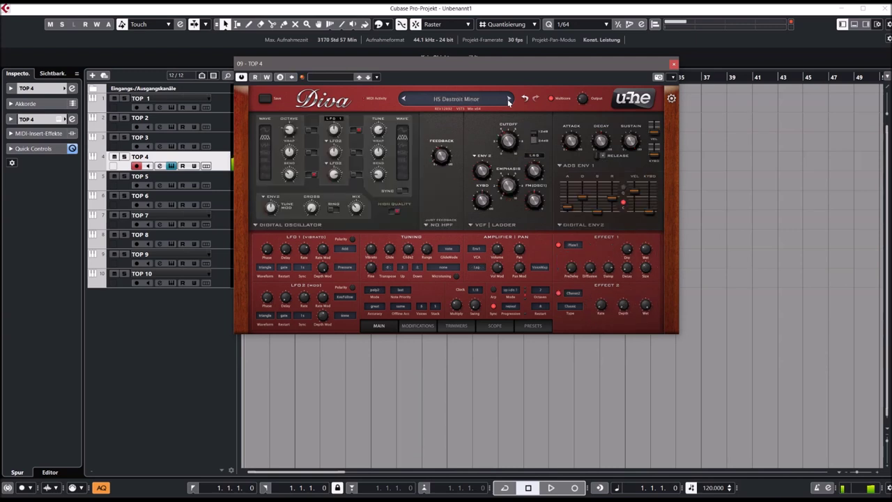
drag(404, 145, 414, 188)
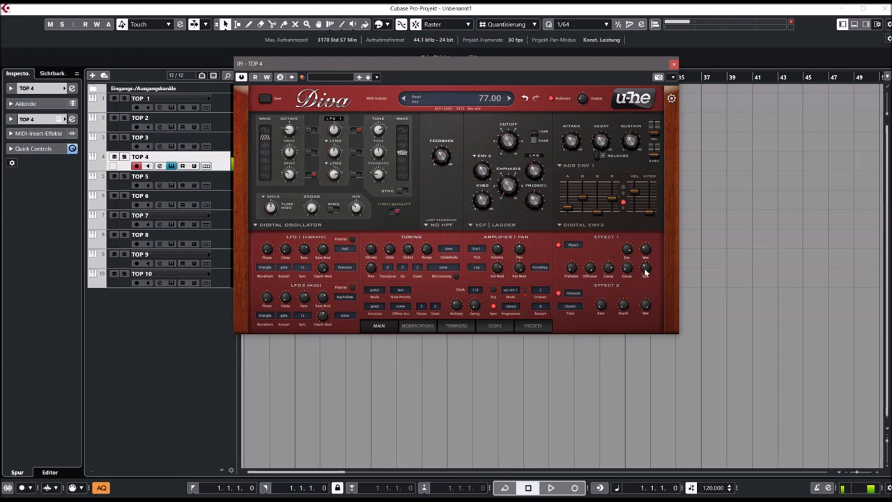
- Set Effect 2 to Delay2 and choose different waves for both digital oscillators while sweeping the VCF cutoff
click(574, 293)
click(595, 323)
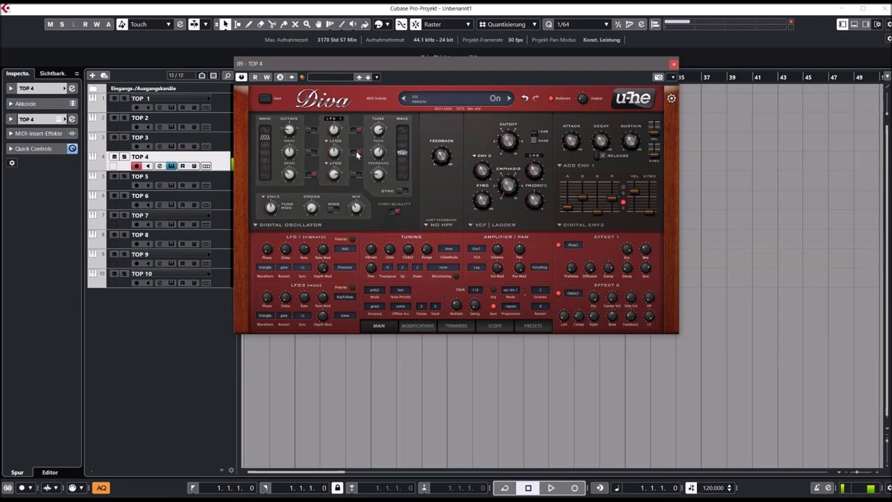
click(402, 172)
click(266, 154)
drag(515, 149, 509, 97)
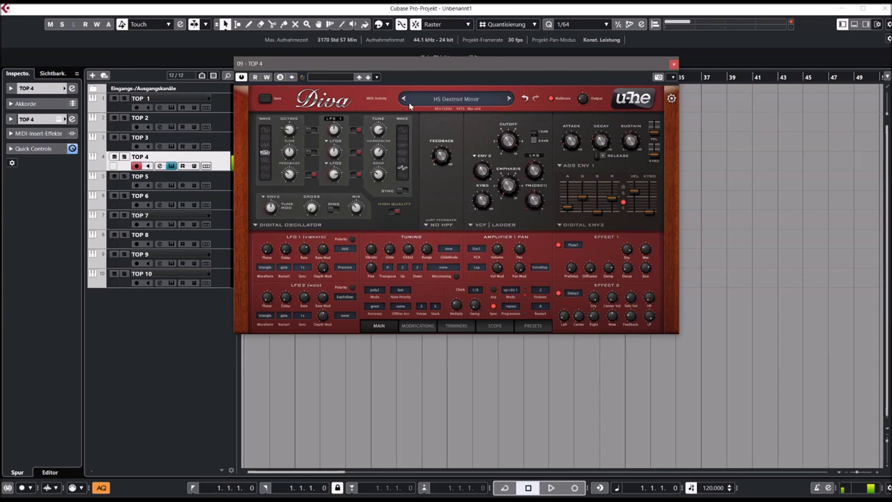
- Load the preset HS Amped Forces from the 6 RHYTHMIC folder of the preset browser
click(533, 325)
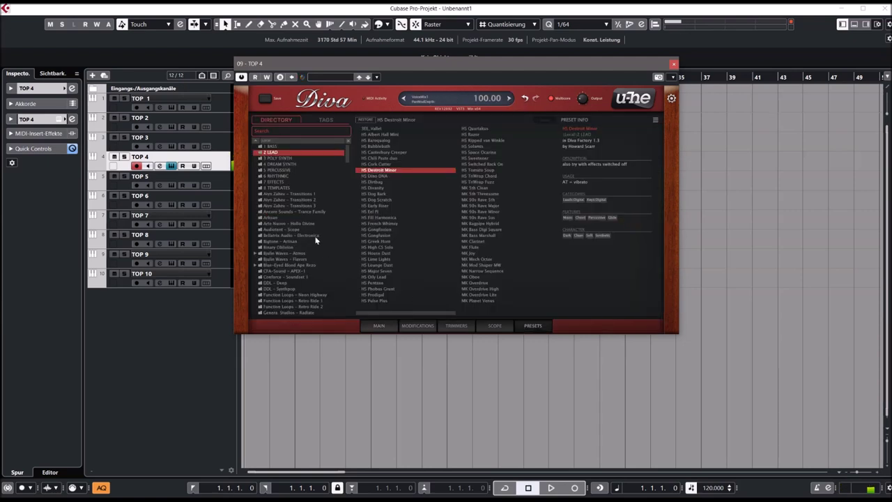
click(279, 176)
click(378, 152)
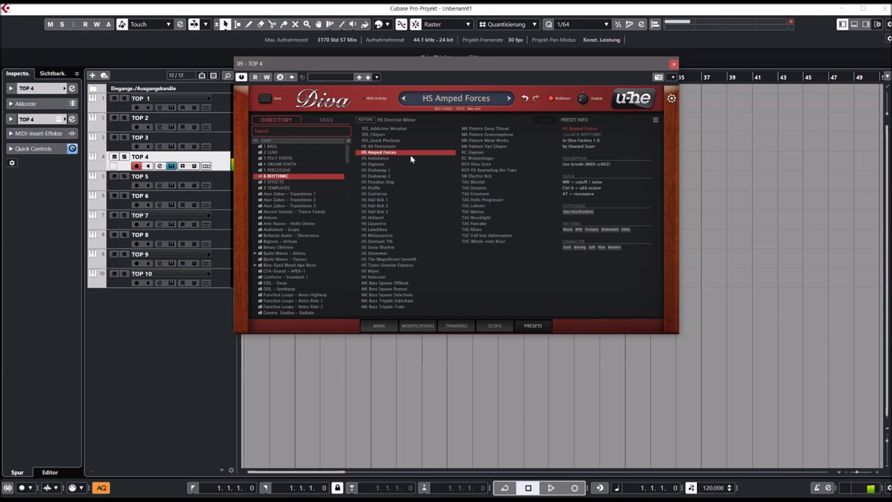
- Return to the main synth view and set Effect 1 of HS Amped Forces to Chorus1 with the Classic type
click(377, 327)
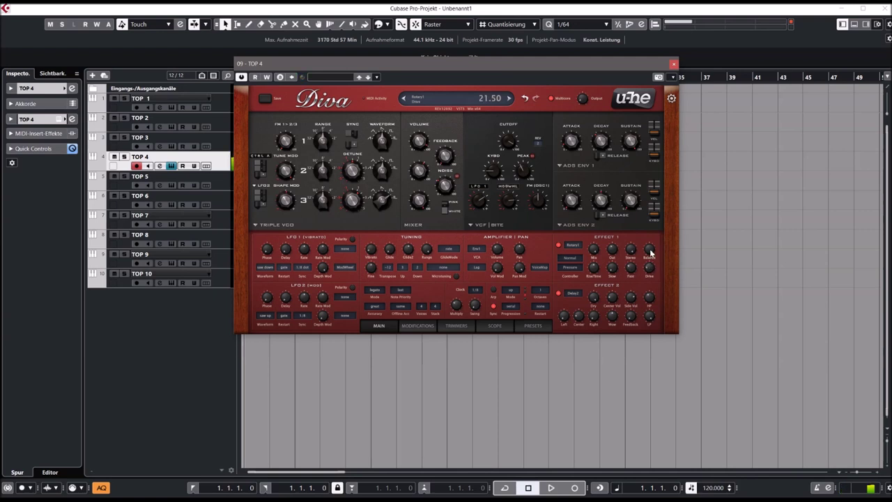
click(573, 246)
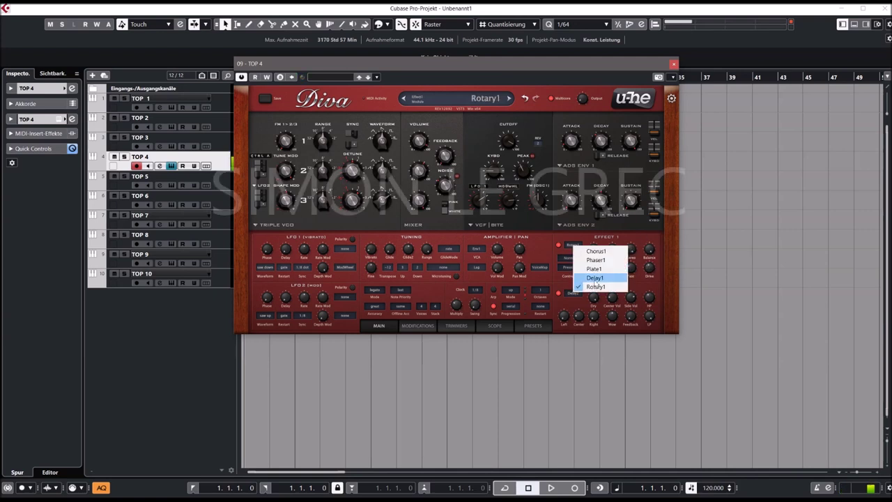
click(594, 251)
click(573, 261)
click(632, 258)
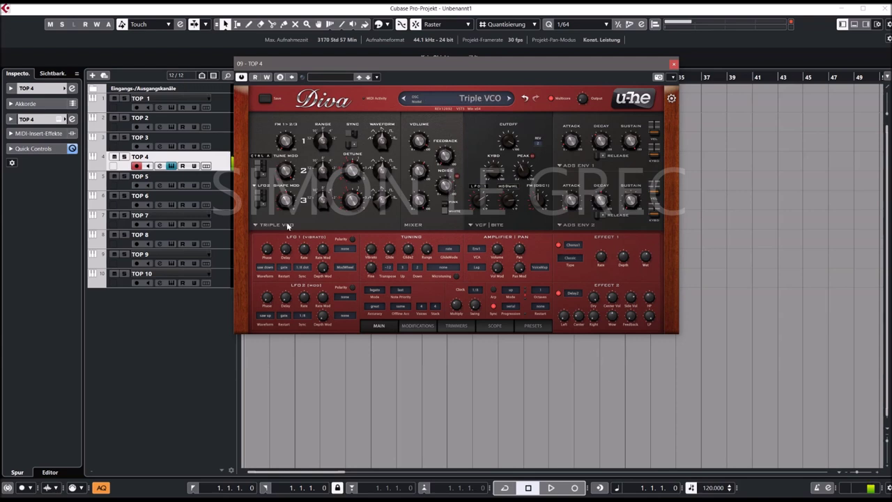
- Try the Dual VCO oscillator model, switch to the DCO model, and change its suboscillator waveform
click(252, 228)
click(284, 242)
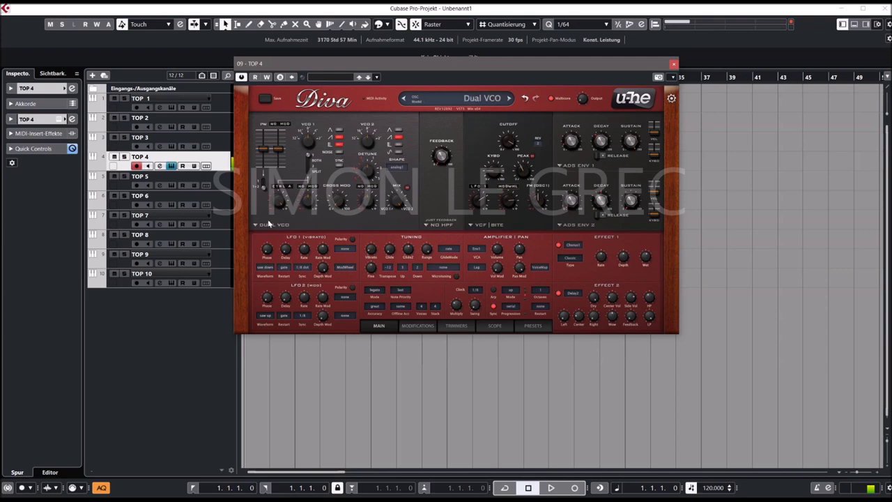
click(269, 223)
click(276, 250)
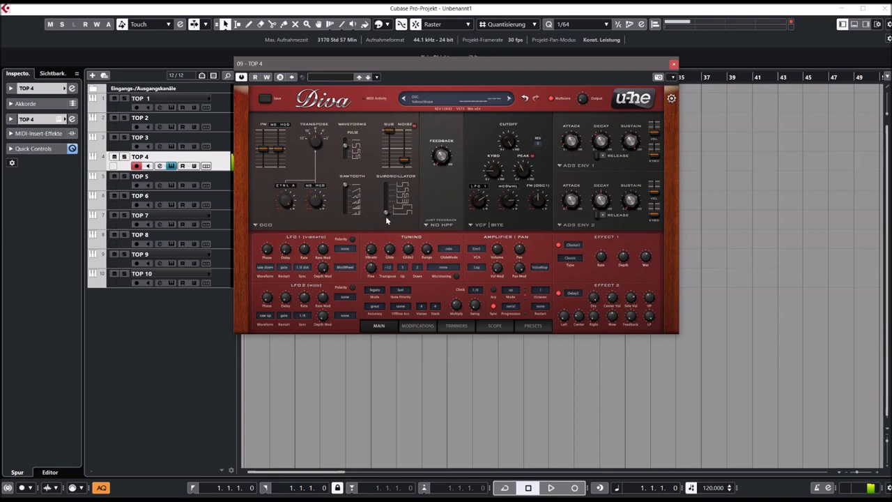
drag(386, 216, 388, 198)
- Close the Diva window and open the VPS Avenger instrument of the TOP 3 track
click(673, 65)
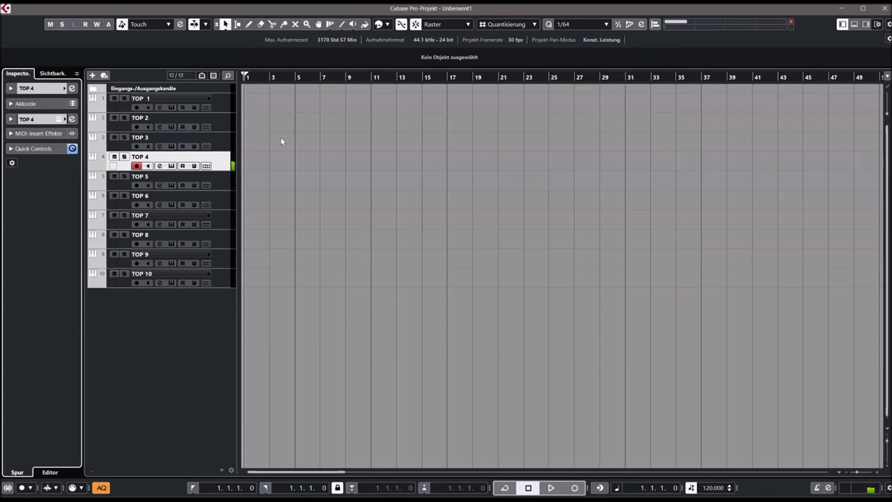
click(221, 138)
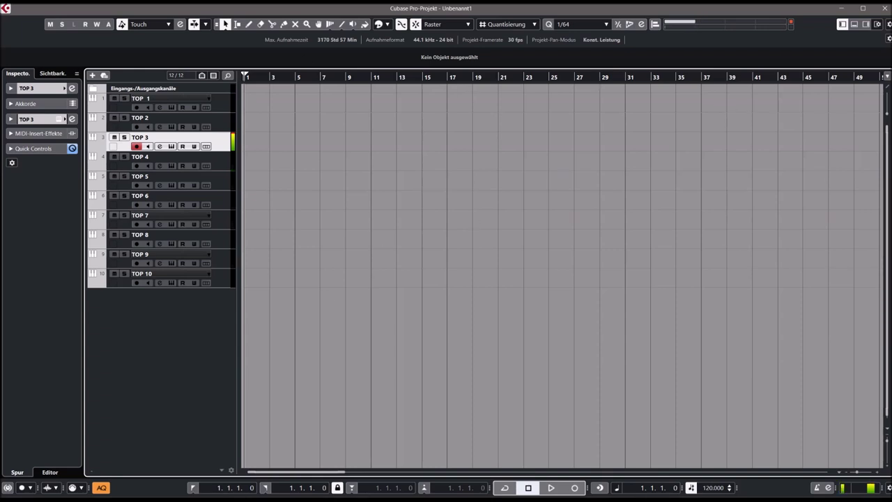
click(10, 88)
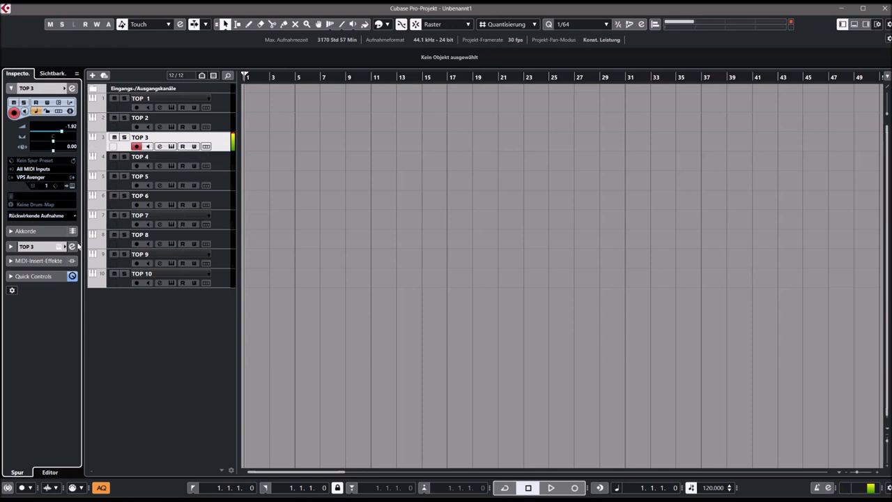
click(206, 146)
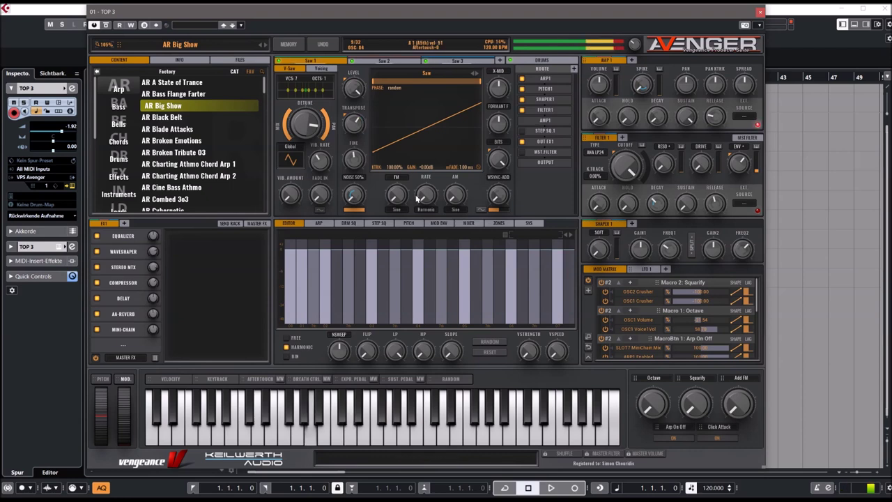
- Raise the OSC1 V-Saw detune of AR Big Show and set its pan spread to 100%
drag(305, 124, 322, 210)
drag(296, 115, 256, 130)
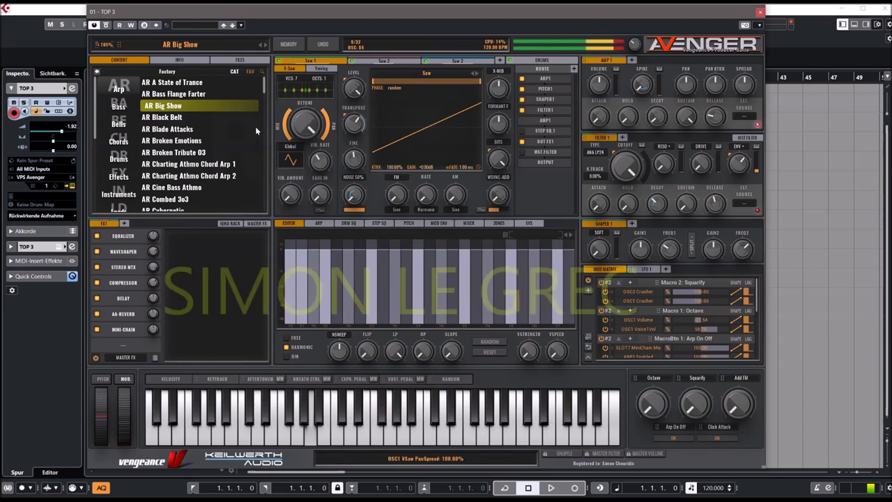
- Load the preset AR Blade Attacks and bring up its oscillator voicing settings and chorder presets
click(168, 131)
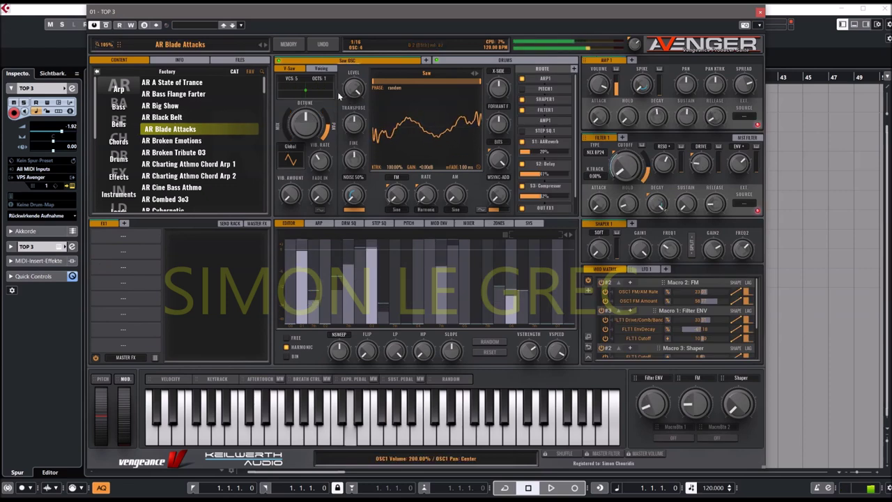
click(321, 69)
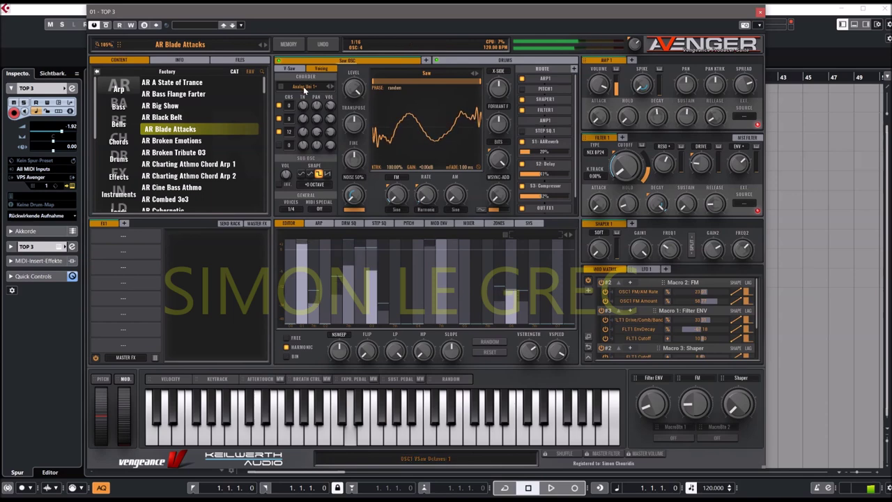
click(304, 87)
click(381, 25)
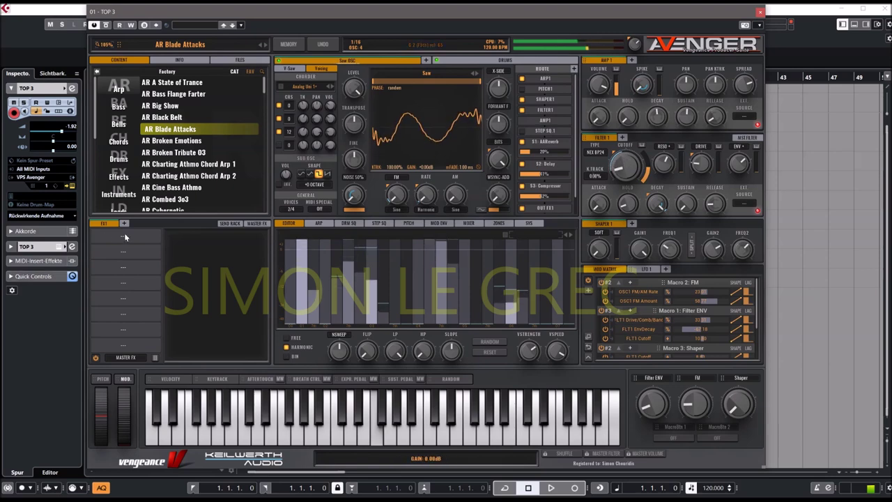
- Add Chorus and Fuzzbox effects to the FX1 chain and raise the Filter 1 cutoff to about 4.5 kHz
click(120, 238)
click(136, 244)
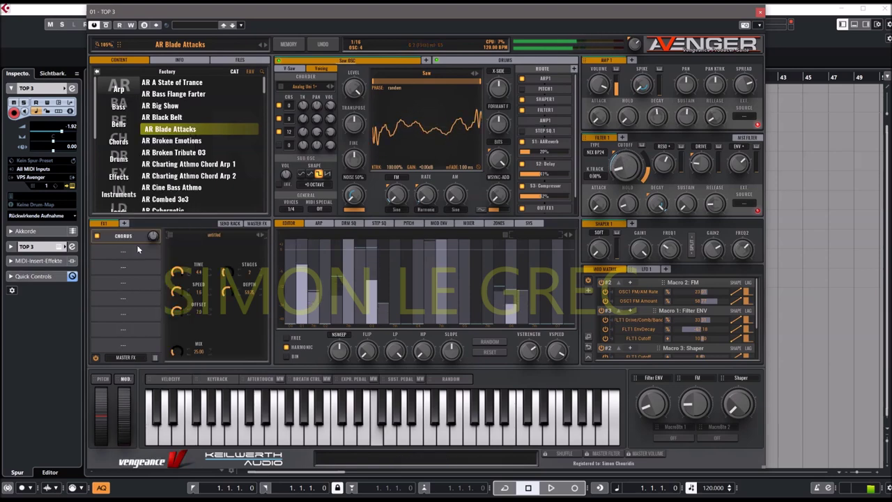
click(117, 258)
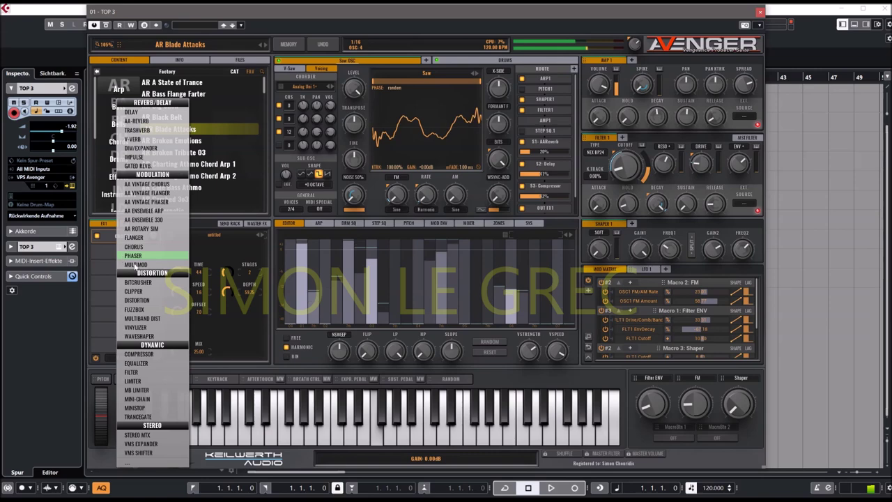
click(140, 309)
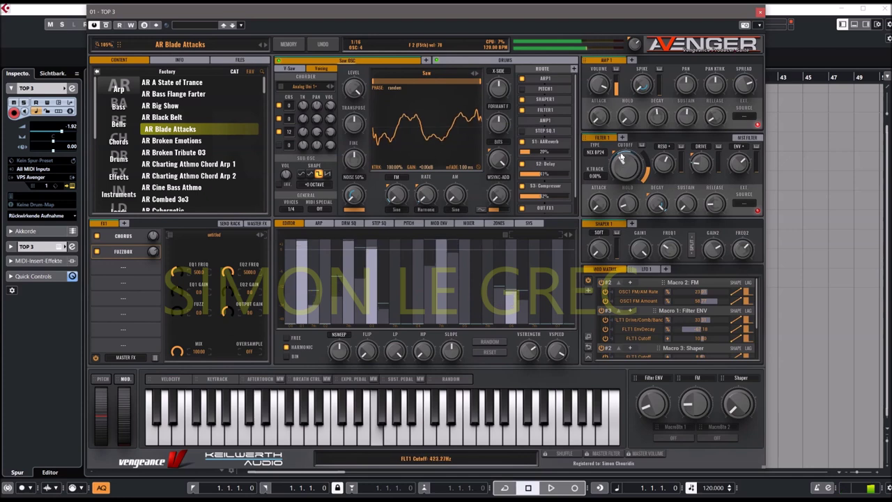
drag(622, 160, 632, 151)
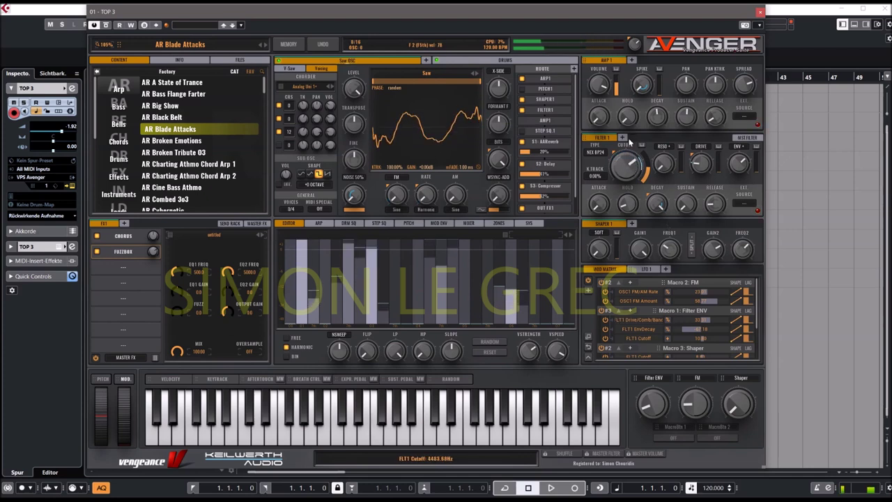
- Load the preset BA Bass Boss from the Bass category
click(119, 106)
click(167, 118)
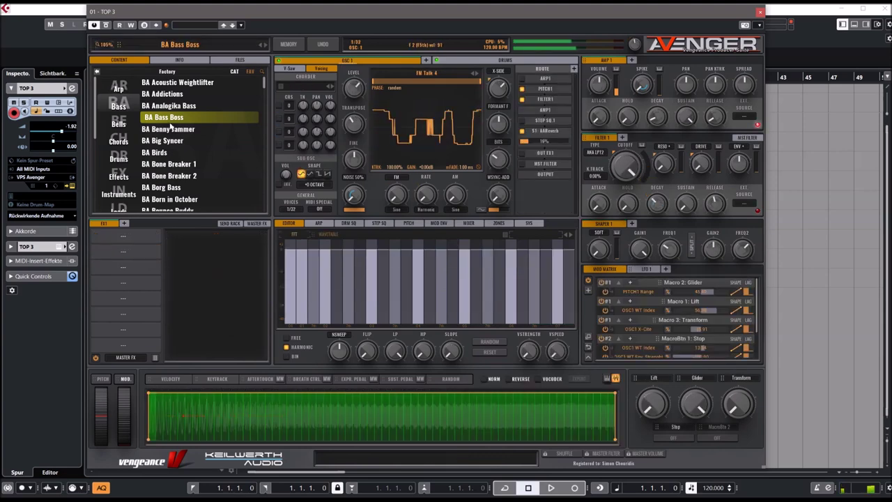
- Switch the OSC 1 chorder of BA Bass Boss to Analog Uni 2 and set the Filter 1 cutoff to about 5.6 kHz
drag(505, 151, 496, 112)
click(328, 86)
click(329, 85)
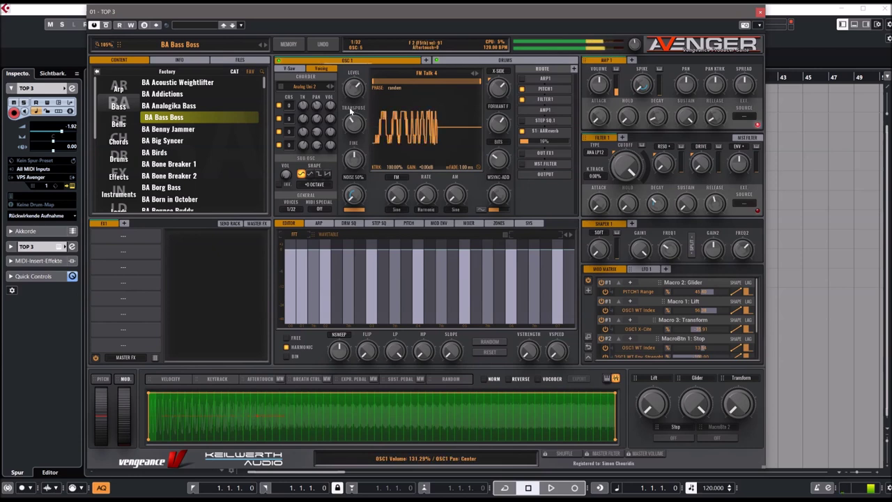
drag(626, 165, 632, 206)
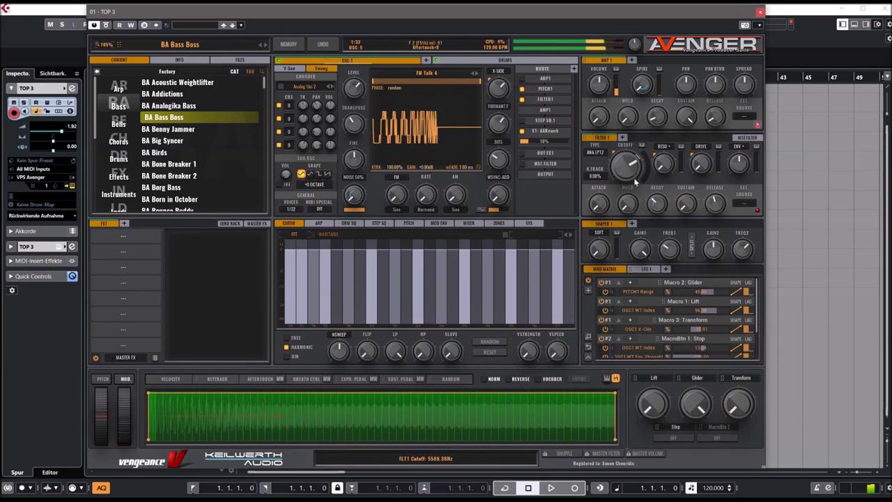
- Load the preset BA Birds, switch its chorder to Fat Lead Snd and open the Filter 1 cutoff fully
click(169, 153)
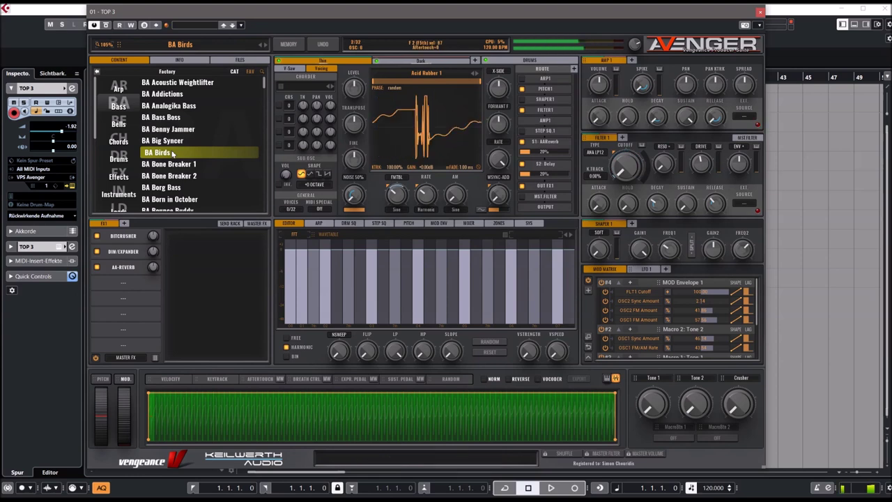
click(332, 86)
click(331, 86)
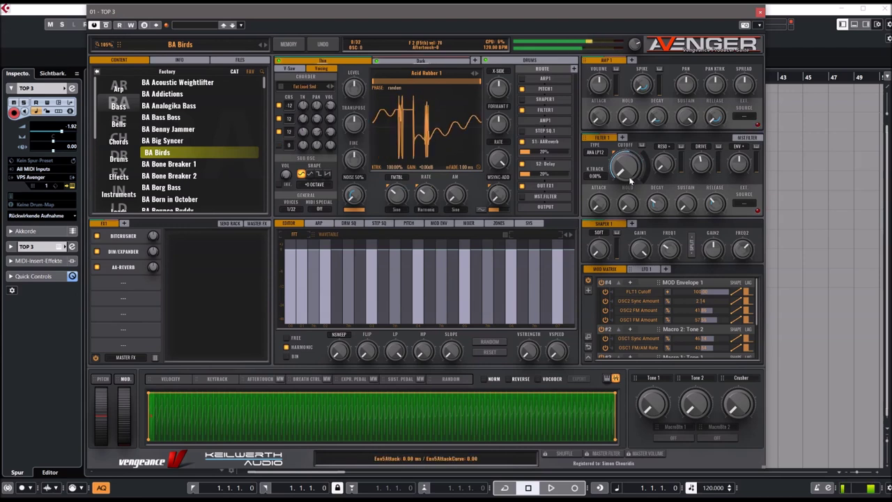
drag(625, 169, 627, 77)
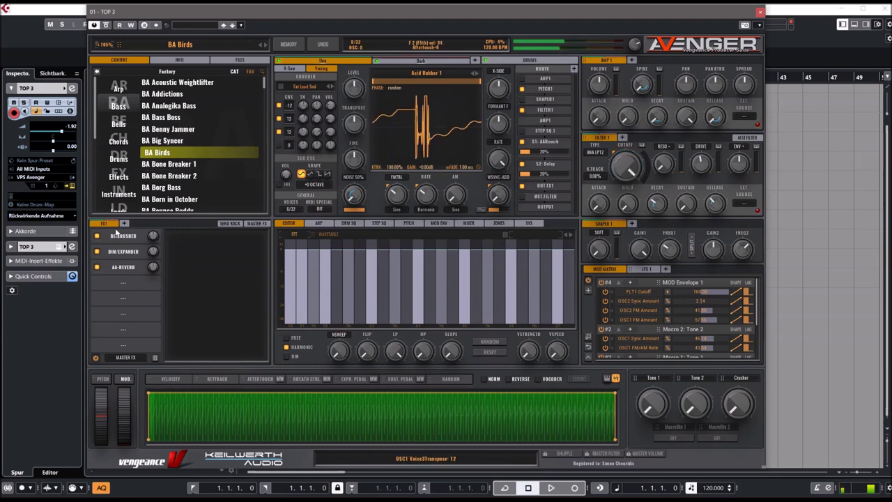
- Audition the bass presets BA Born in October, BA By Popular Demand and BA Deep 5th
scroll(170, 162, down, 2)
click(164, 173)
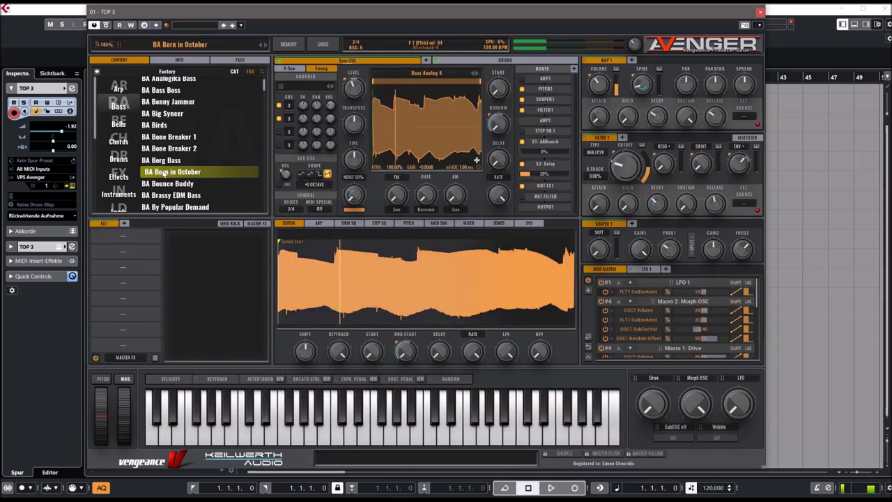
scroll(177, 178, down, 1)
scroll(177, 178, down, 3)
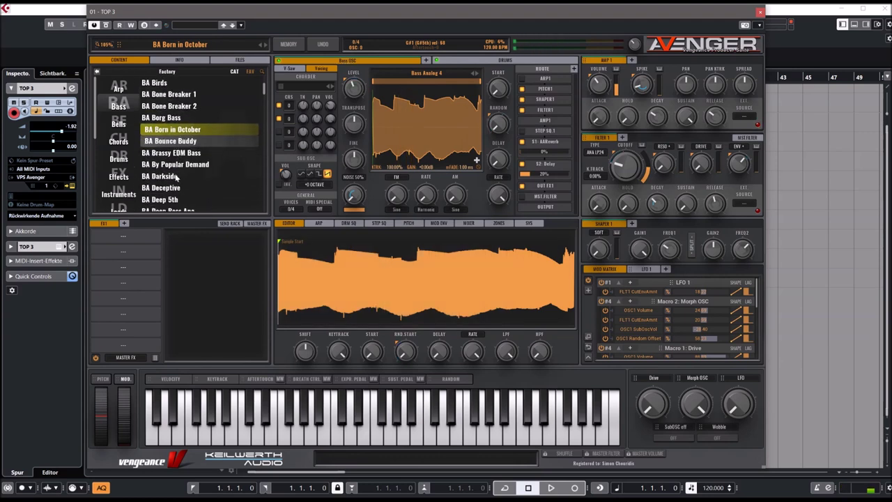
click(170, 161)
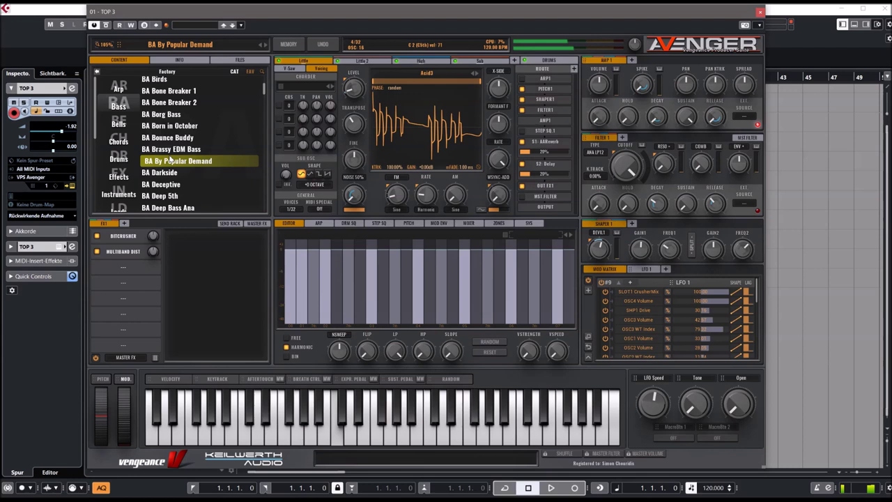
click(165, 197)
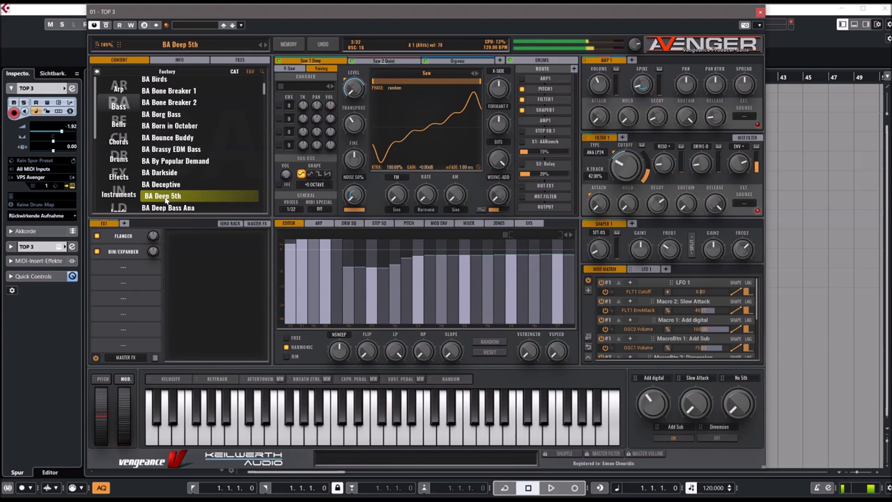
- Audition BL Flex Transformer Arp, BL FM Bells 2 and BL Glockenspiel from the Bells category
click(118, 124)
click(179, 128)
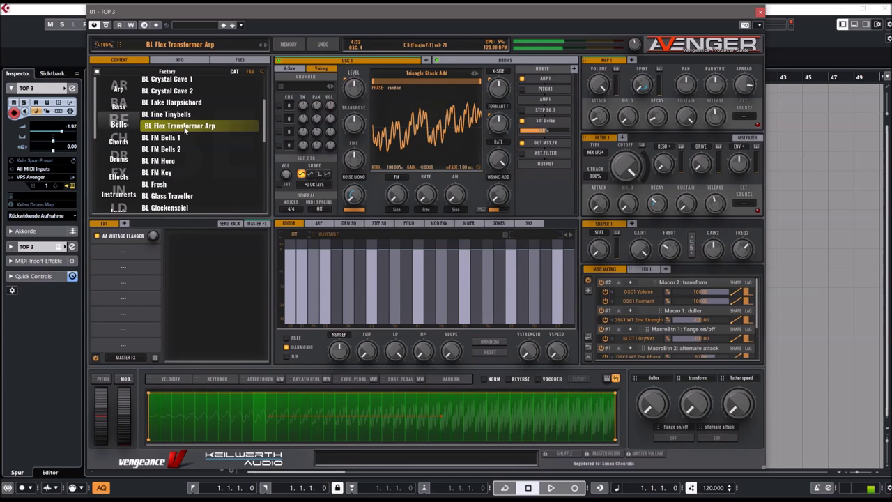
click(149, 148)
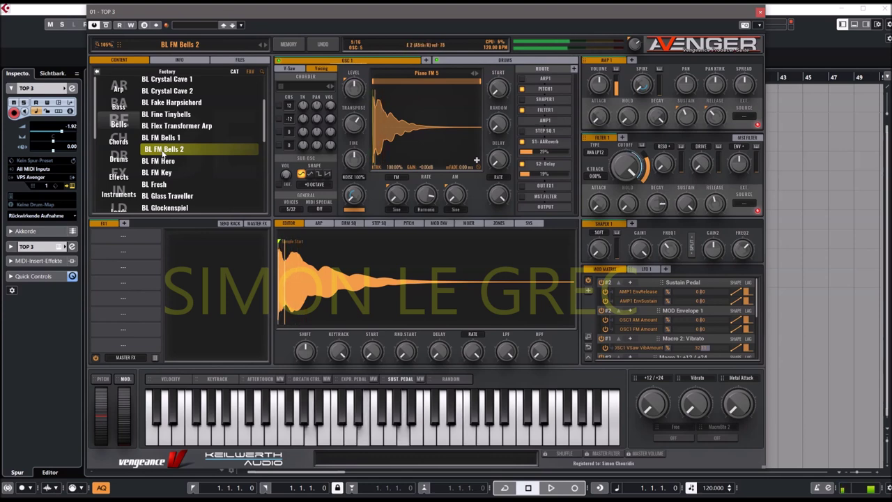
scroll(157, 178, down, 1)
click(152, 199)
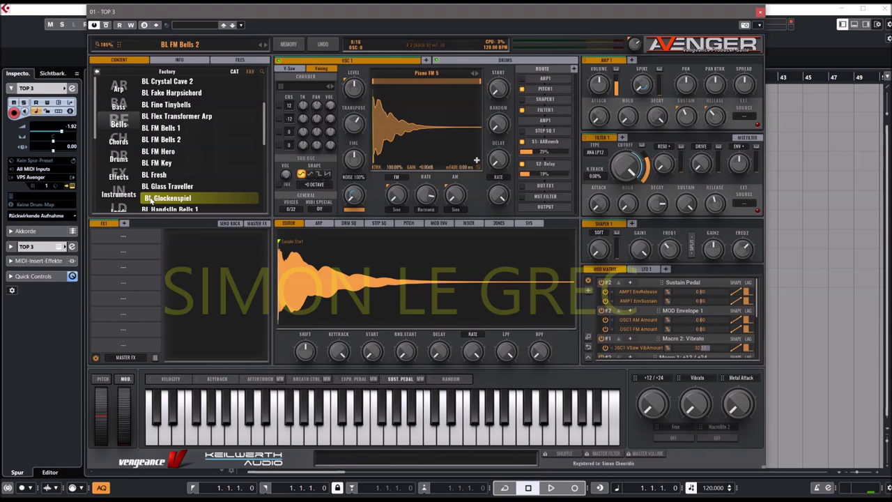
click(167, 200)
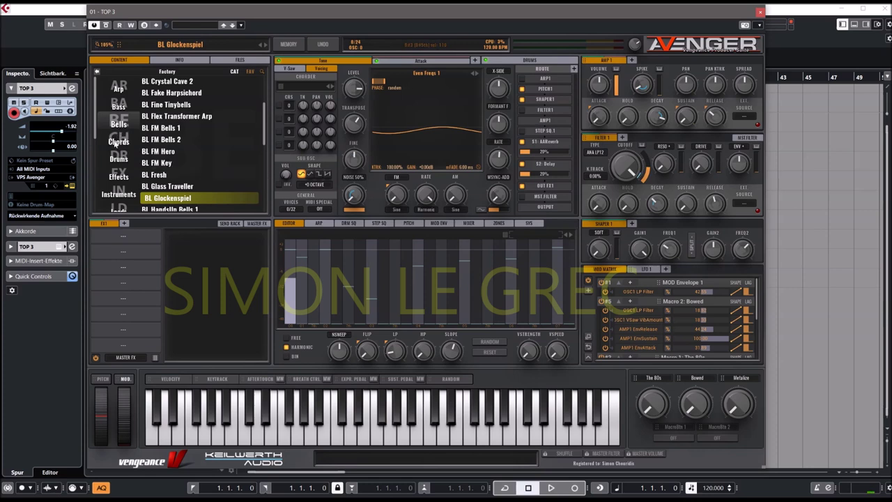
- Load CH Chords 7 from the Chords category and step through its chorder presets from Fat Uni Lead 1 to HS Screech 2
click(119, 142)
click(164, 128)
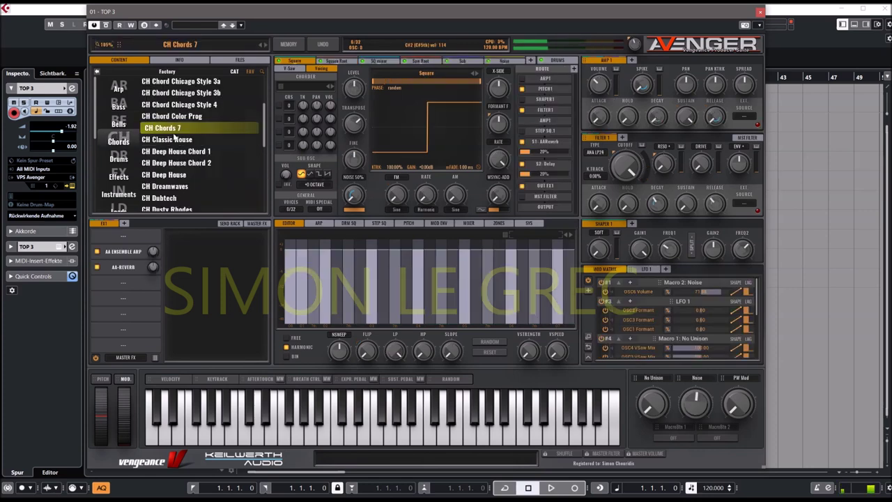
click(331, 85)
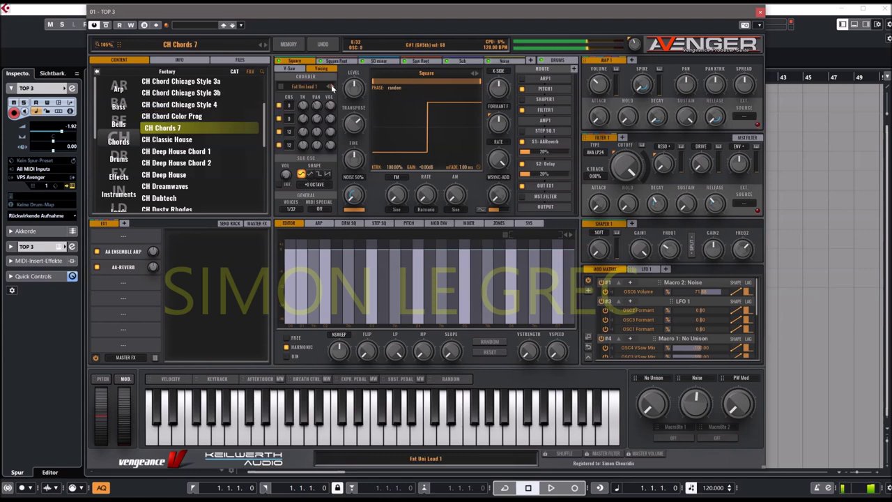
click(331, 85)
click(331, 85)
click(331, 85)
- Set the chorder preset of CH Chords 7 to Int min big 1 and bring up the OSC 1 V-Saw settings
click(307, 86)
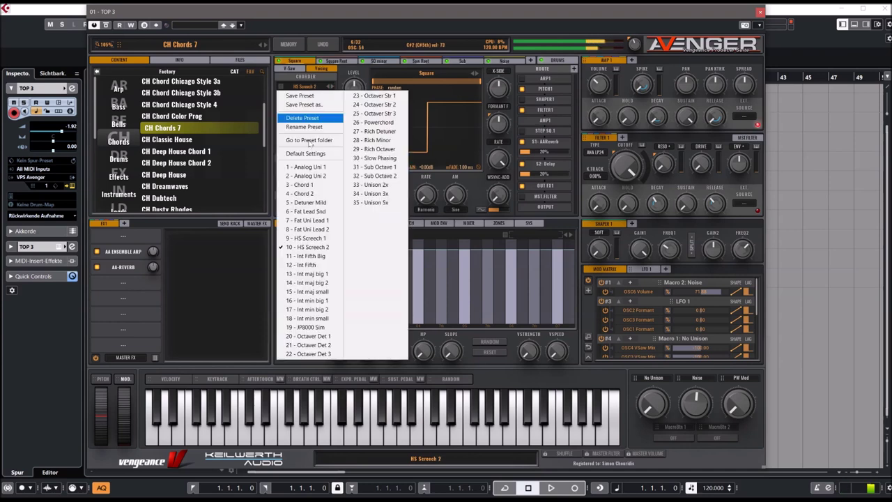
click(307, 301)
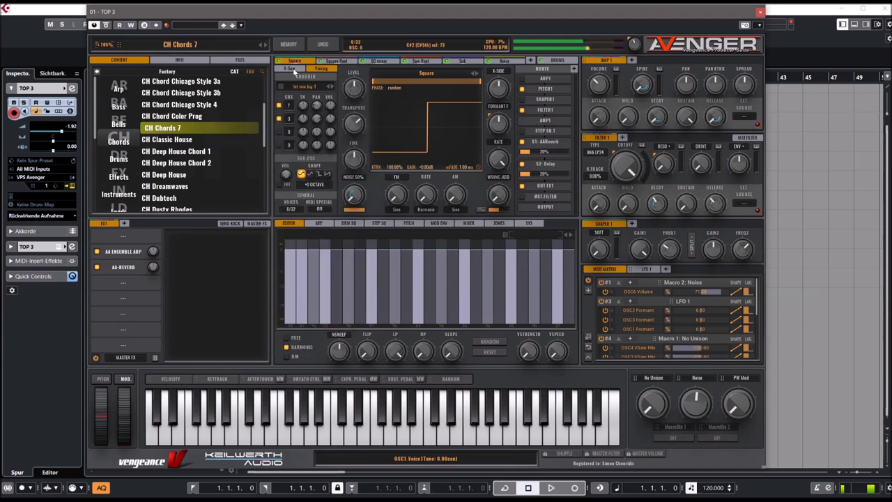
click(295, 69)
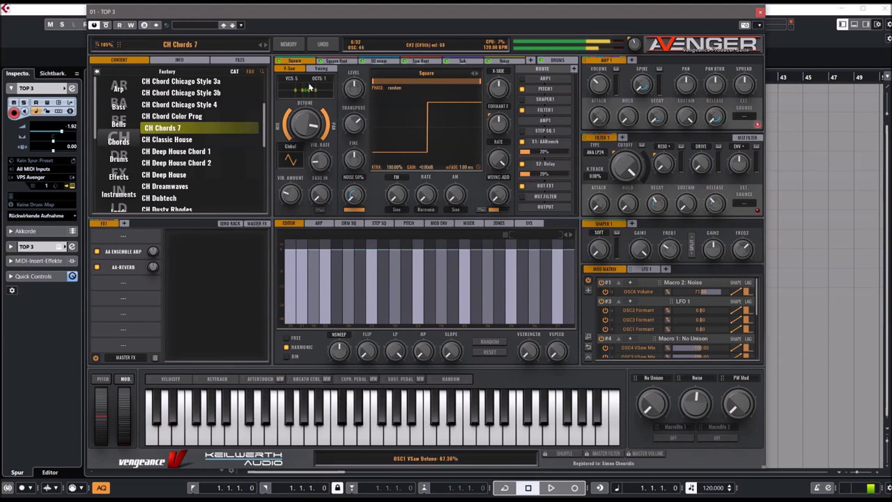
- Load the preset CH Deep House Chord 1 and raise its Filter 1 cutoff and OSC 1 FM amount
click(178, 151)
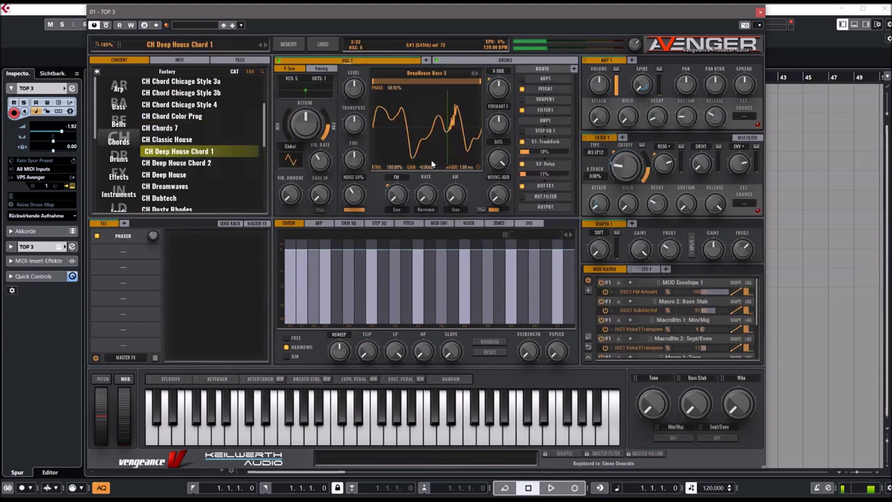
drag(624, 168, 628, 142)
mouse_move(397, 196)
mouse_down()
mouse_move(398, 167)
mouse_move(397, 187)
mouse_up()
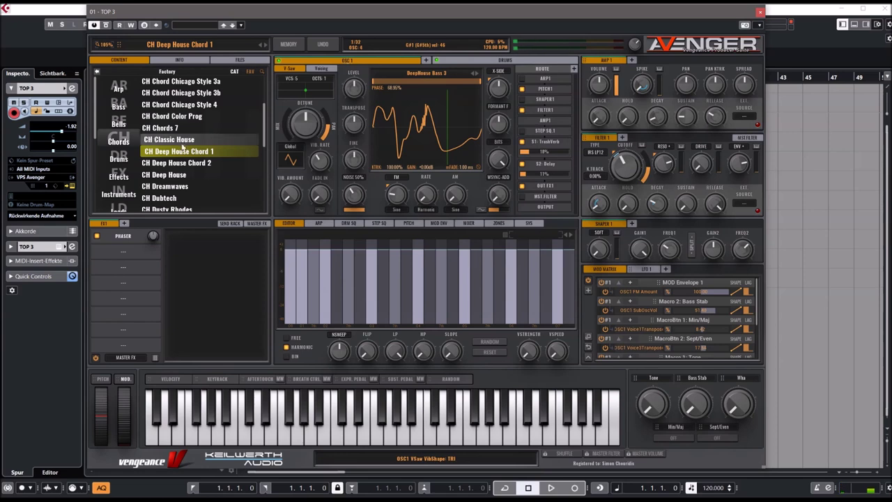
- Load CH Deep House, adjust Filter 1 with a cutoff of about 5.6 kHz and add AA Ensemble ARP to the FX1 chain
click(163, 175)
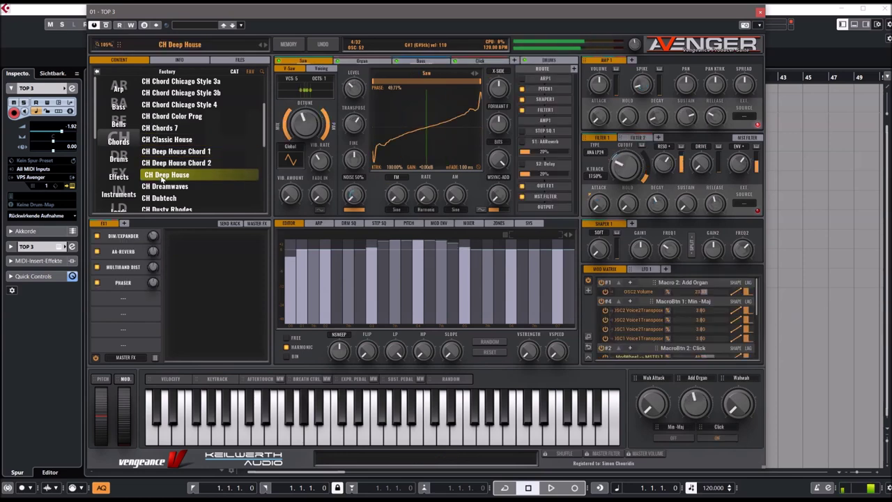
drag(625, 143, 626, 129)
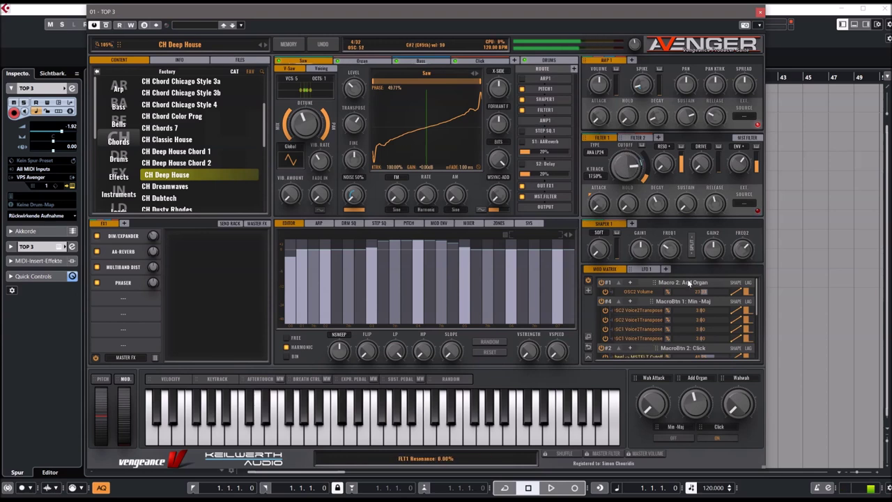
mouse_move(667, 166)
mouse_down()
mouse_move(683, 185)
mouse_move(681, 163)
mouse_up()
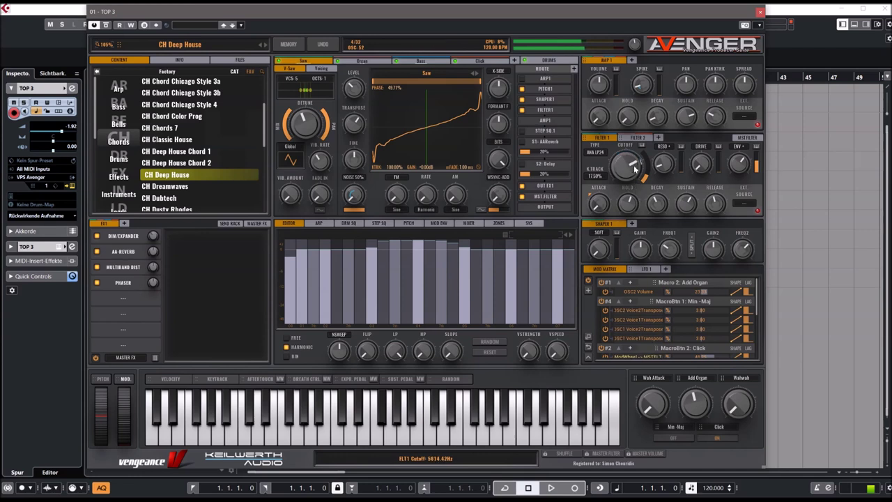
click(124, 309)
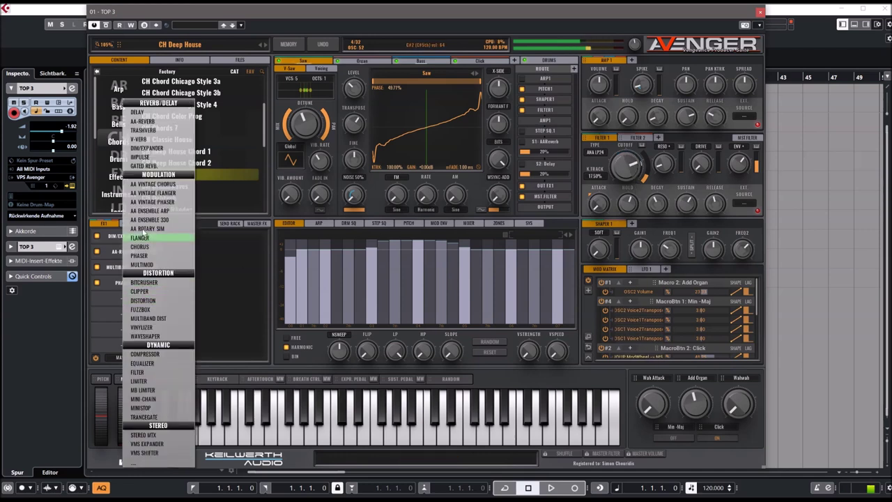
click(147, 210)
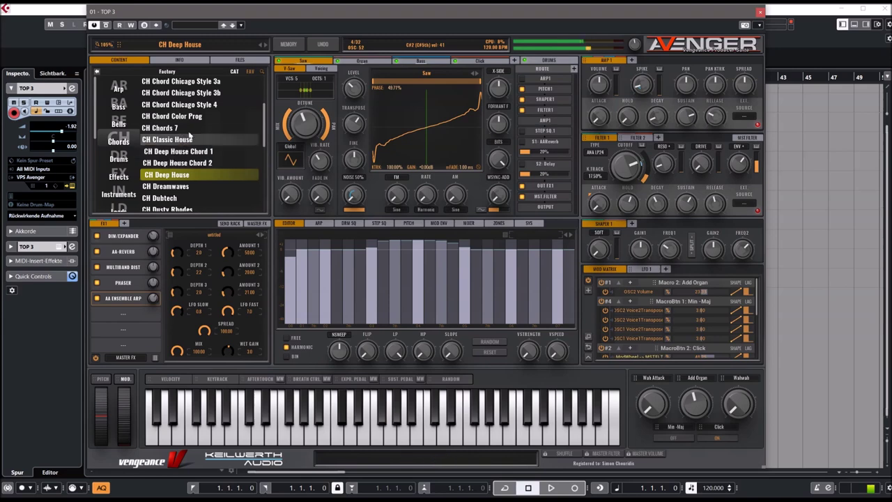
- Audition the presets DL Goblin Move and DL Scratching Groove from the Drums category
click(118, 159)
click(165, 154)
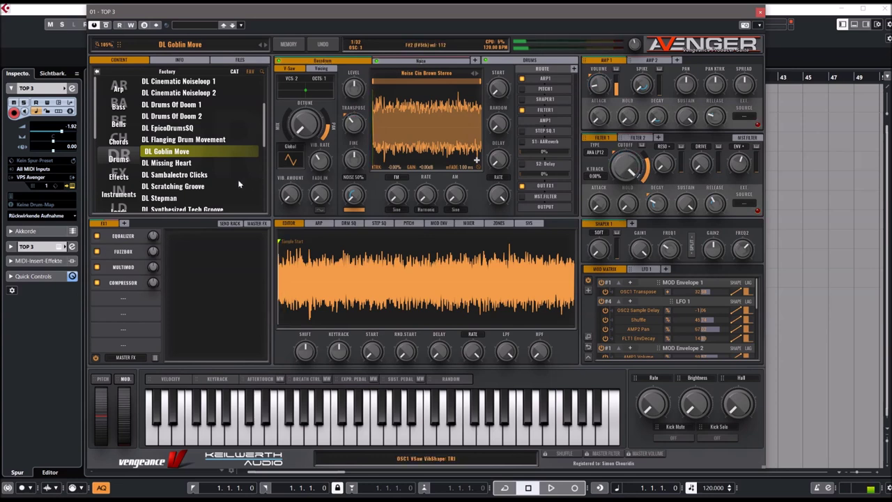
click(179, 188)
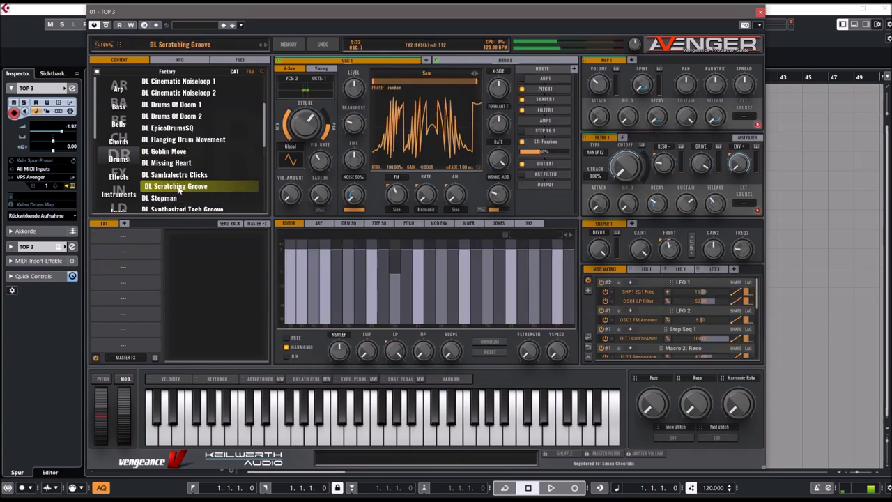
- Audition LD Burning, LD Clubshaker and LD Dancefloor Energizers from the Leads category
scroll(97, 162, down, 3)
scroll(96, 162, down, 2)
click(119, 107)
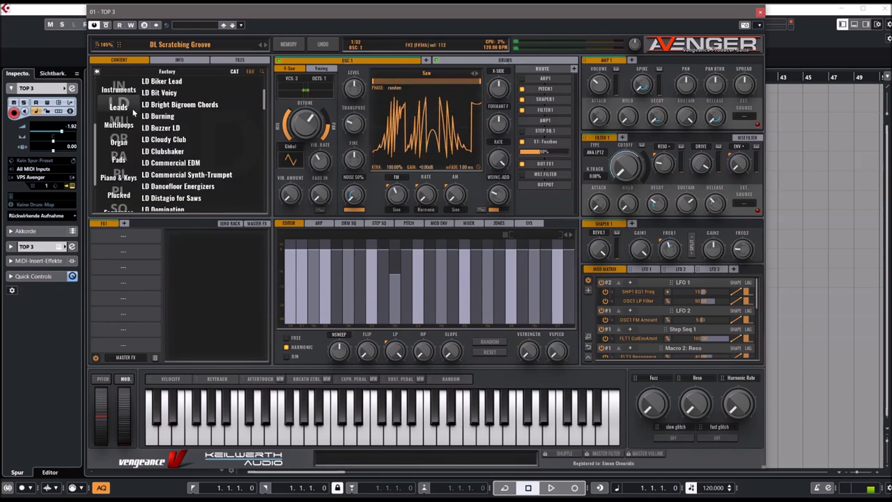
click(177, 116)
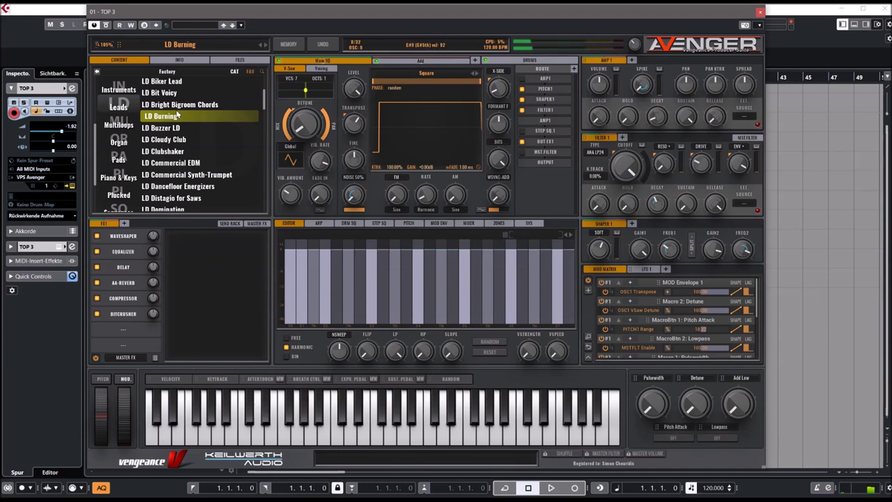
click(166, 152)
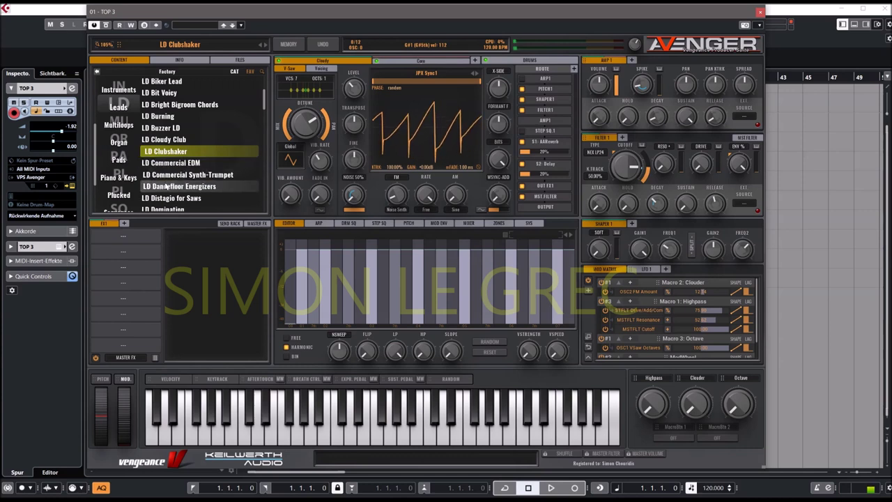
click(167, 186)
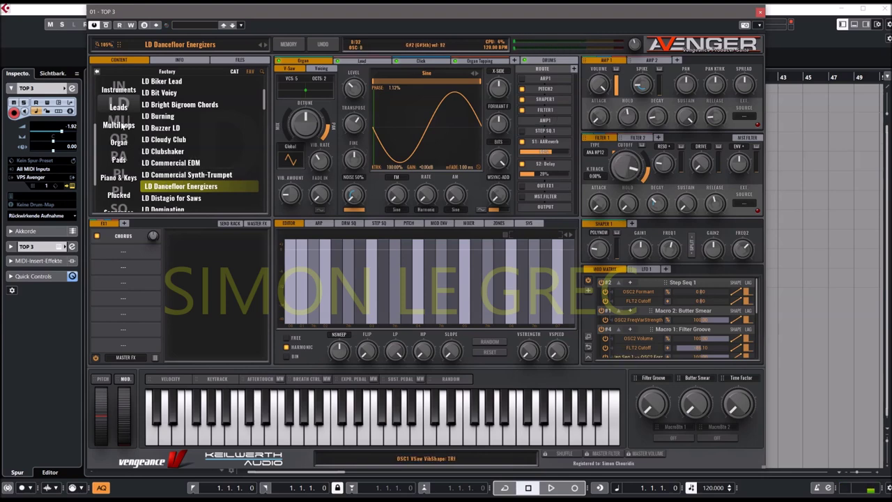
- Audition MU Electric Doobie Woobie and MU Steel Guitar 2 from the Multiloops category
click(119, 125)
click(157, 129)
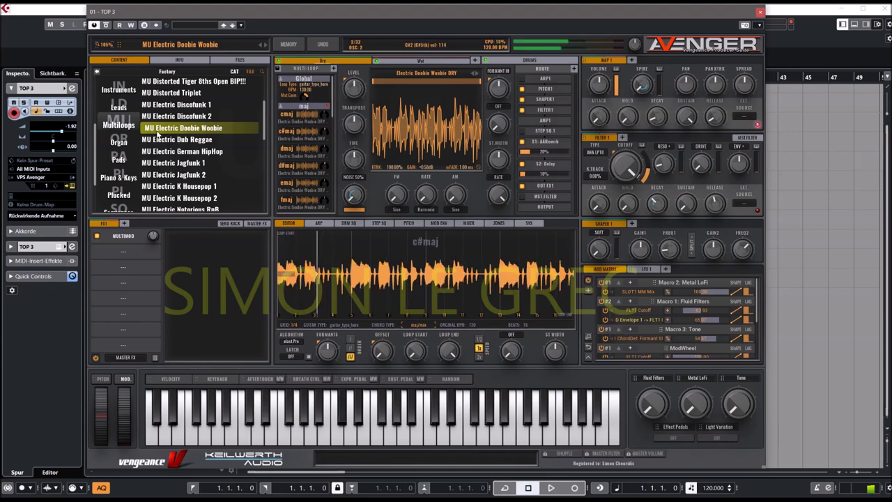
drag(264, 132, 263, 199)
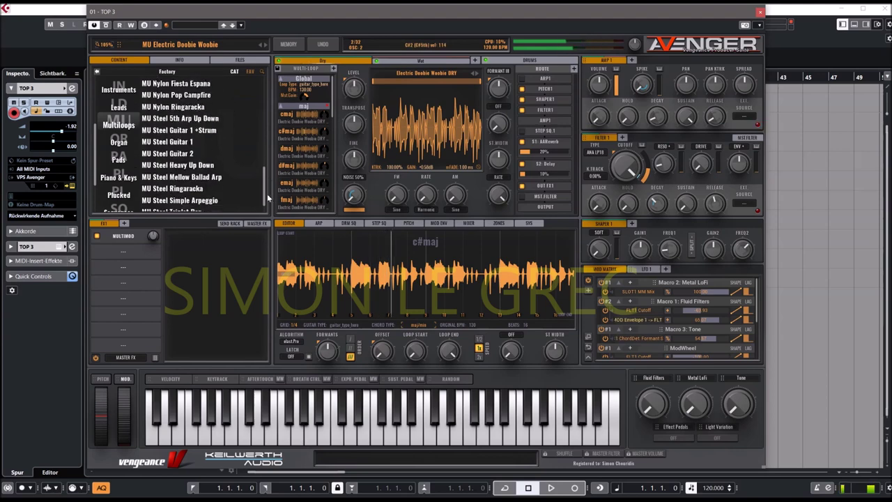
click(164, 154)
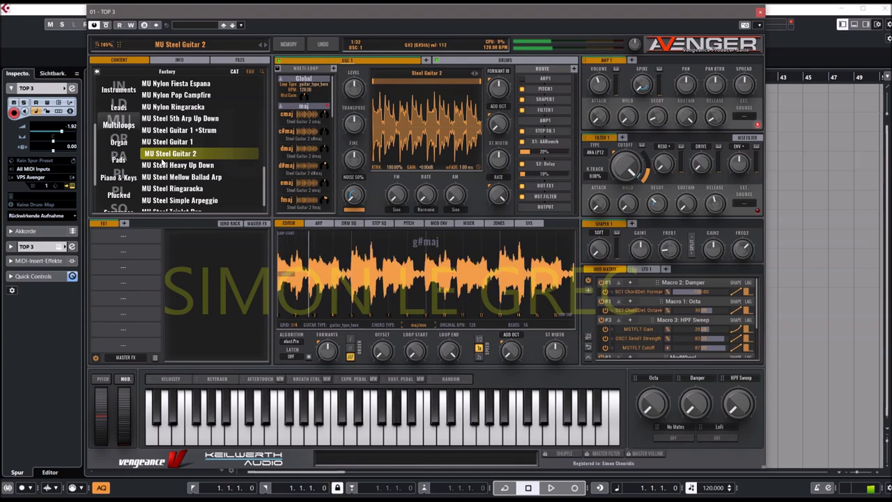
- Load the preset PN Milky Way from the Piano & Keys category
click(118, 177)
click(164, 159)
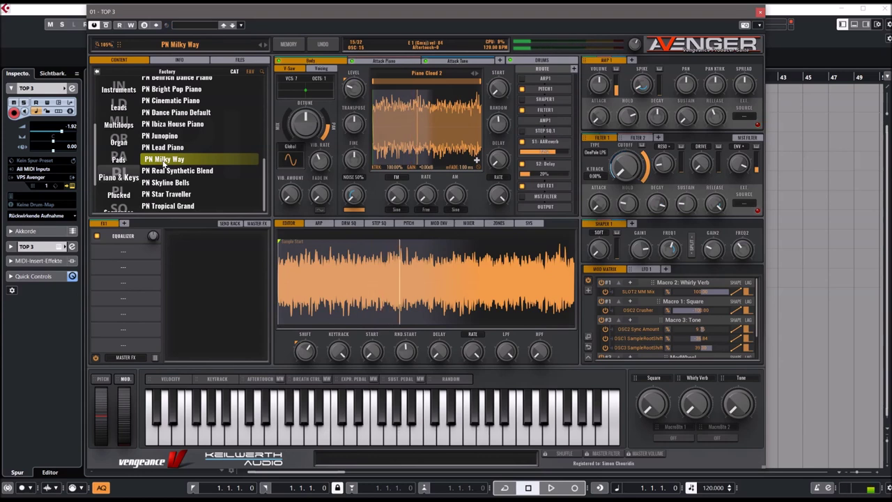
- Audition the preset PD Flowstone Cave from the Pads category and close the TOP 3 instrument
click(118, 159)
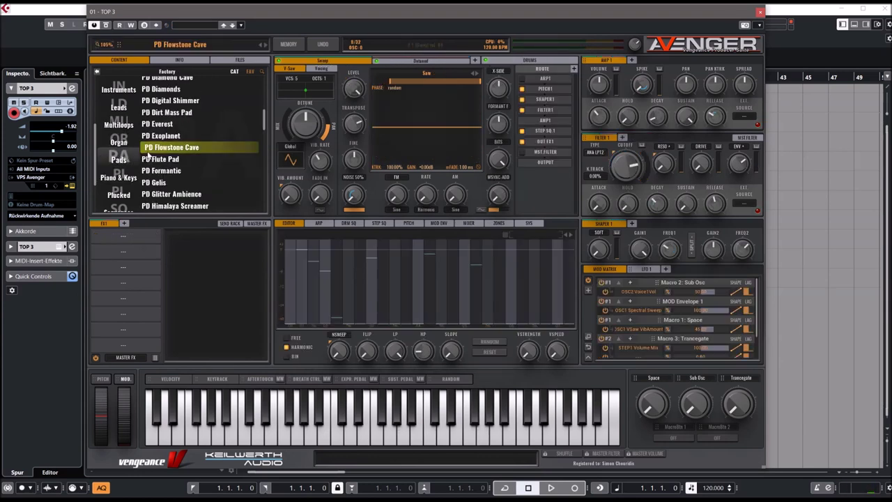
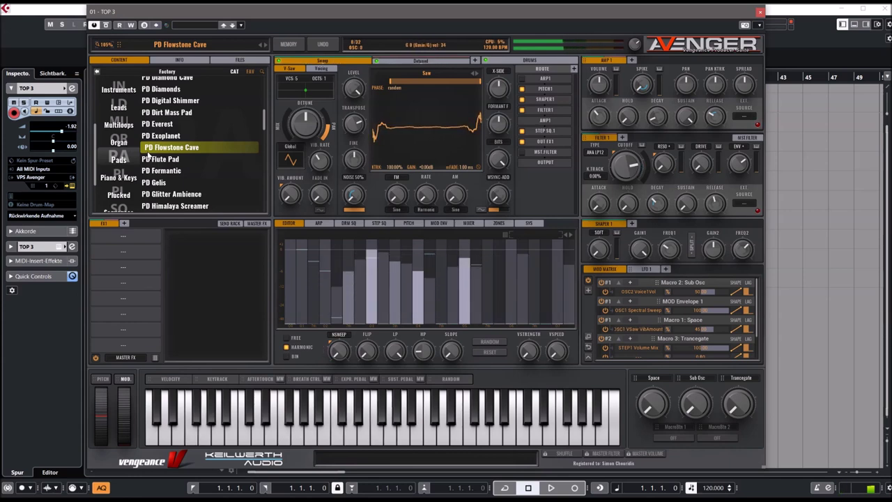
click(760, 12)
- Open the Nexus instrument of the TOP 2 track and load the preset 5th Power from the Arpeggio category
click(224, 127)
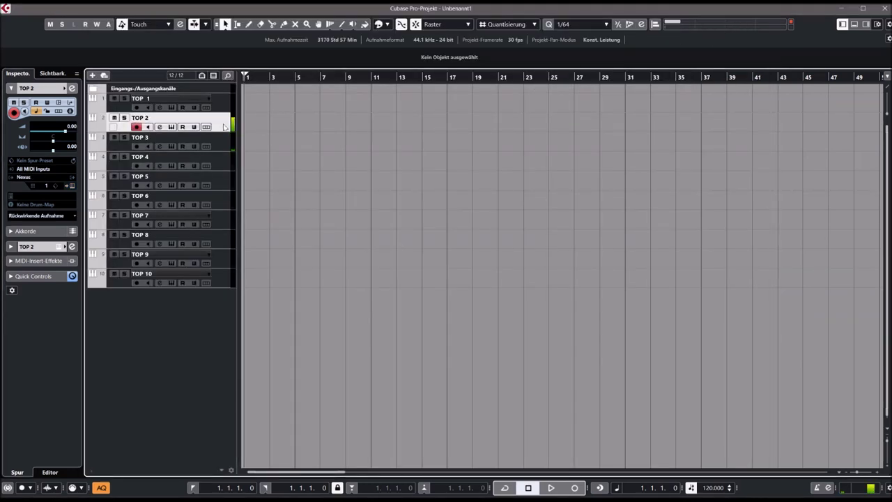
click(72, 186)
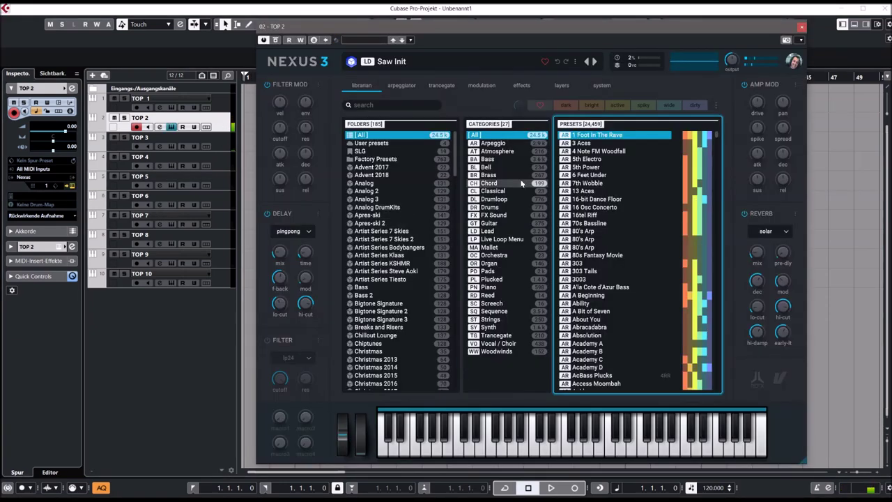
click(486, 145)
click(586, 168)
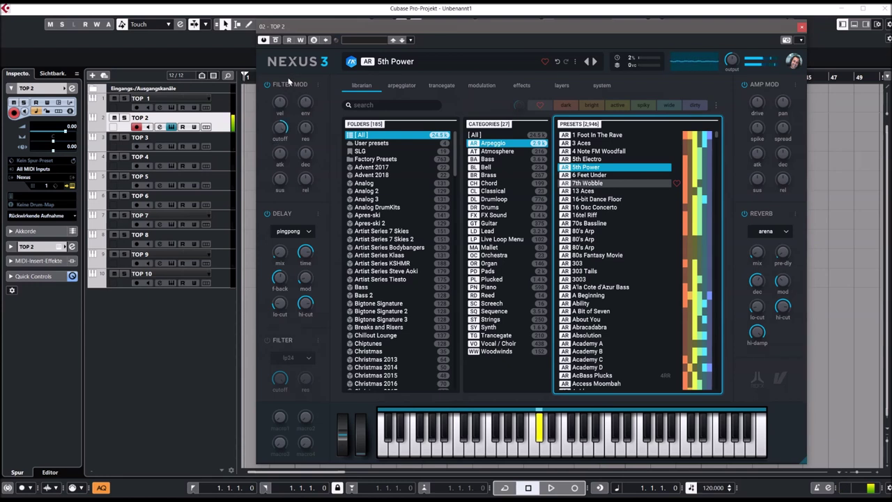
mouse_move(279, 249)
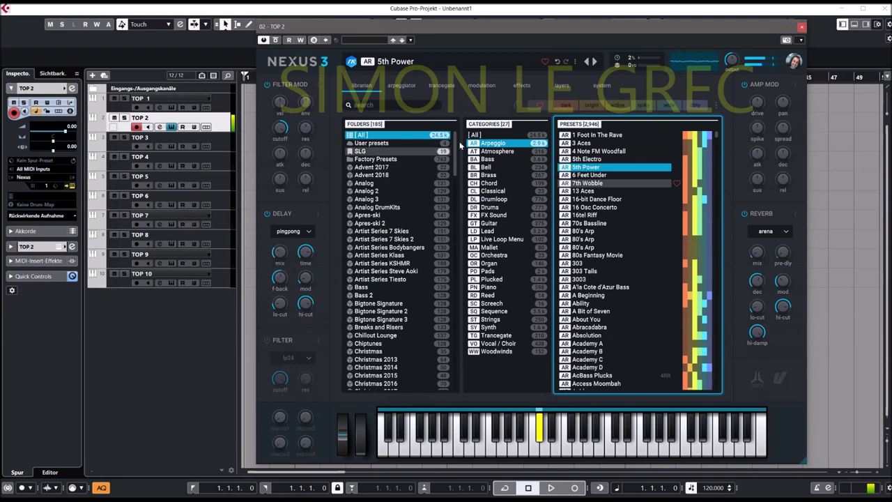
- Enable insert effects 1 and 2 for 5th Power, keeping chorus in the first and choosing distortion for the second
click(561, 85)
click(519, 85)
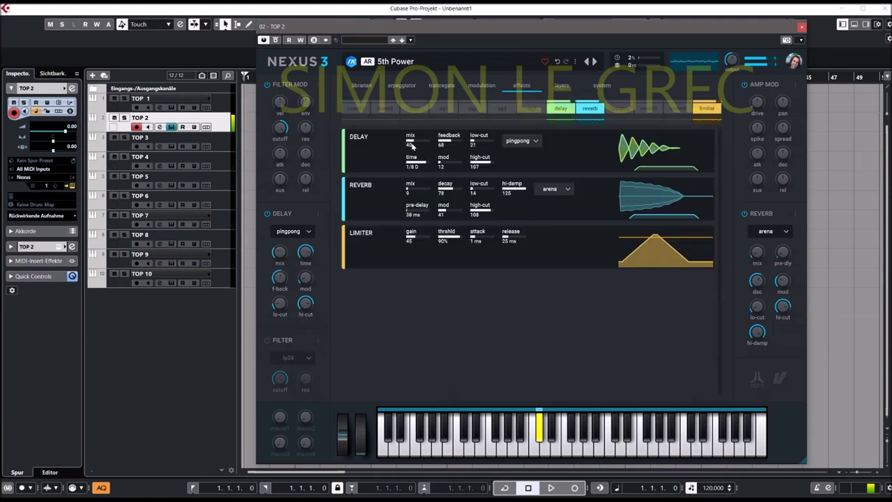
click(358, 109)
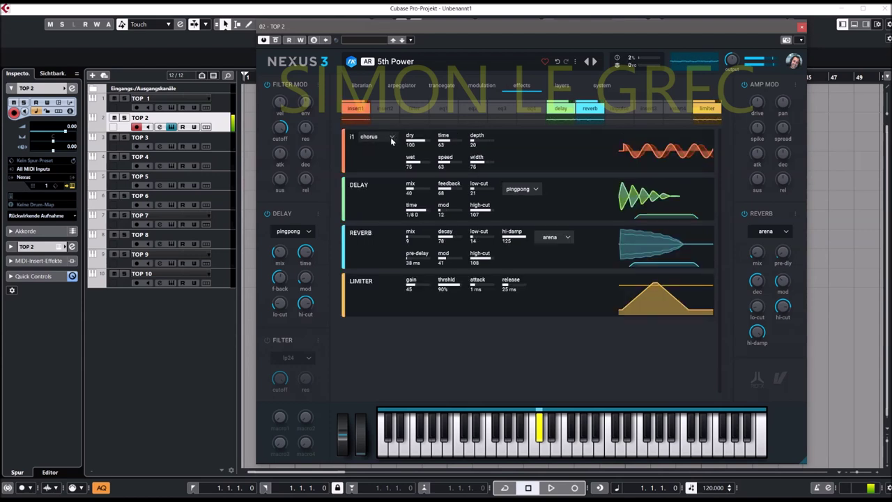
click(387, 109)
click(392, 184)
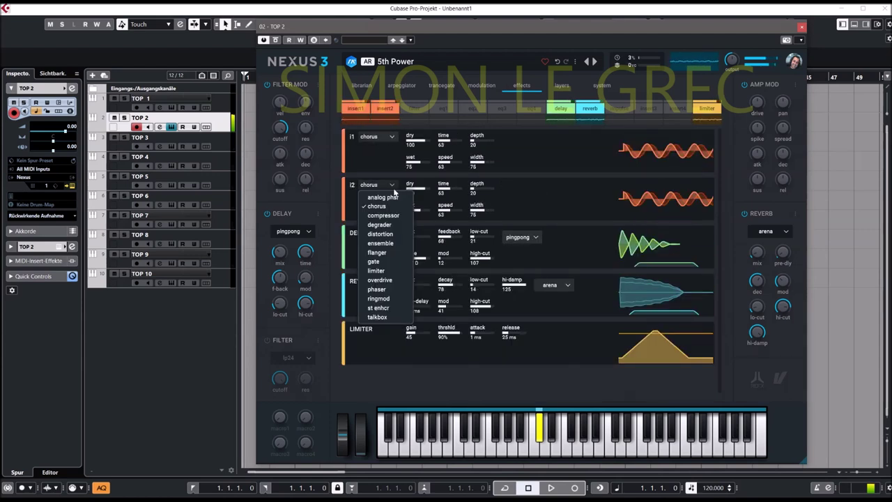
click(382, 233)
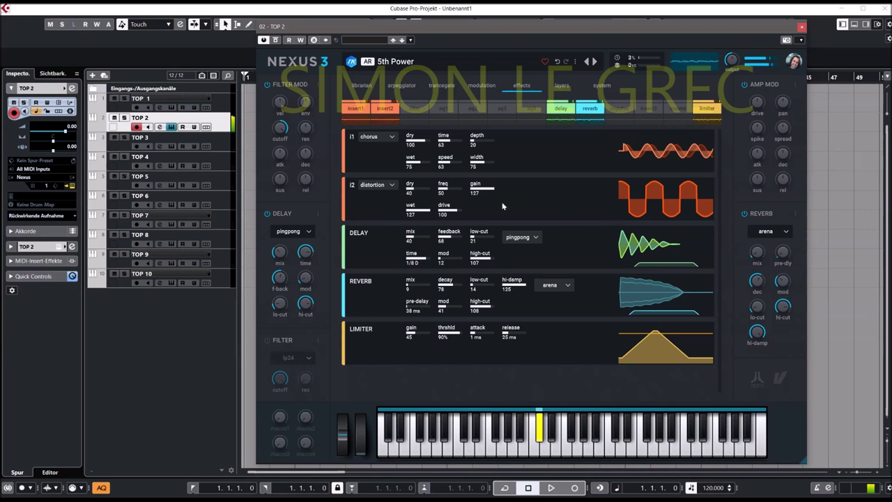
- Return to the preset library and audition two 80's Arp presets, 3003, Abracadabra and A Crazy Girl from the Arpeggio category
click(362, 85)
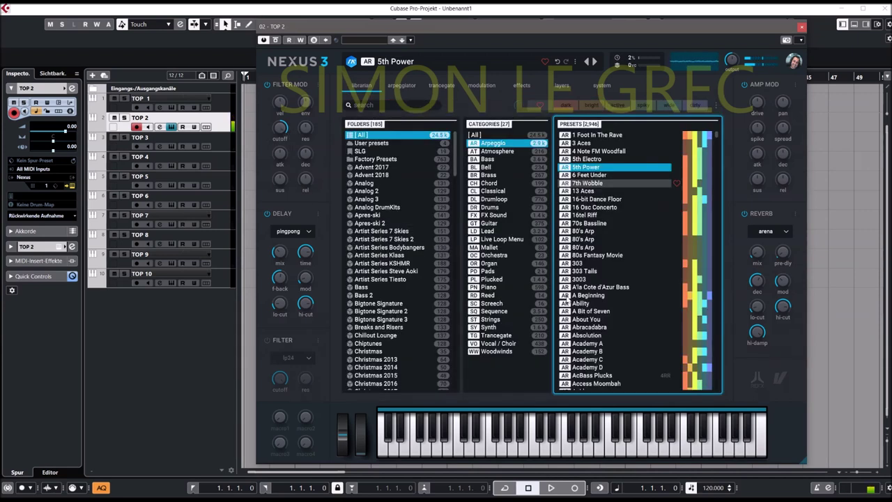
click(578, 233)
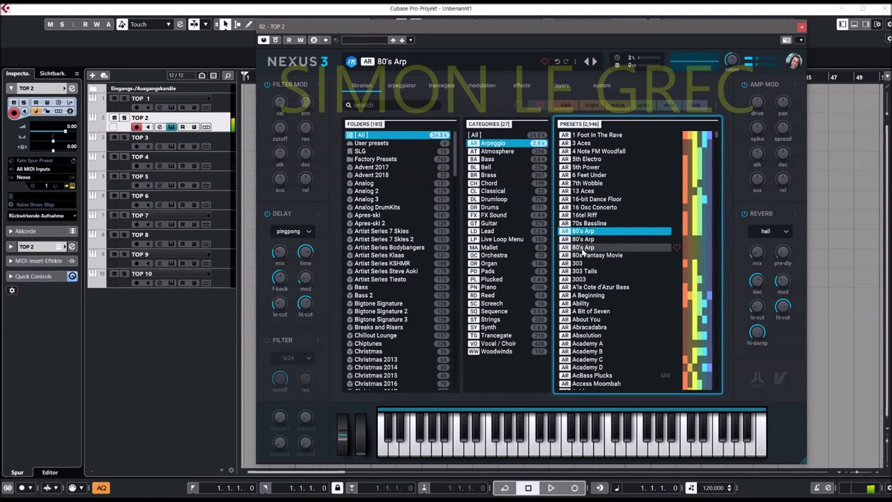
click(582, 249)
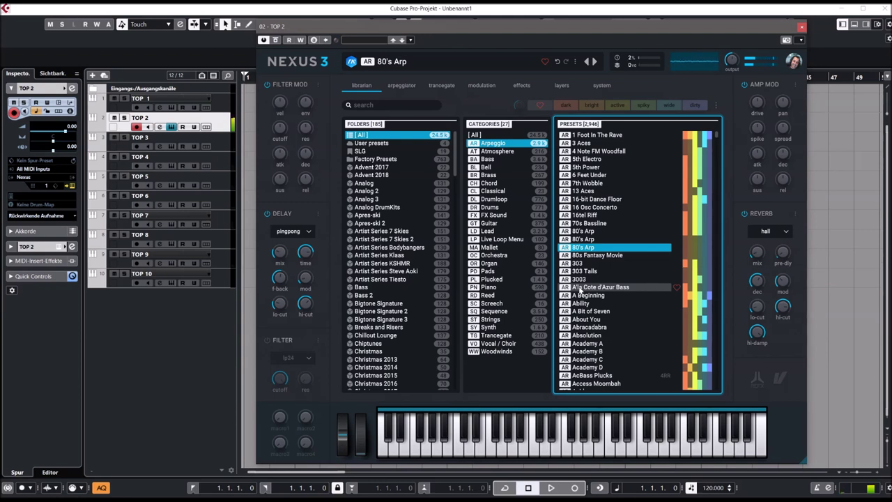
click(579, 280)
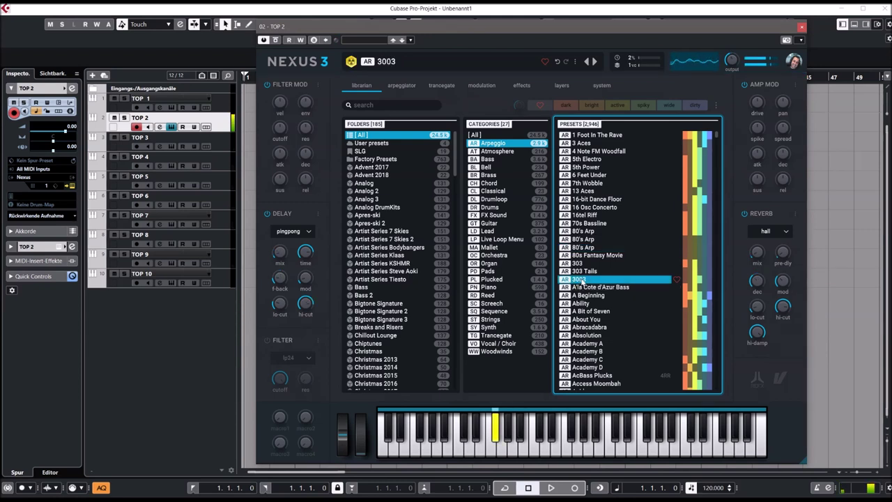
click(579, 327)
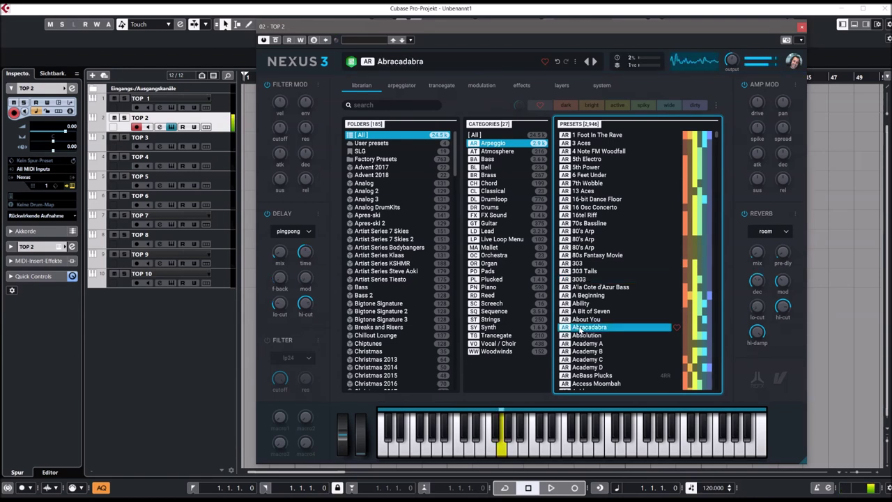
scroll(579, 331, down, 10)
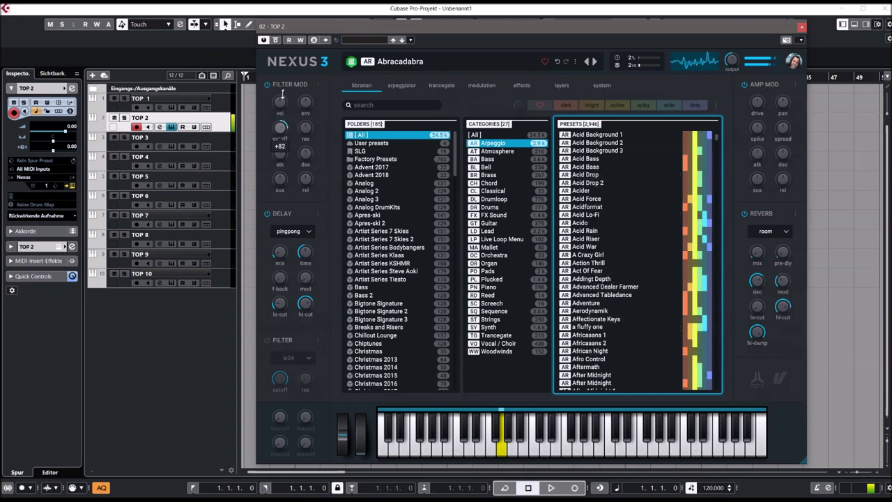
click(583, 256)
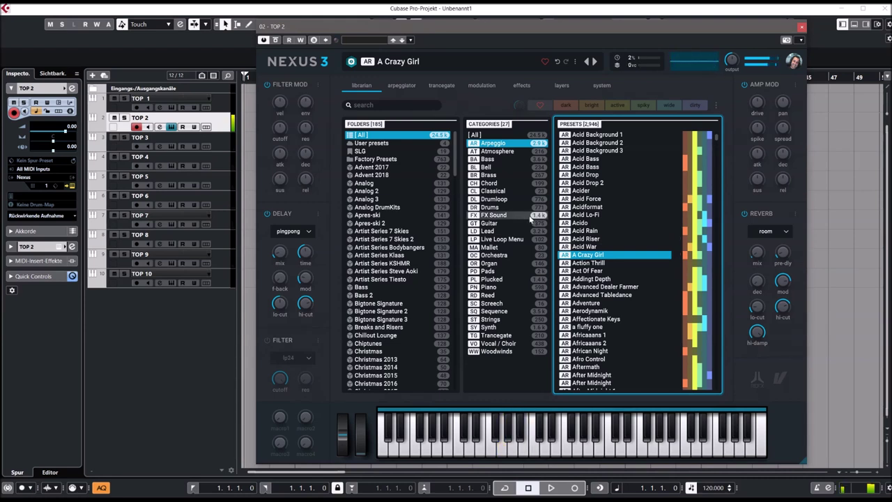
- Audition 5th Punch, 20MS, 90's Dance Bass, 106 Bass, 808 Bass 2 and 808 Boom 2 from the Bass category
click(488, 159)
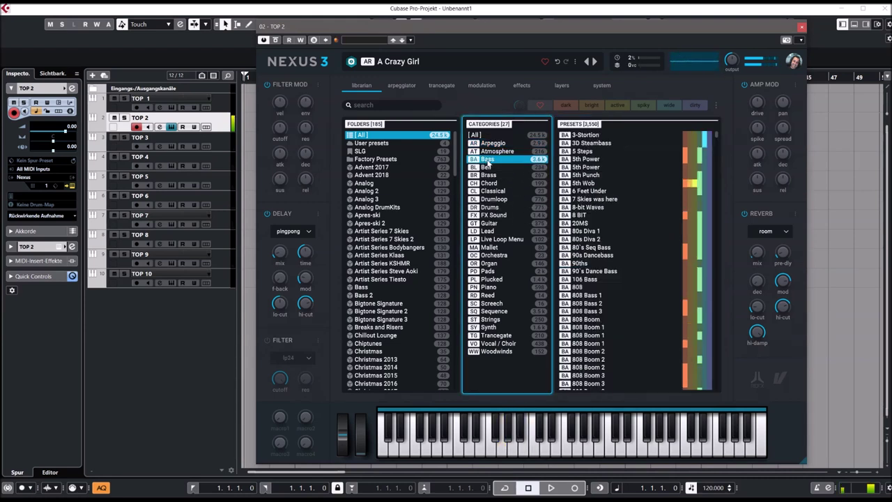
click(603, 176)
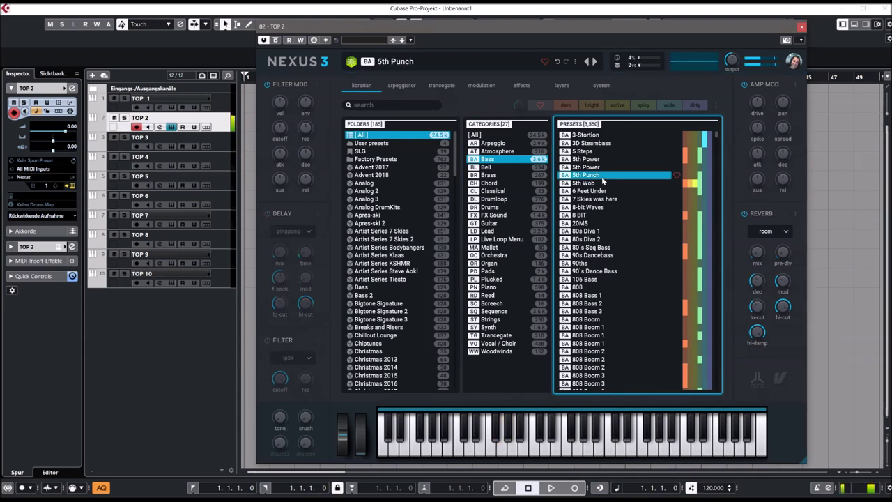
click(582, 224)
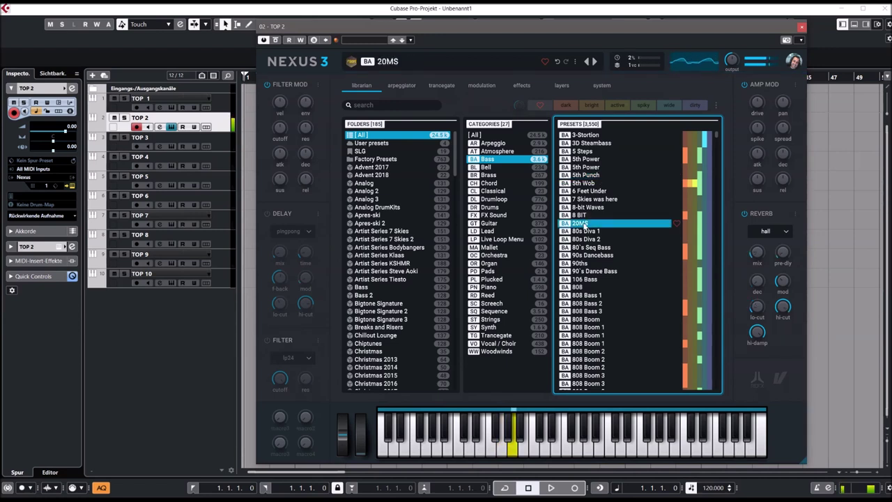
click(585, 272)
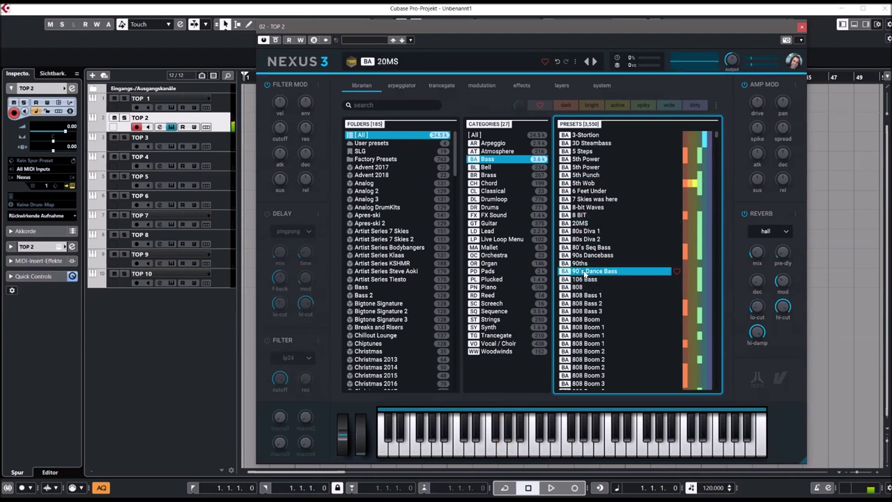
click(582, 279)
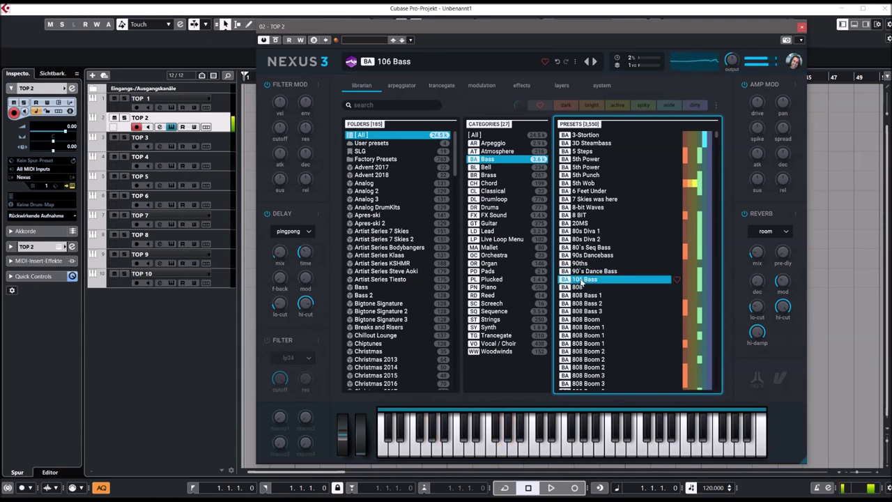
click(582, 305)
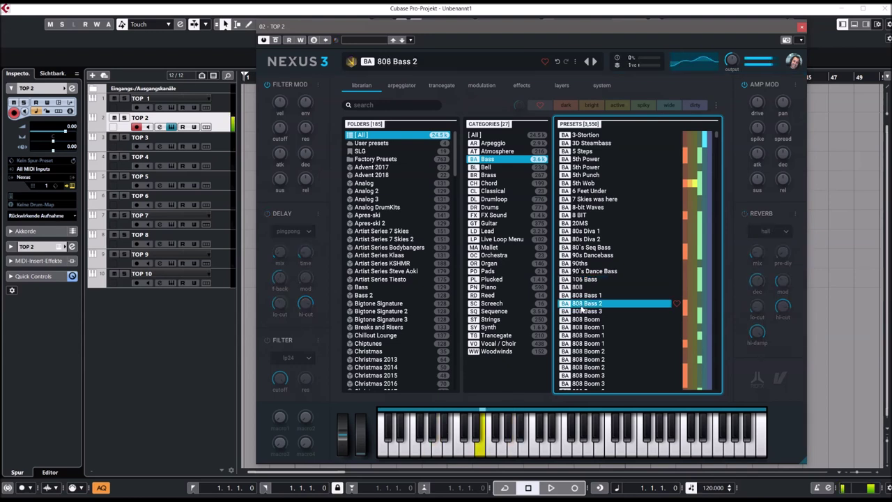
scroll(583, 306, down, 4)
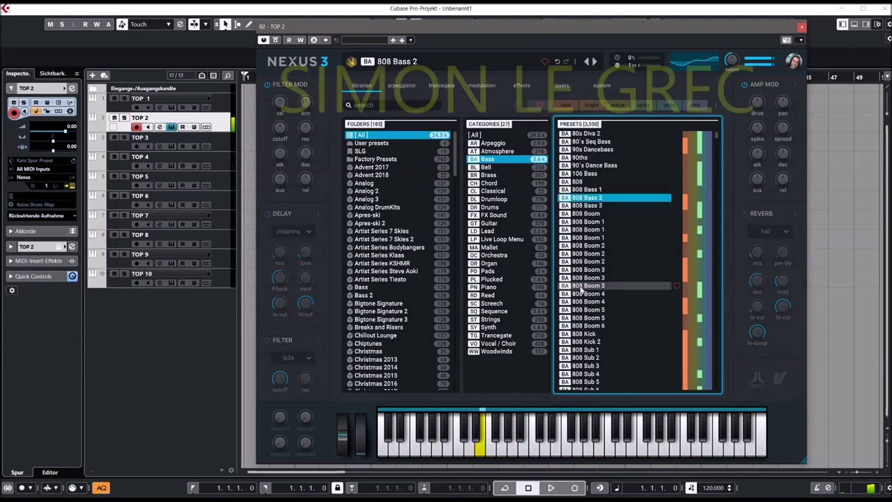
click(582, 262)
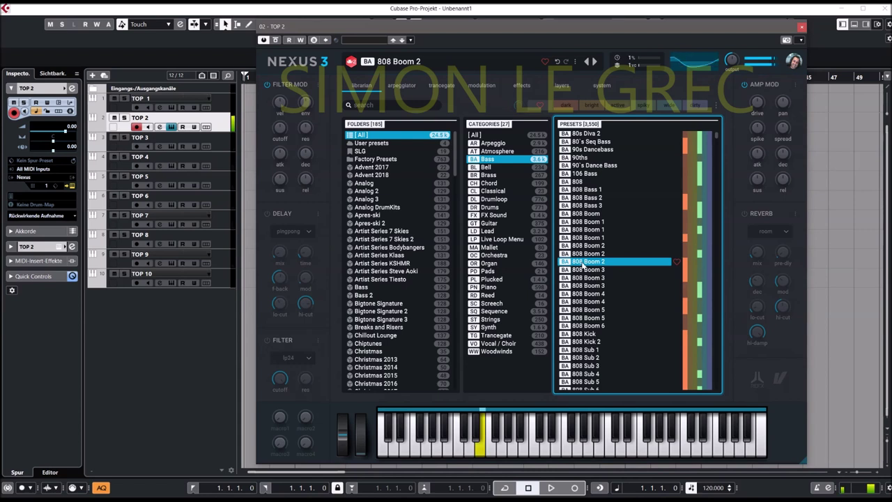
scroll(589, 276, down, 5)
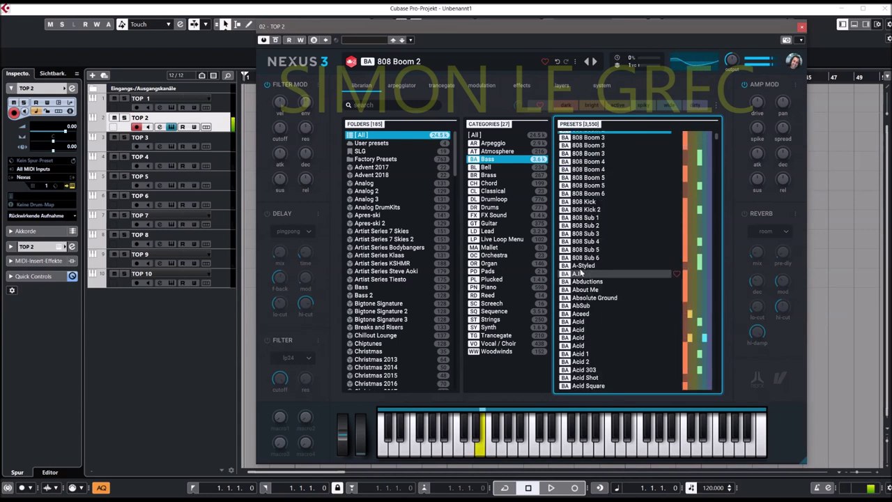
- Audition Analog Brass 1 from the Brass category, plus Asian Restaurant and Bad Luck from the Chord category
click(488, 175)
click(591, 183)
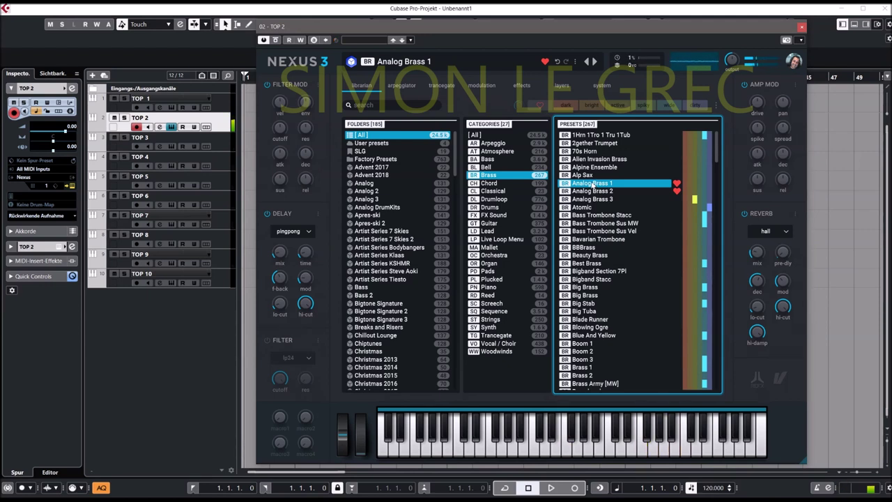
click(497, 185)
click(568, 198)
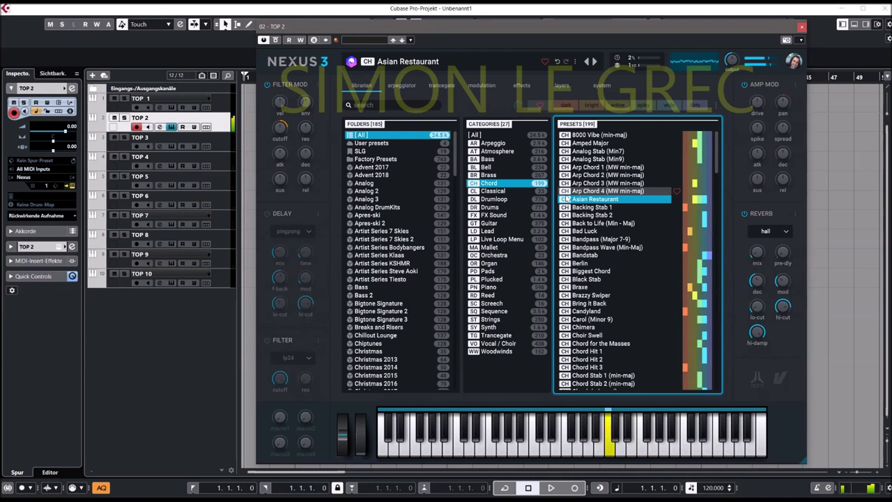
click(581, 232)
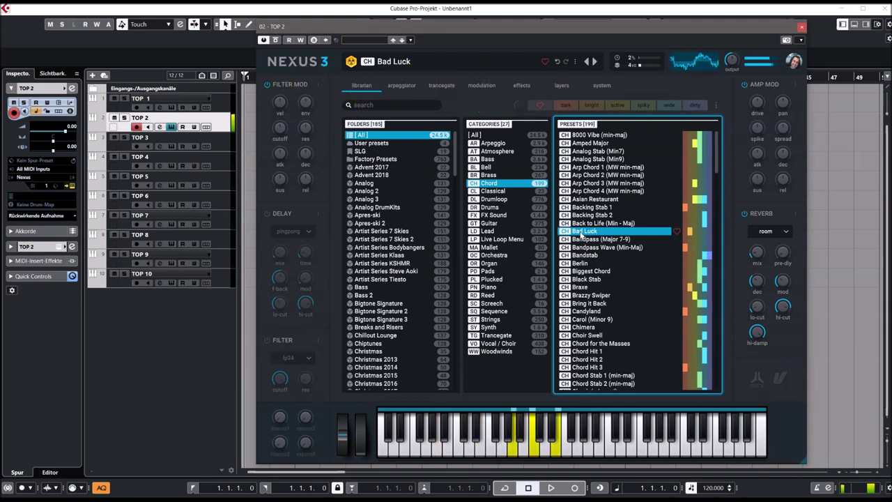
- Load the Chord preset Bandpass Wave (Min-Maj) and raise its Filter Mod cutoff
click(579, 248)
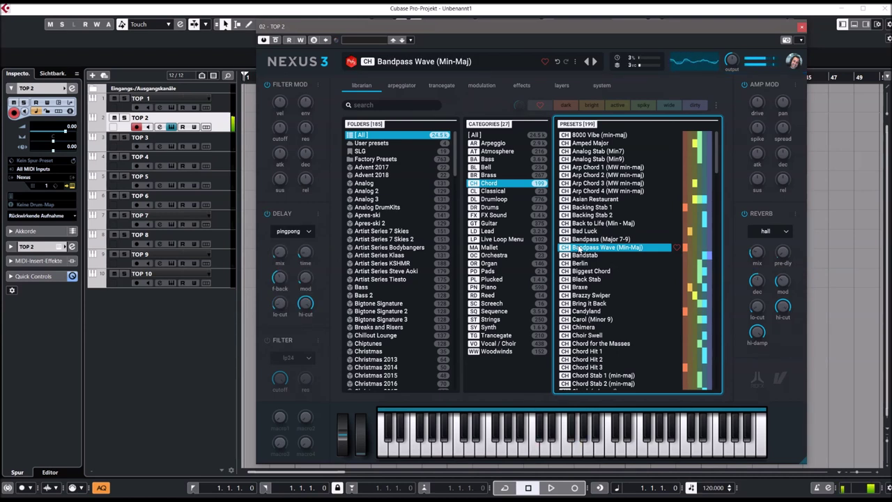
mouse_move(283, 124)
mouse_move(283, 124)
mouse_down()
mouse_move(286, 105)
mouse_move(290, 125)
mouse_up()
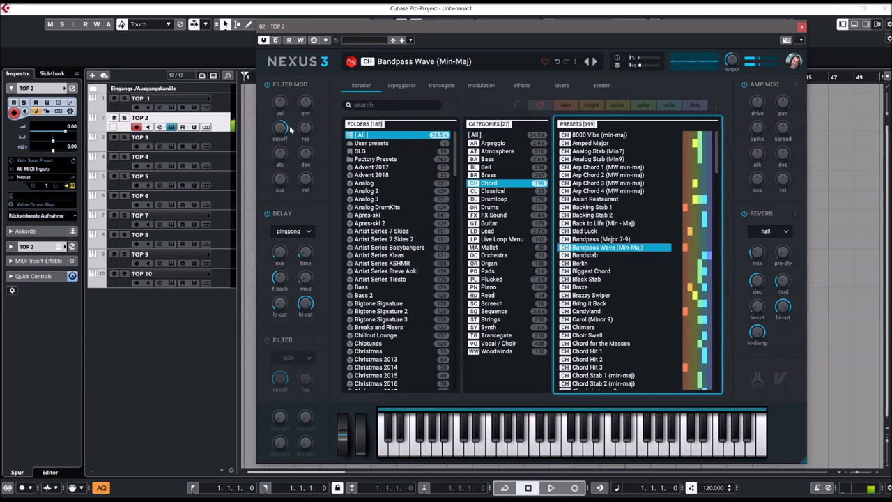
- Audition Berlin from the Chord category and 12 Inch from the Lead category
click(576, 264)
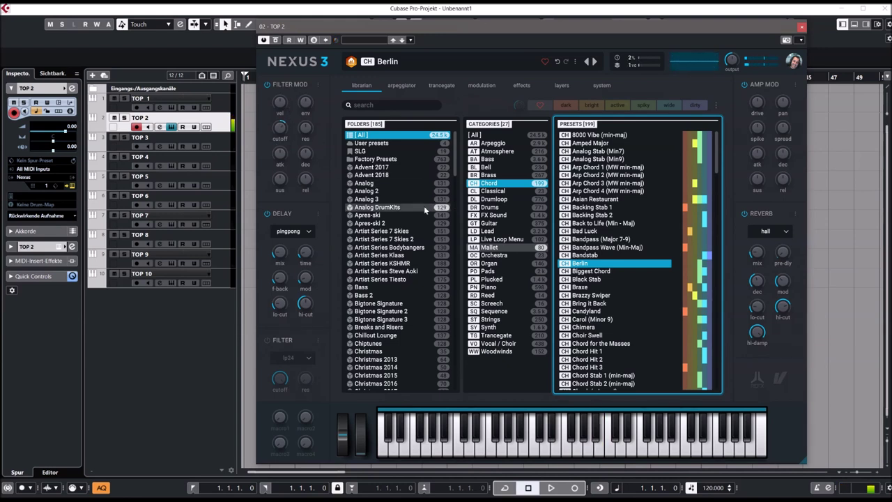
click(487, 233)
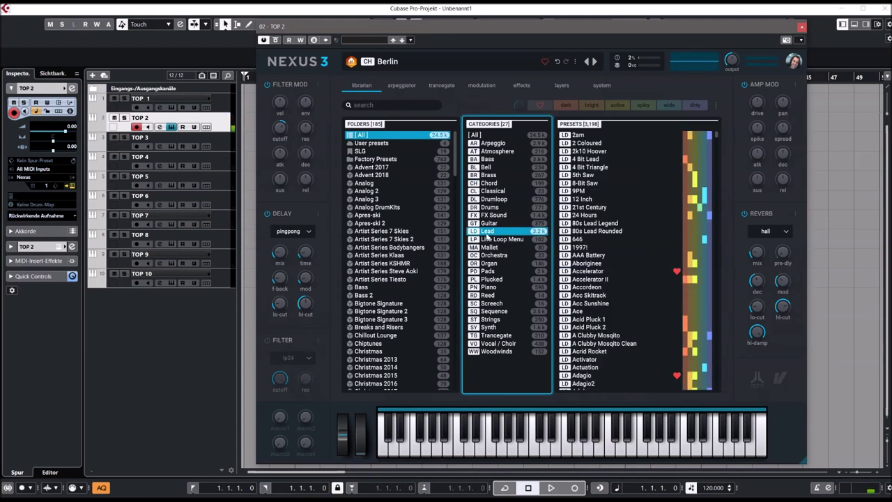
click(573, 201)
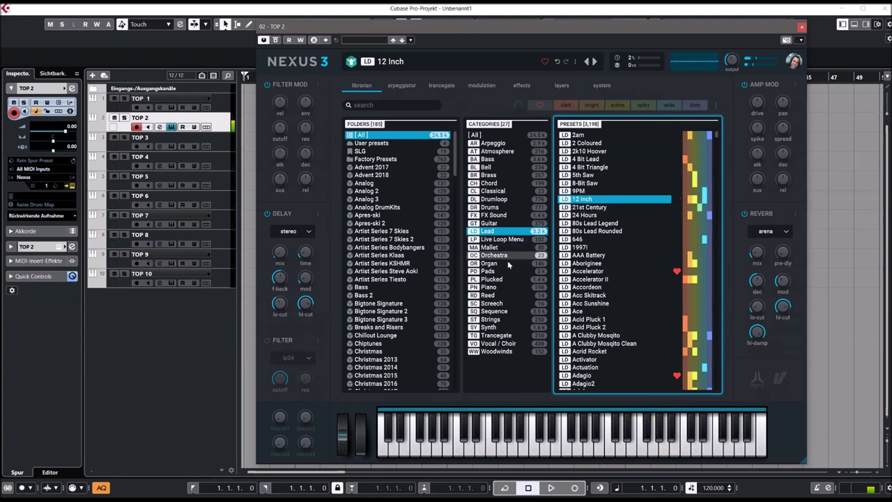
- Audition 100 Heavens and aiakos dream from the Pads category
click(485, 271)
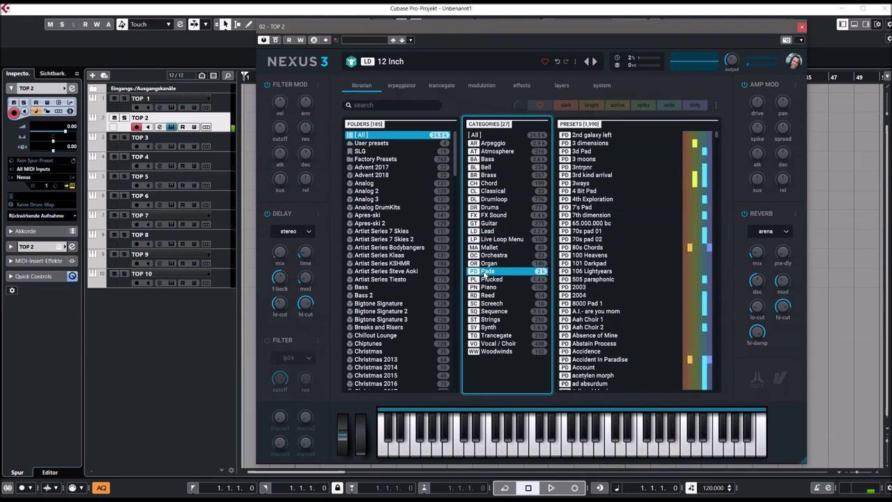
click(586, 256)
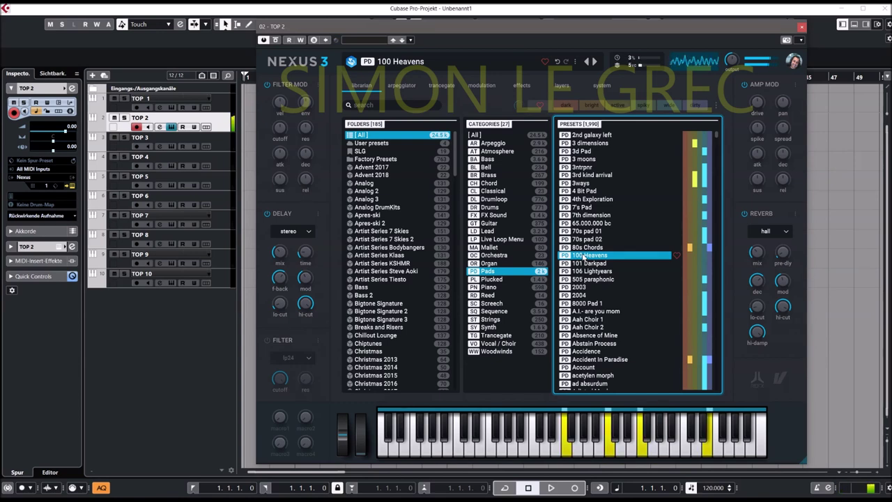
scroll(584, 256, down, 5)
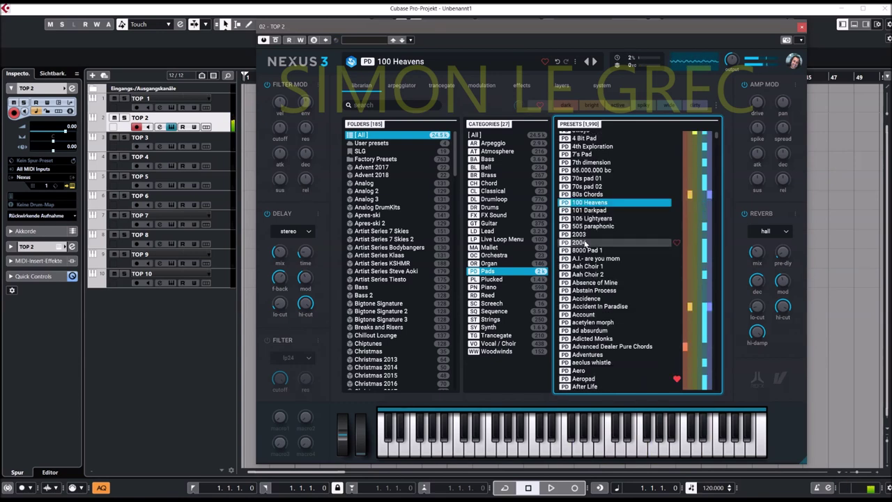
click(581, 241)
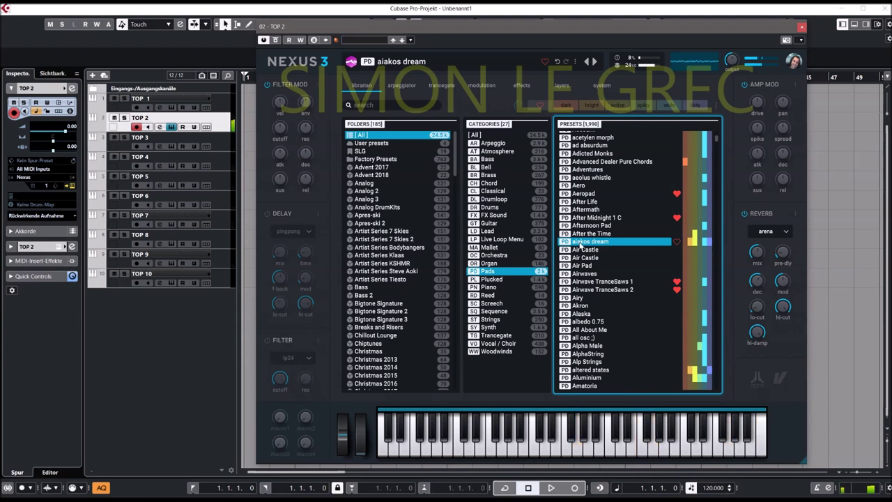
- Audition Africa 1 and Airy Pluck from the Plucked category
click(496, 281)
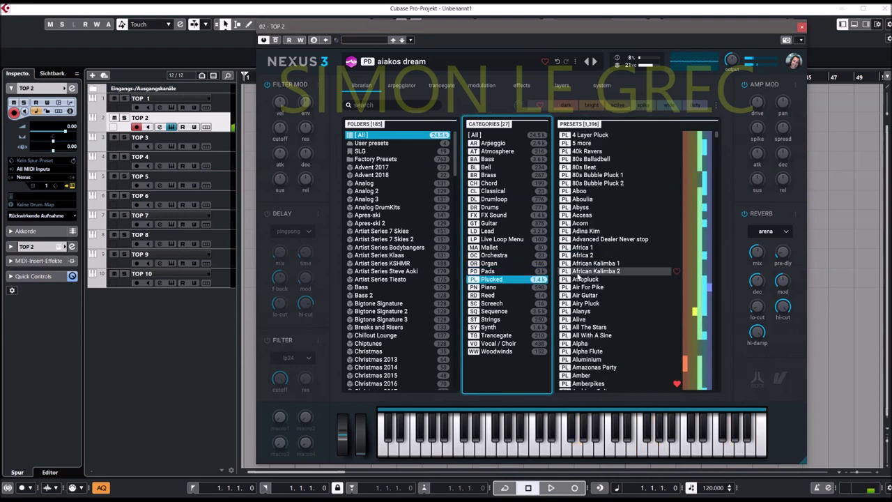
click(575, 251)
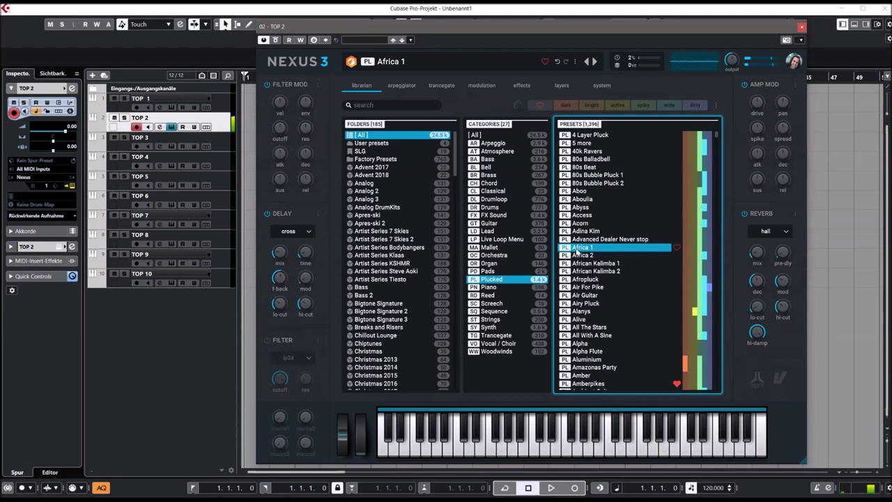
click(589, 304)
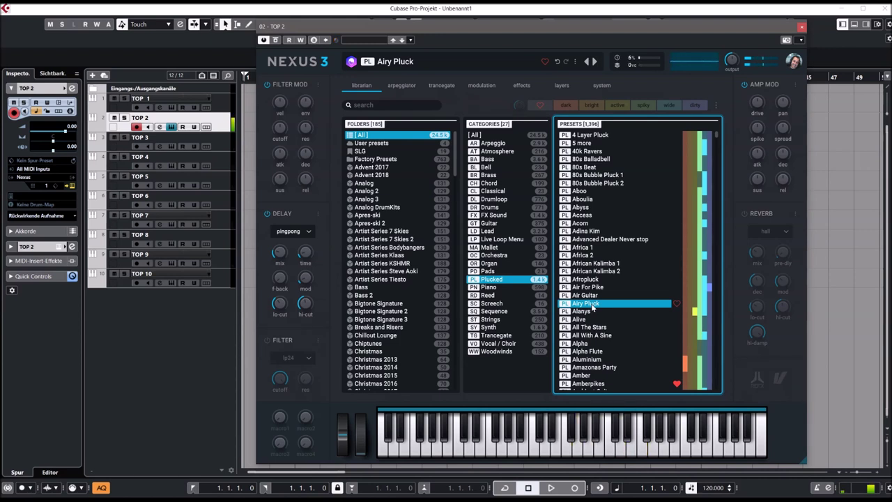
- Audition the Ballad Epiano 2 preset from the Piano category
click(488, 287)
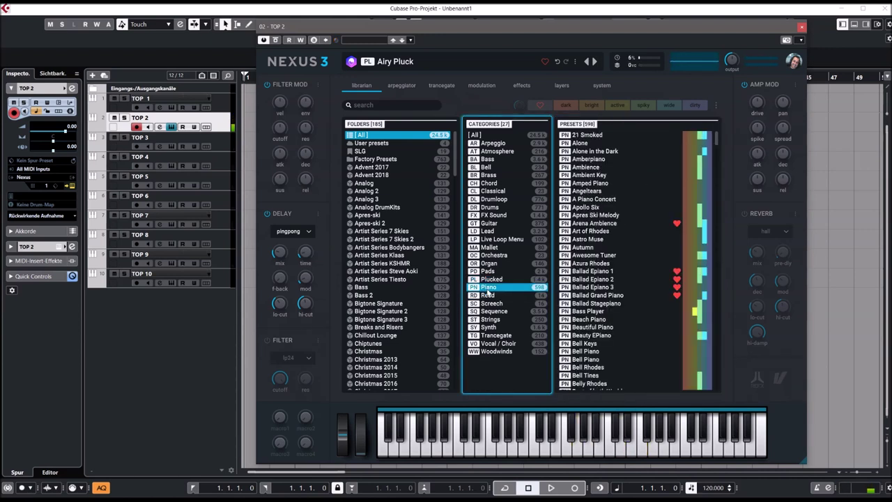
click(577, 280)
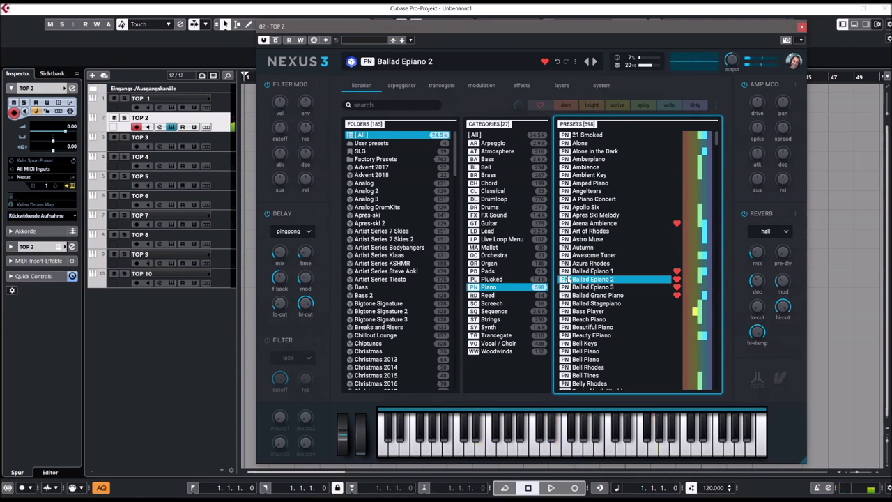
click(568, 279)
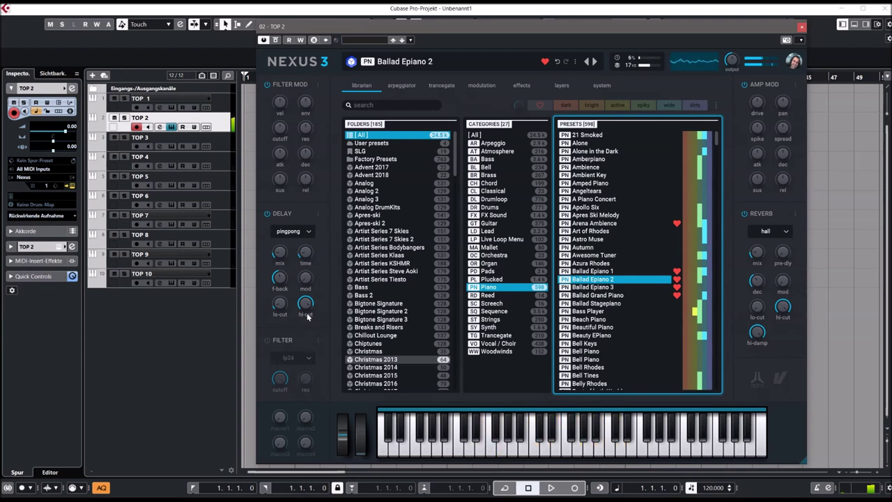
- Audition 90s Psytrance and Above 175BPM from the Sequence category, plus Basic Strings from the Strings category
click(492, 311)
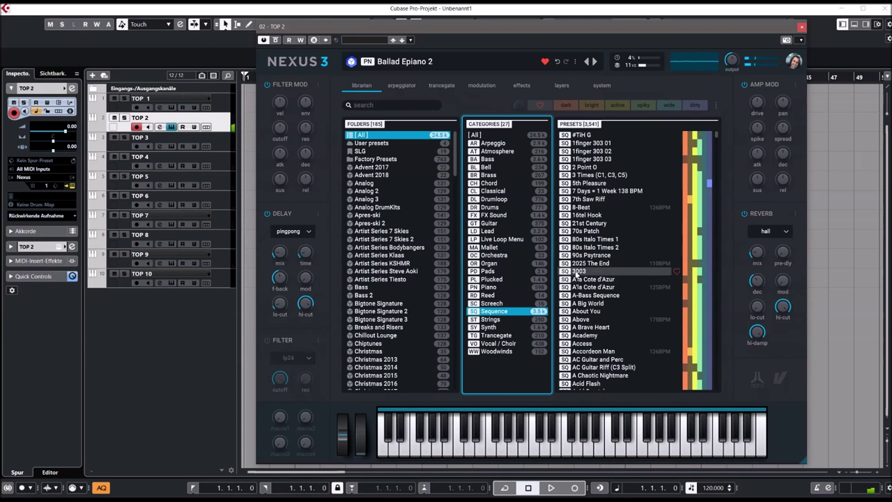
click(581, 256)
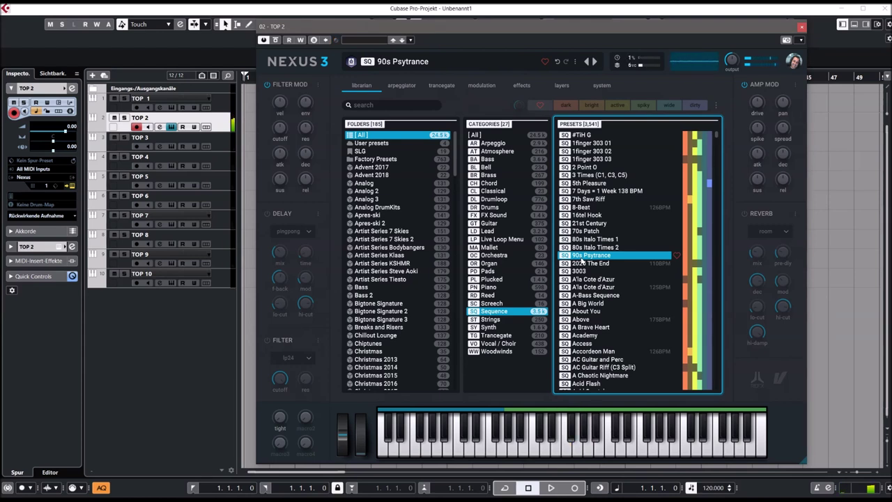
click(577, 319)
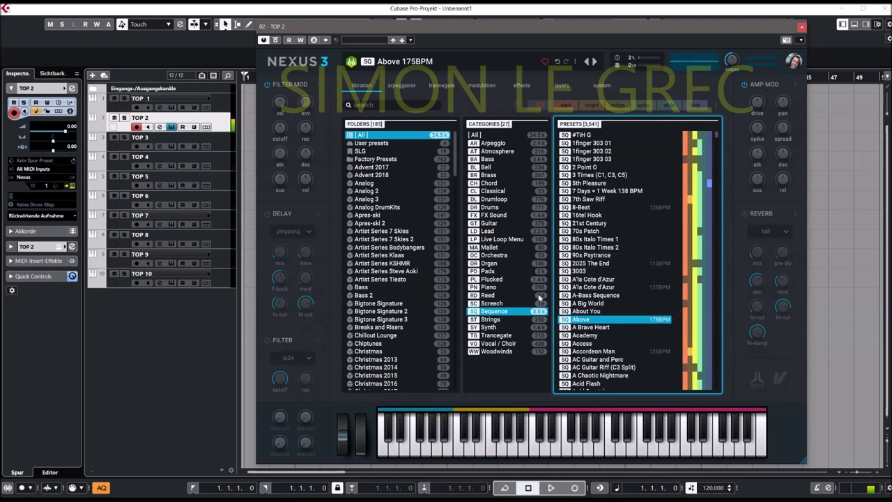
click(491, 319)
click(593, 287)
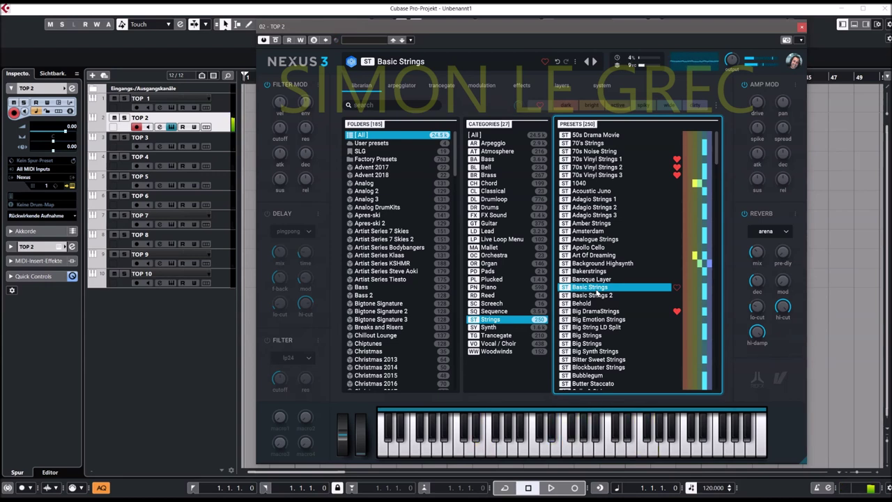
- Close the Nexus window and open the Omnisphere instrument on the TOP 1 track
click(800, 28)
click(225, 106)
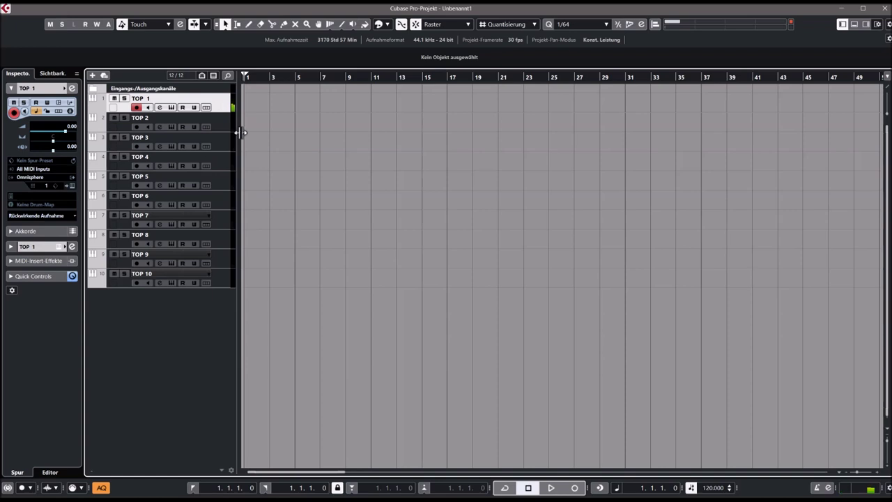
click(72, 187)
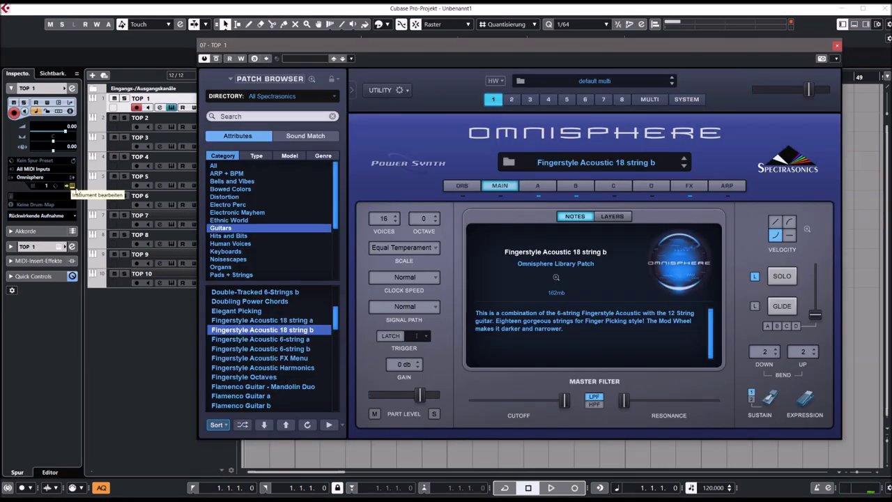
- Audition the Guitars patches Fingerstyle Acoustic FX Menu and Fingerstyle Octaves
click(264, 358)
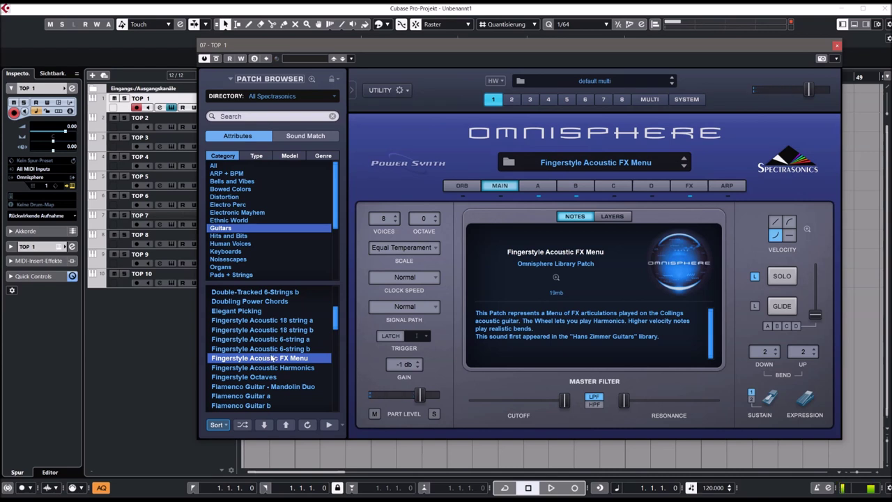
scroll(269, 357, down, 1)
click(245, 340)
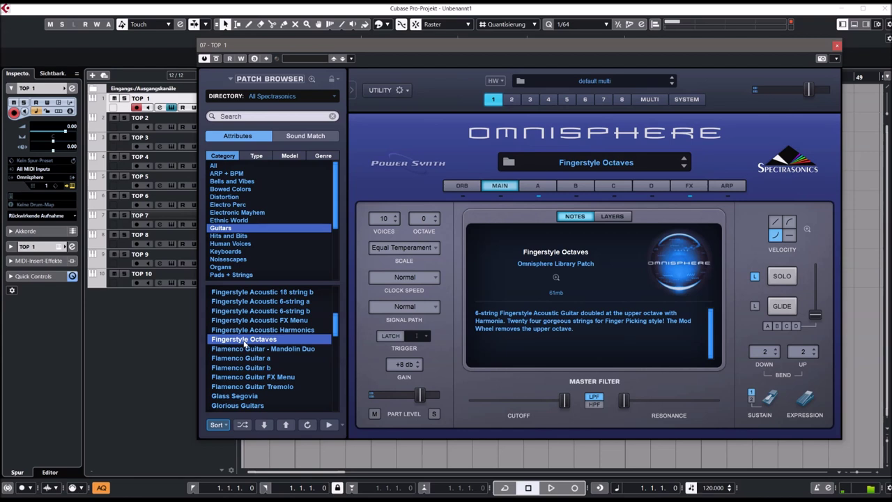
- Audition Eternal Piano SUS Freezer and Nineties Keyz Vibe Wet from the Keyboards category
click(225, 253)
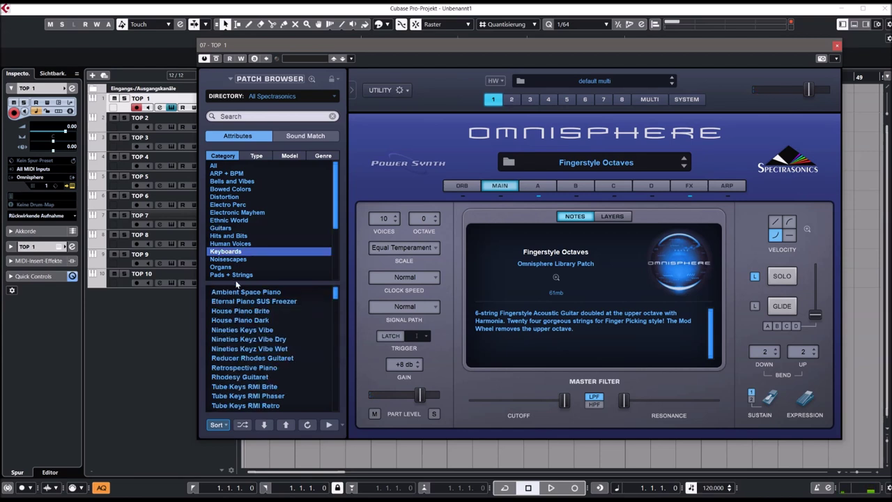
click(240, 301)
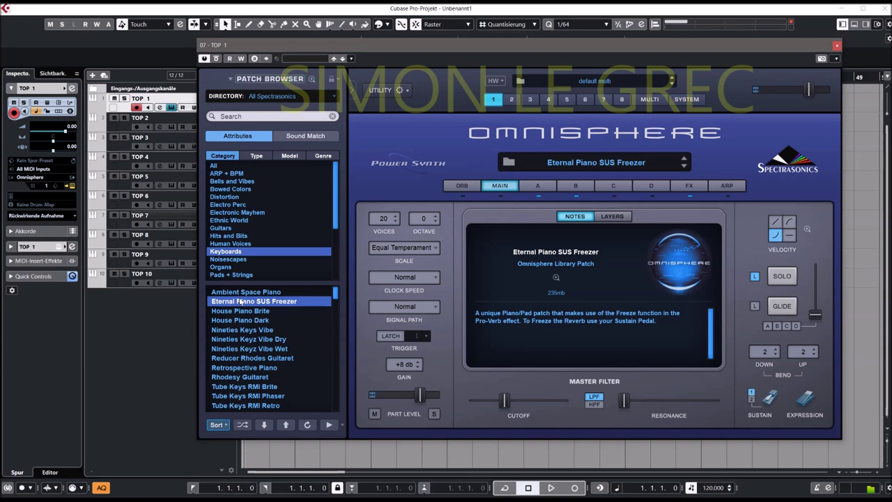
click(242, 350)
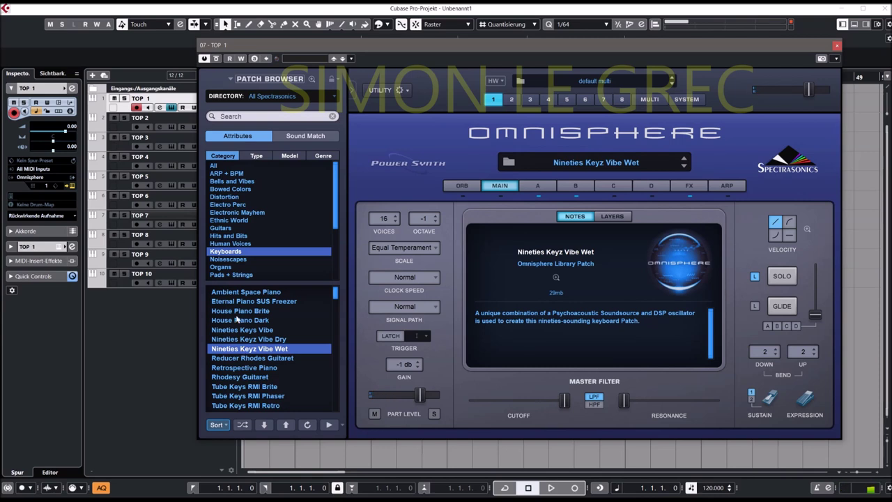
- Audition Blue Nile Vibraslap and Hang Drum Brushes from the Ethnic World category
click(227, 220)
click(237, 321)
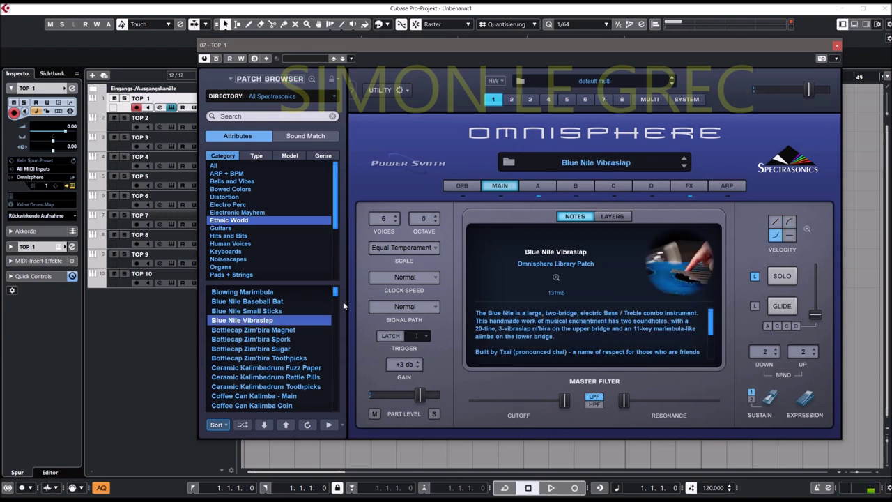
scroll(247, 352, down, 10)
click(247, 330)
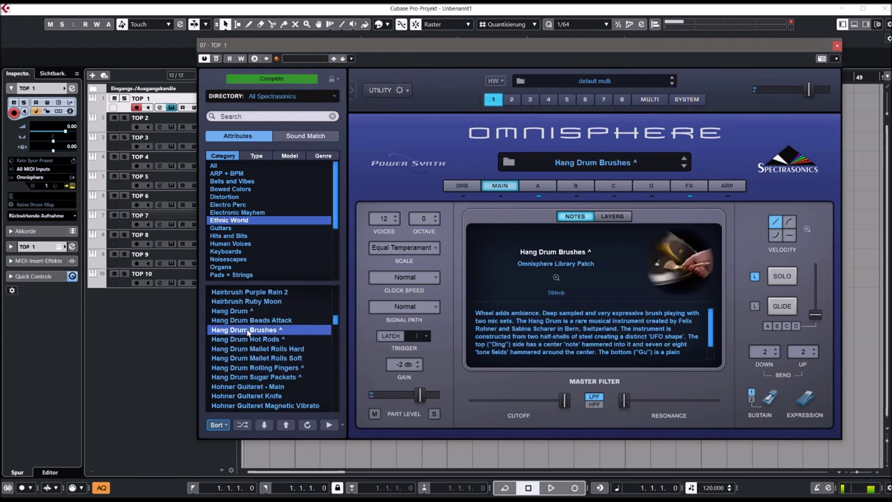
- Audition Cream of Emotion 1 and CS-80 String Pad Swell Verb from the Pads + Strings category
click(218, 276)
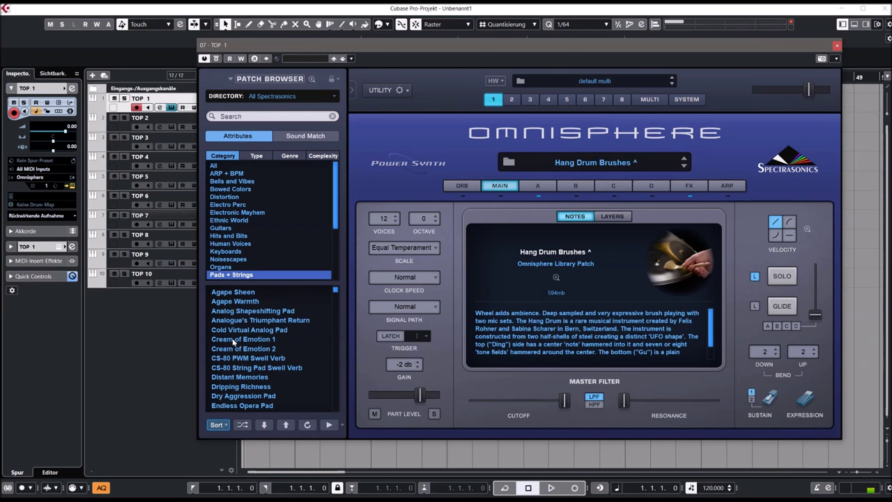
click(234, 340)
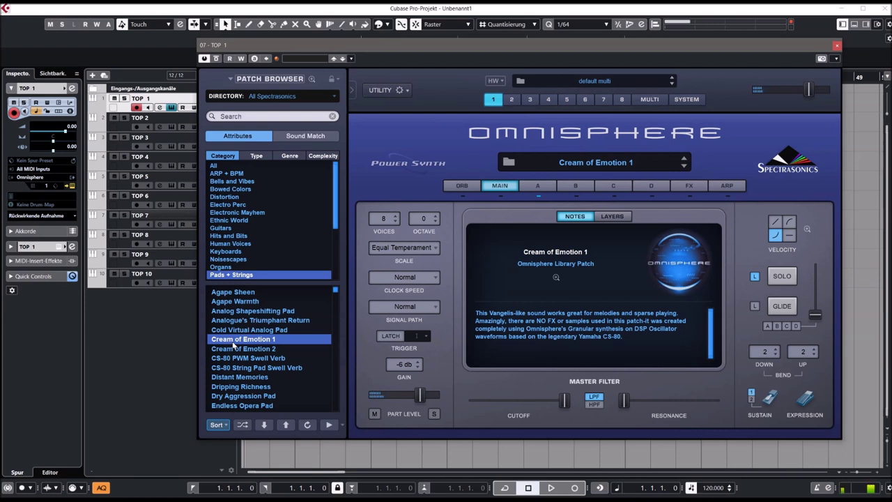
scroll(258, 341, down, 1)
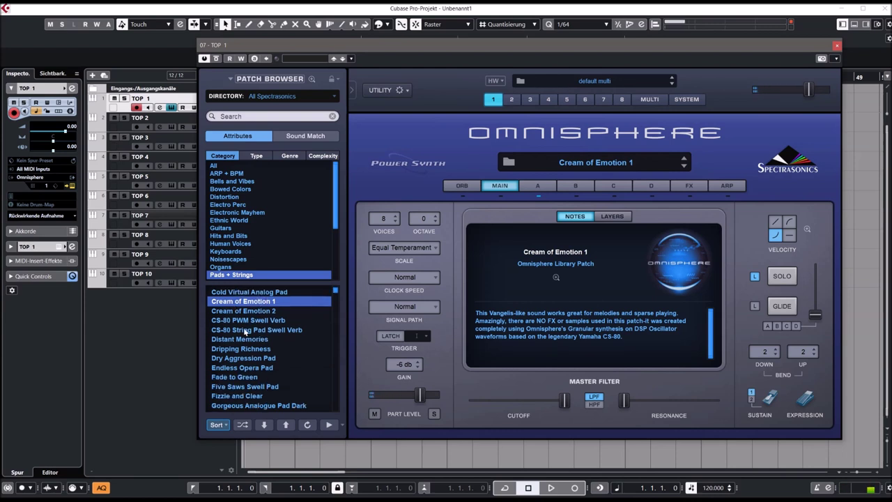
click(243, 330)
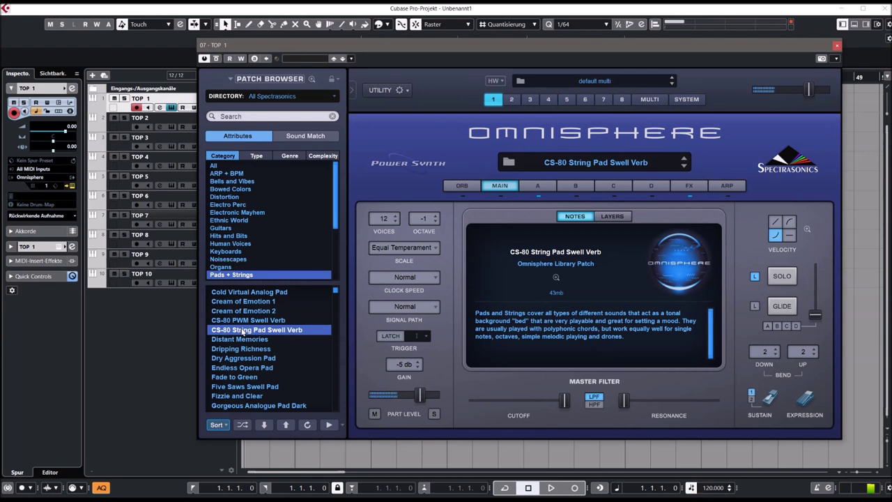
- Audition Bass Octomeister, Big Bad Glider Bass and Buzzy Reprisal from the Synth Bass category
scroll(335, 218, down, 3)
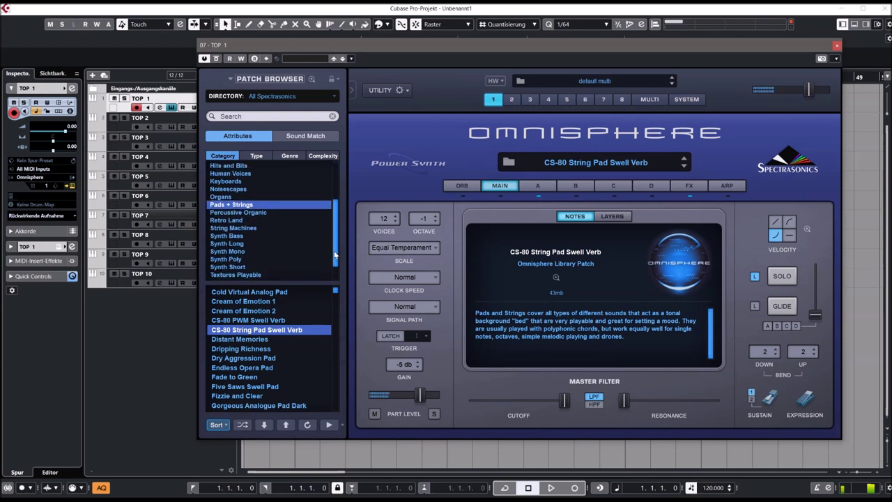
click(227, 235)
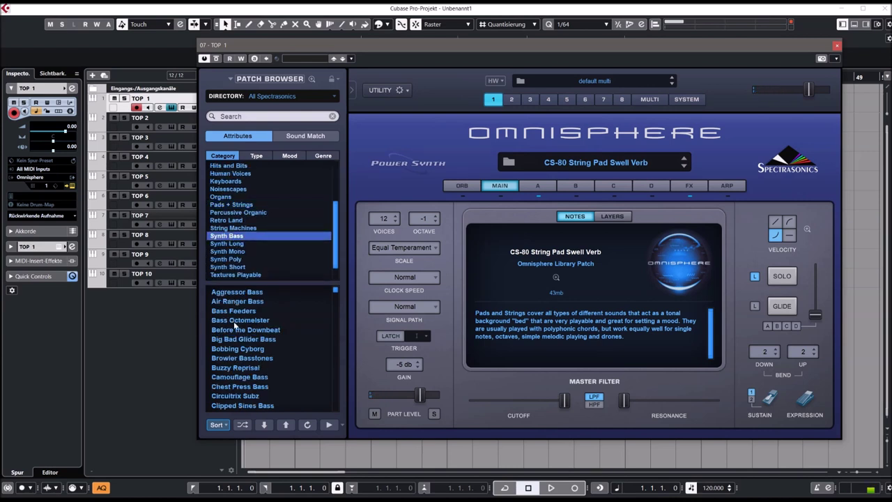
click(235, 319)
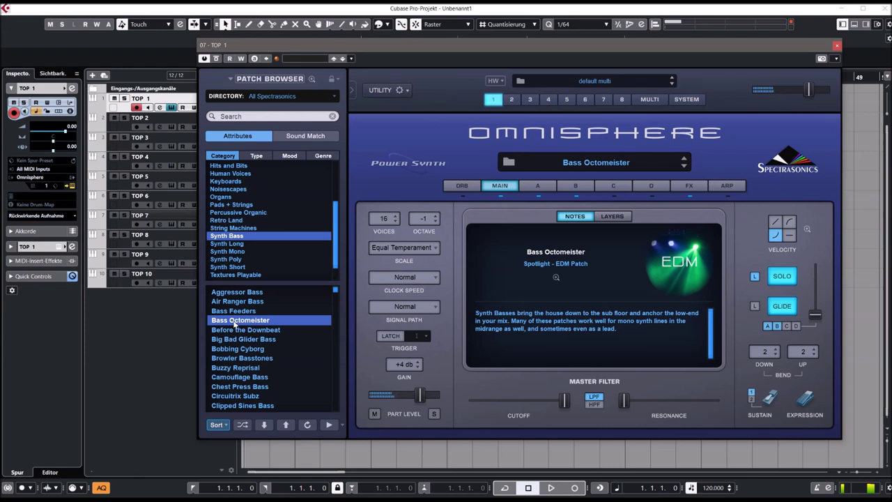
click(221, 340)
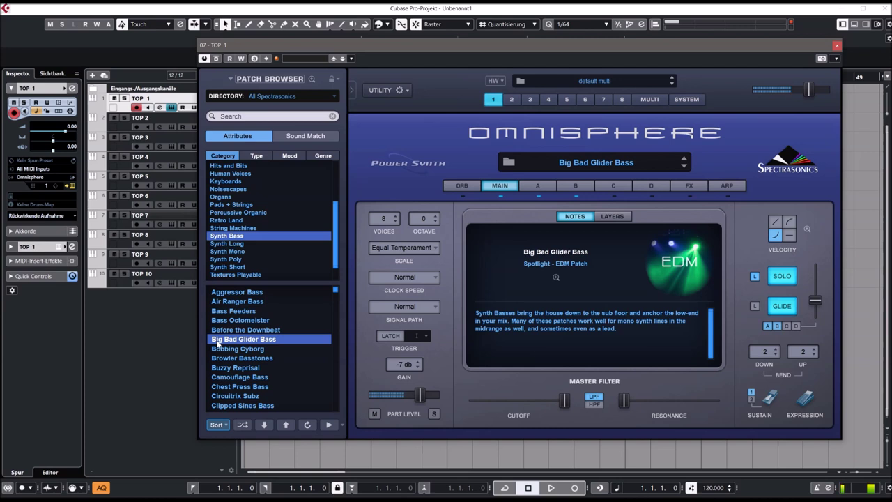
click(225, 368)
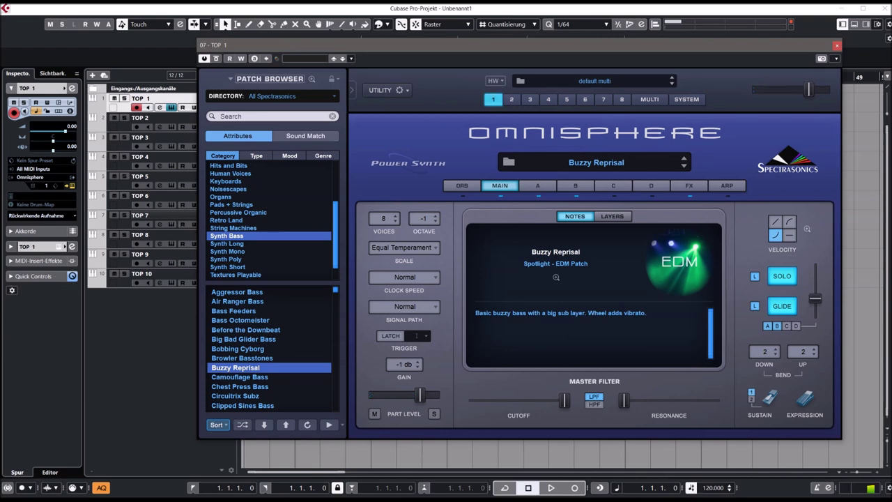
- Audition Blip Tripper Pluck and Breakdown Tranquilizer Pluck from the Synth Short category
click(240, 268)
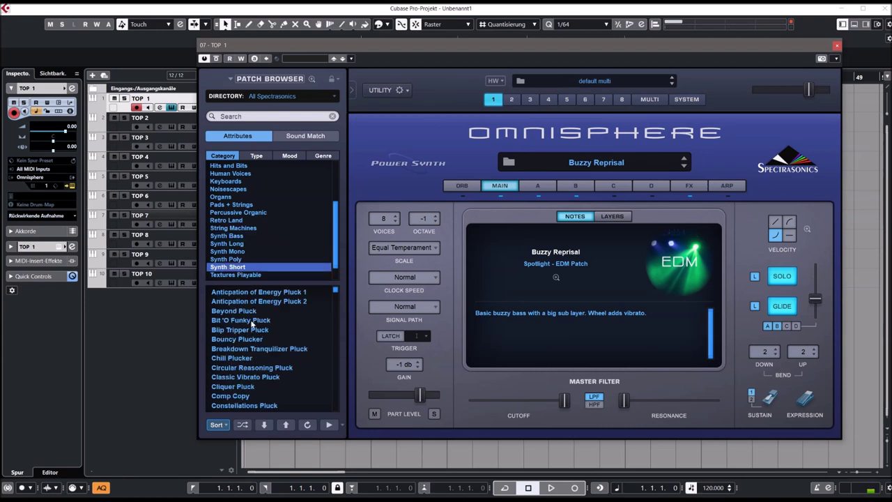
click(249, 329)
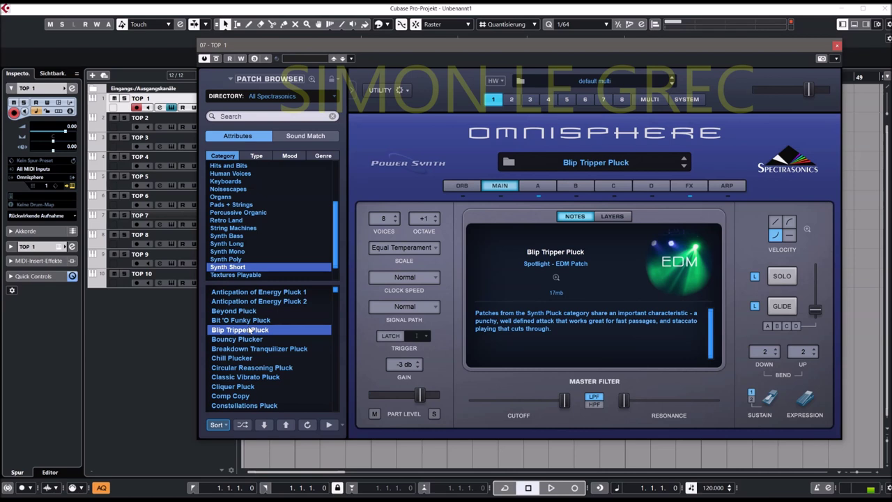
click(248, 350)
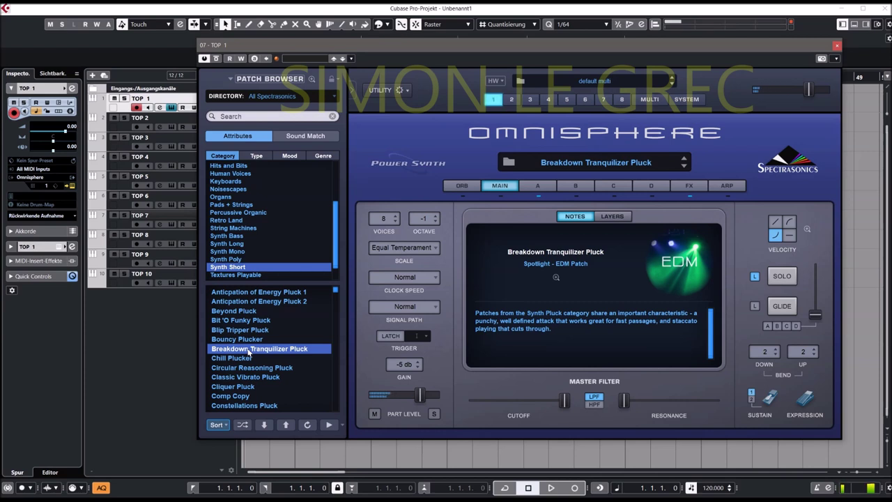
- Audition Air Ranger Bass from the Synth Bass category and Bloodrush from the Synth Mono category
click(233, 276)
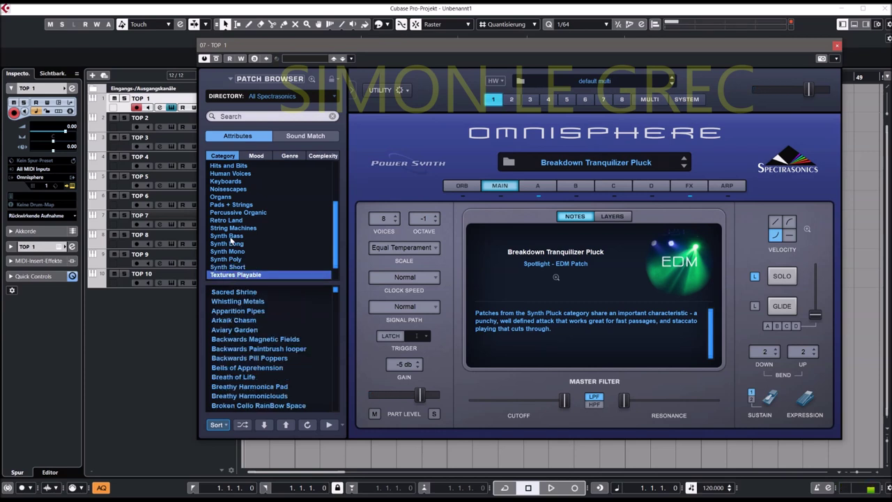
click(230, 237)
click(224, 302)
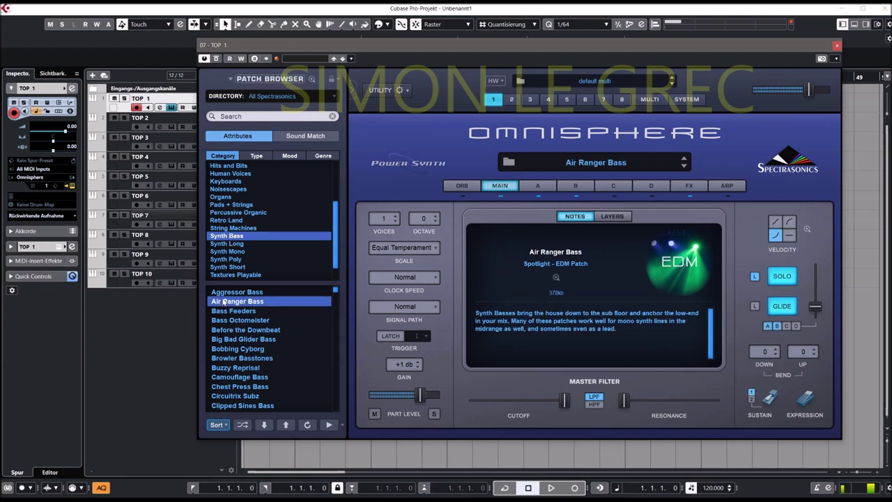
click(231, 251)
click(230, 301)
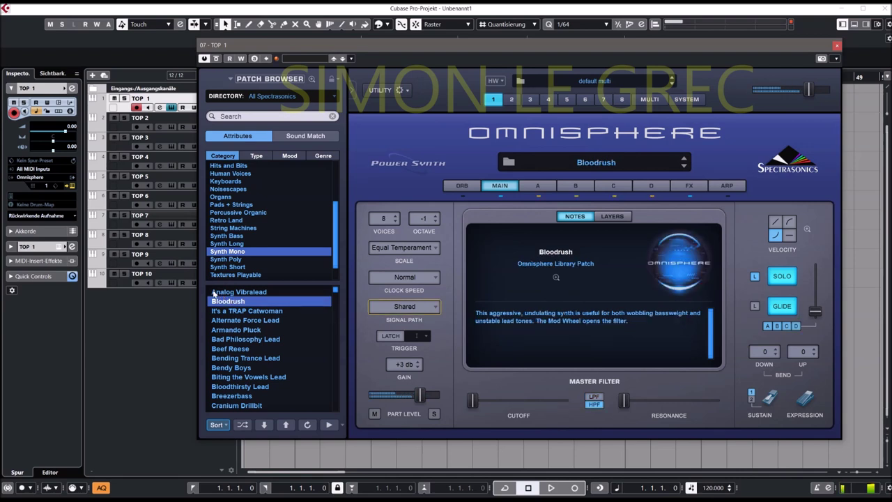
- Audition Hiwatt Hammond 1 from the Organs category and close the Omnisphere window
click(228, 197)
click(228, 300)
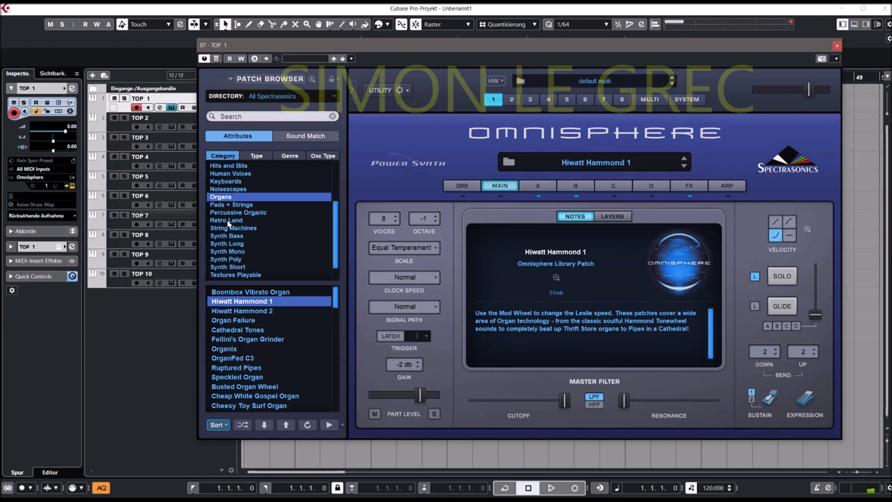
click(837, 46)
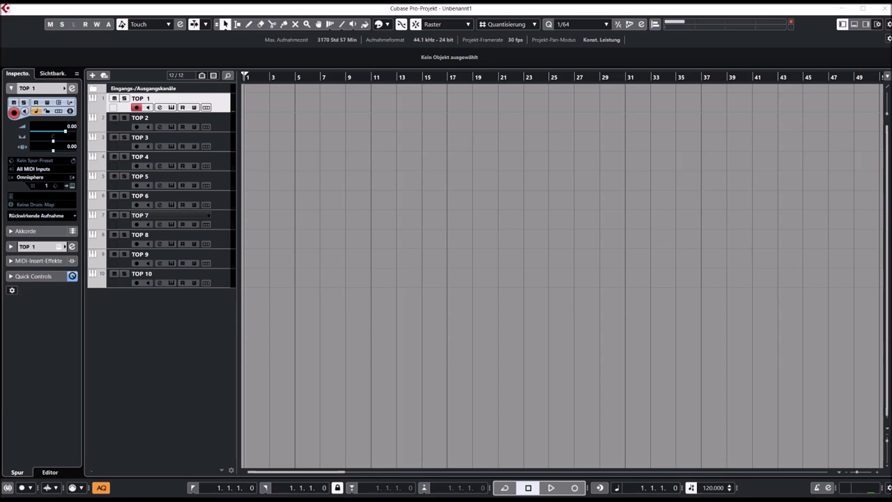
mouse_move(772, 444)
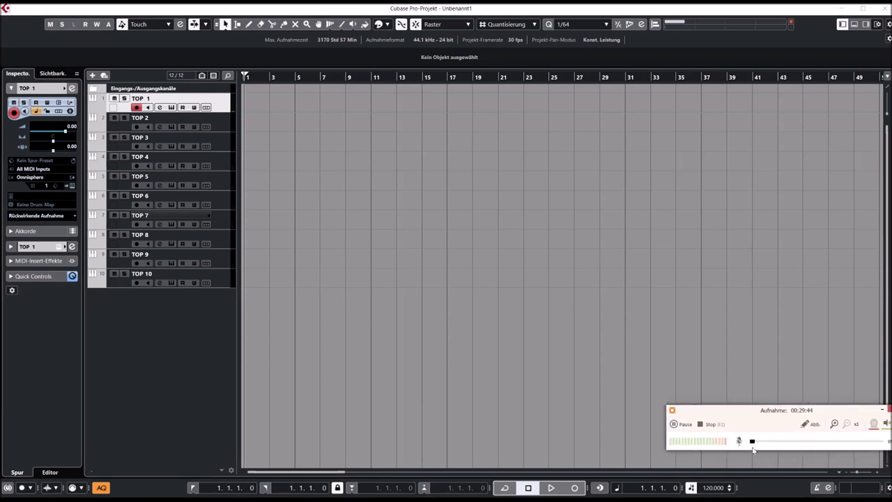
drag(753, 441, 880, 441)
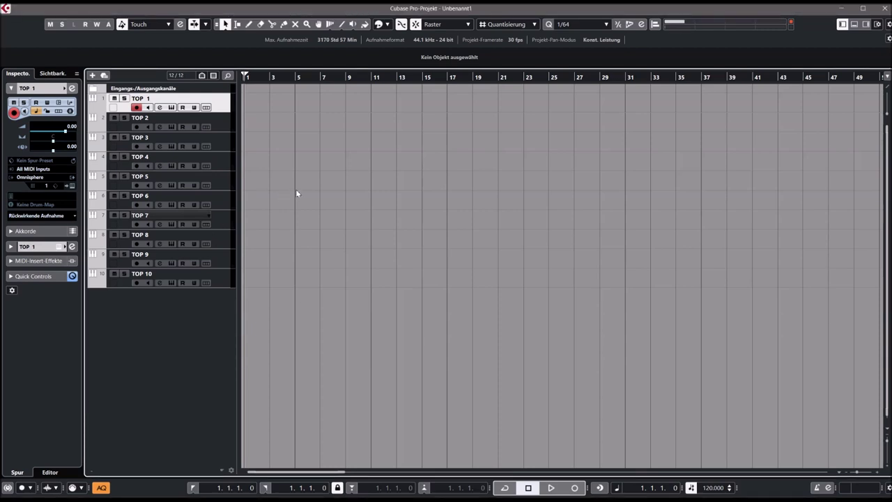
- Review the Omnisphere interface on TOP 1 and the Nexus 3 interface on TOP 2, closing each instrument window
click(58, 249)
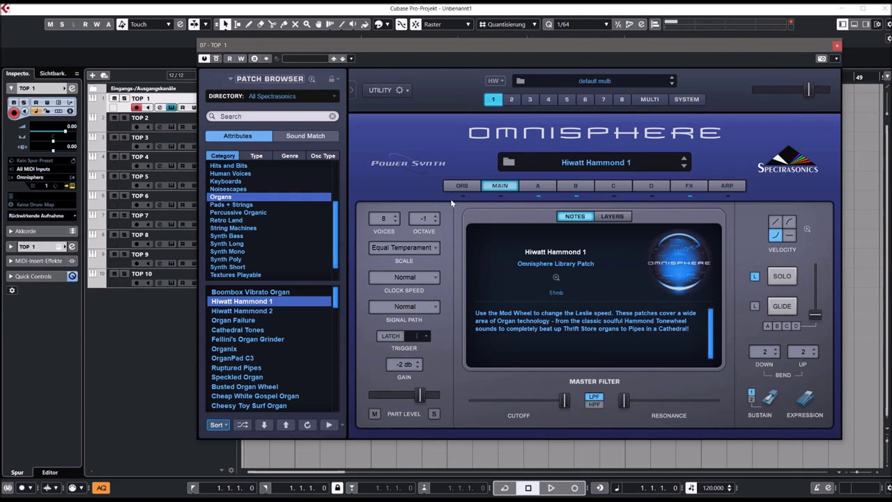
click(837, 45)
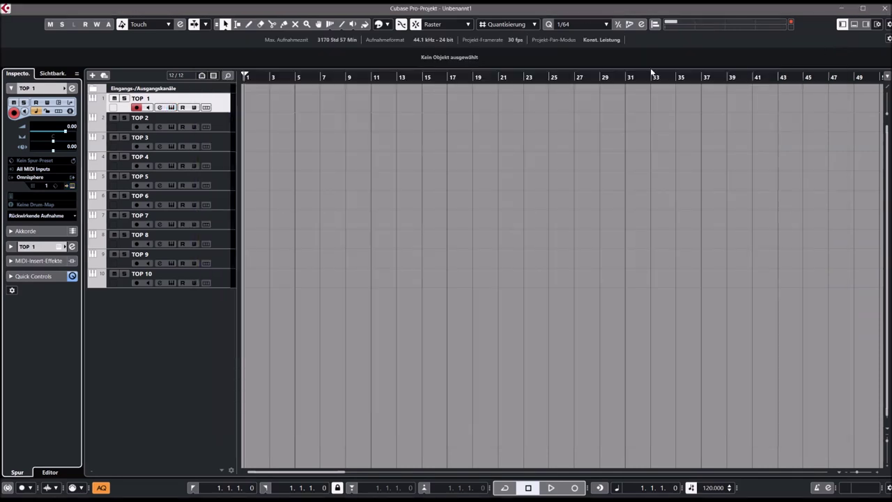
click(213, 124)
click(72, 186)
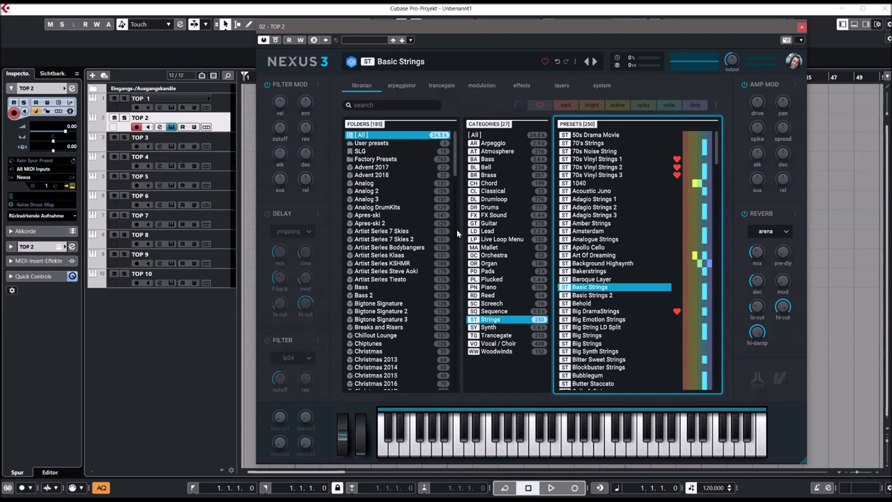
click(801, 27)
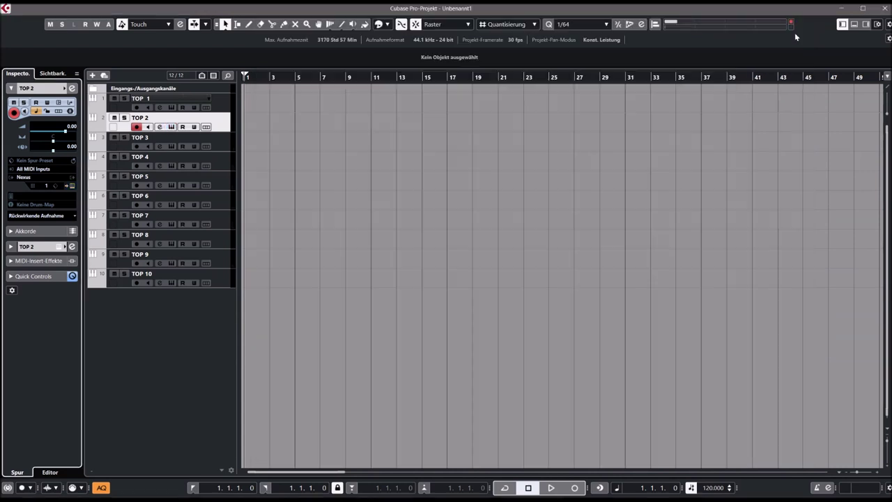
- Review the Avenger interface on track TOP 3, shift its window fully into view, and close it
click(227, 145)
click(71, 187)
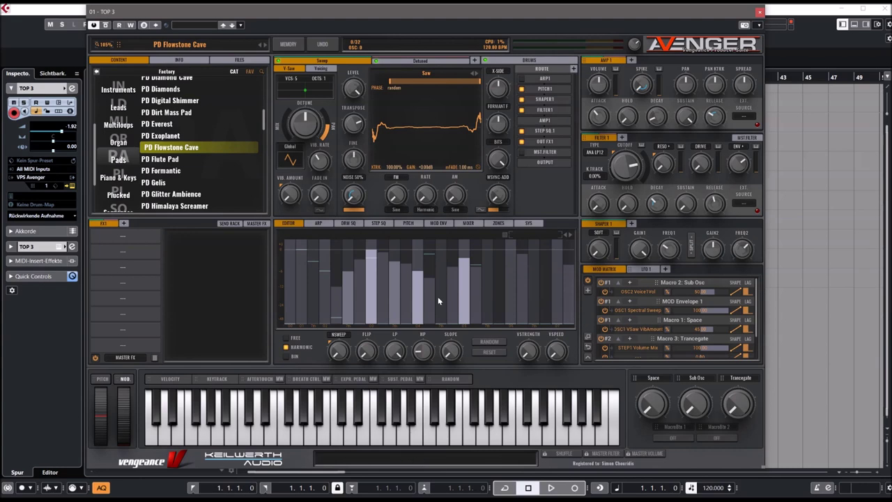
drag(656, 14, 702, 18)
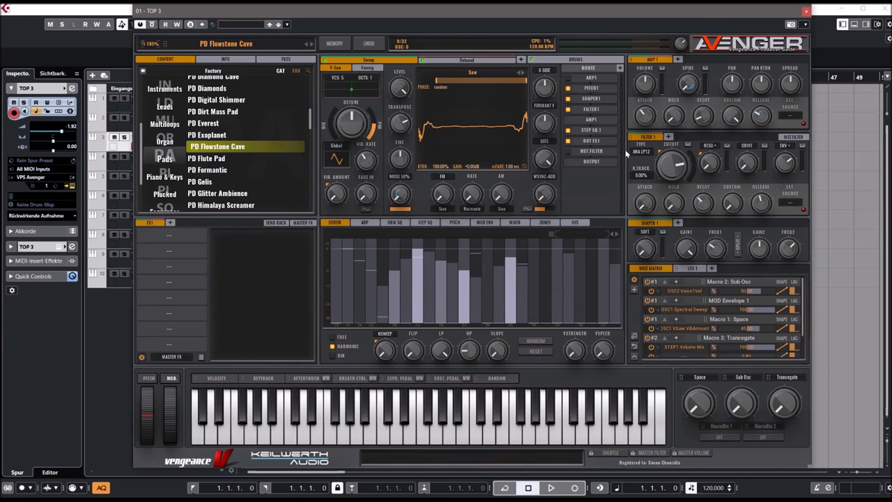
click(806, 12)
- Review the Diva interface on TOP 4 and the Serum interface on TOP 5, closing each instrument window
click(227, 155)
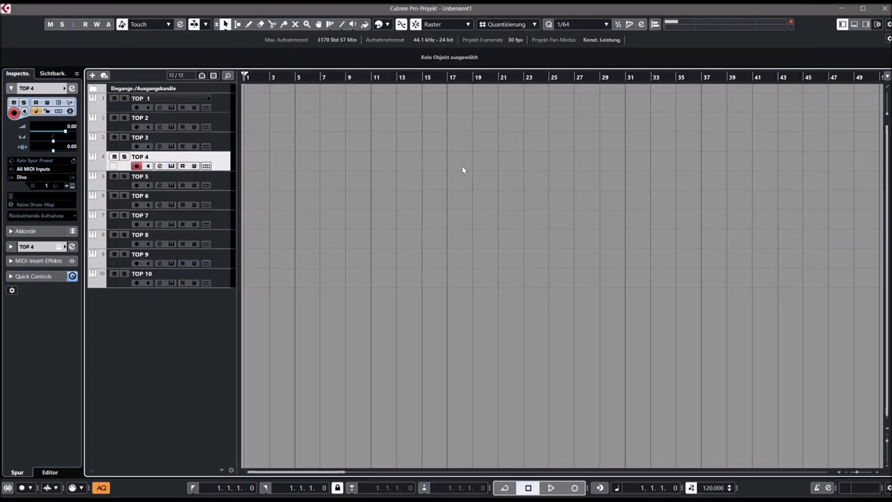
click(72, 186)
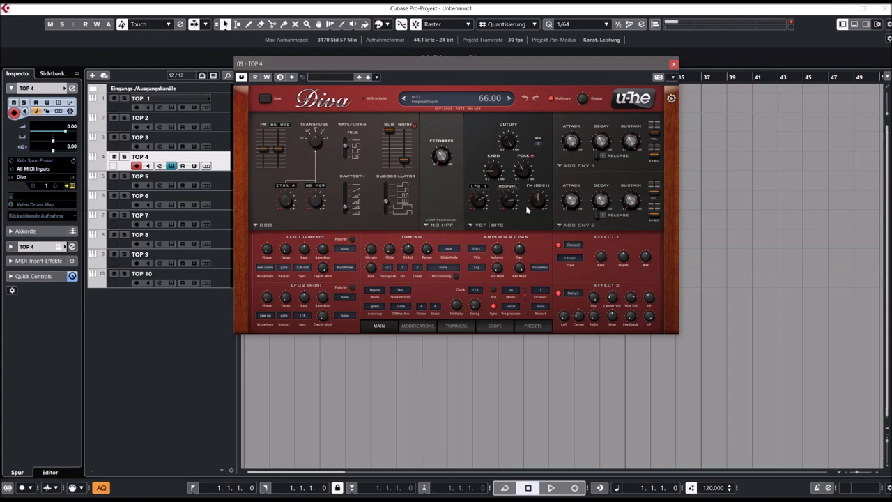
click(674, 64)
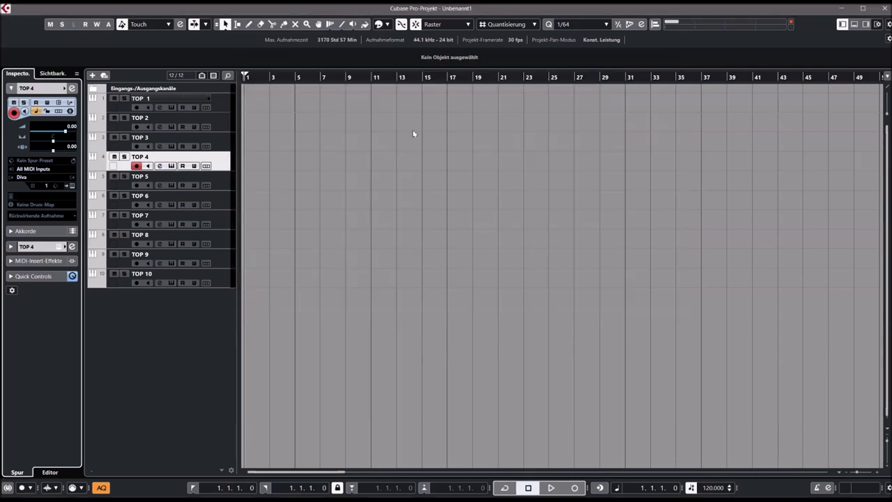
click(224, 180)
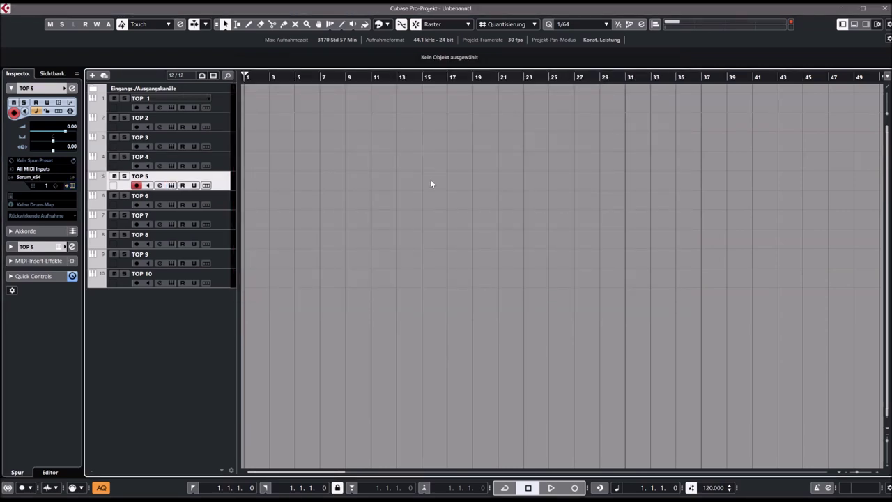
click(72, 185)
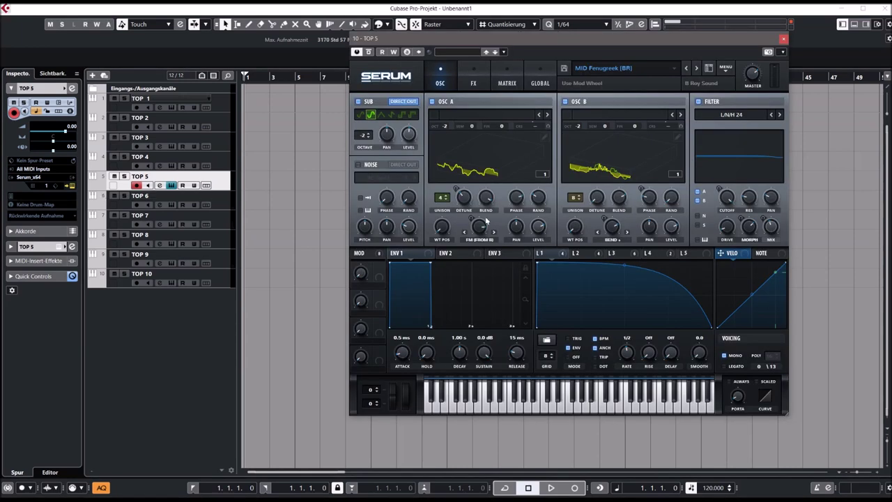
mouse_move(480, 225)
click(783, 39)
- Review the DUNE 3 interface on track TOP 6 and close its window
click(233, 200)
click(72, 186)
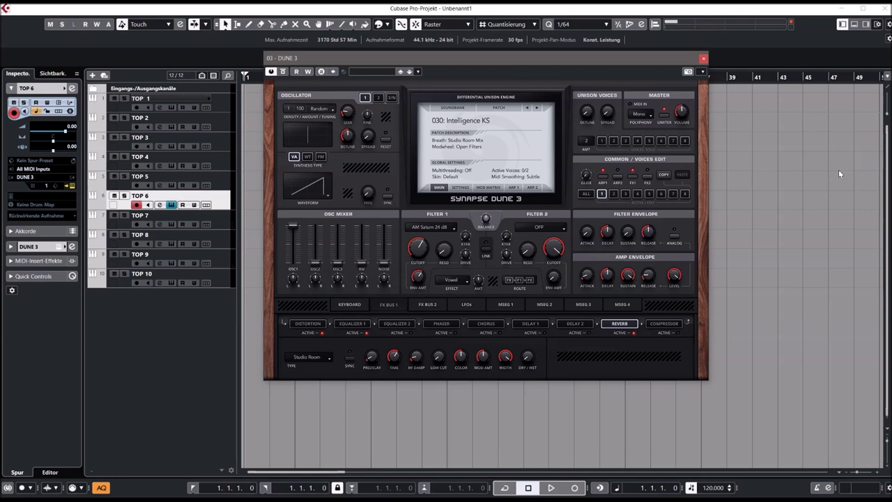
click(703, 59)
- Review Thorn on track TOP 7, including its list of Pad presets and the filter section, and close its window
click(226, 222)
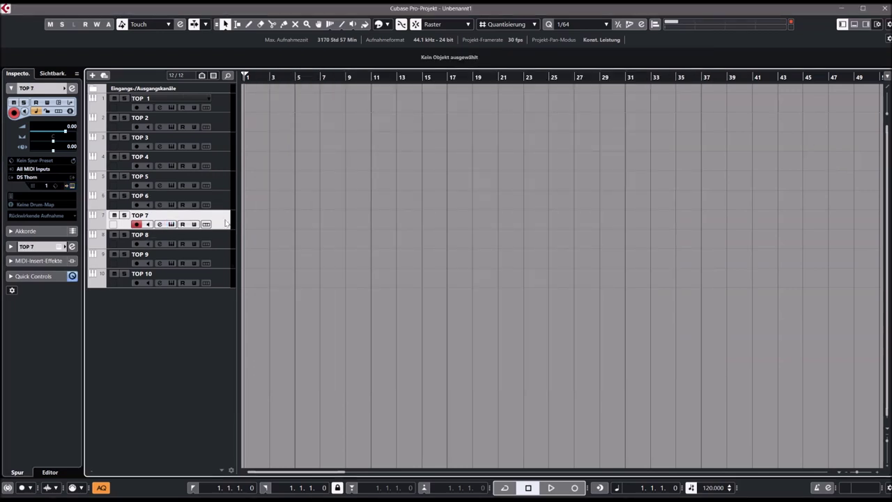
click(171, 223)
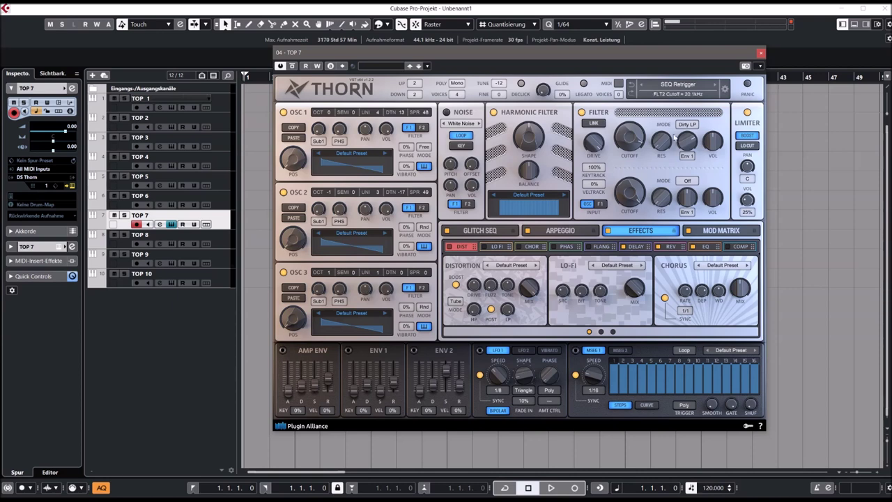
click(683, 87)
mouse_move(725, 163)
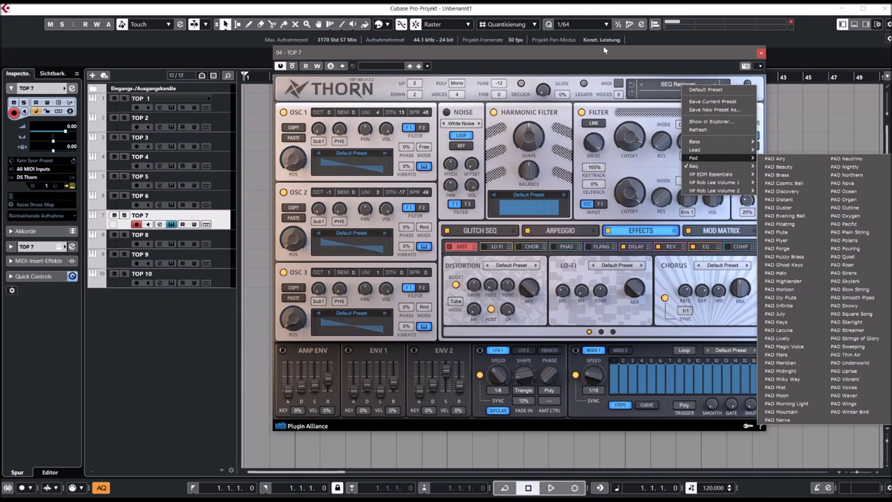
click(710, 58)
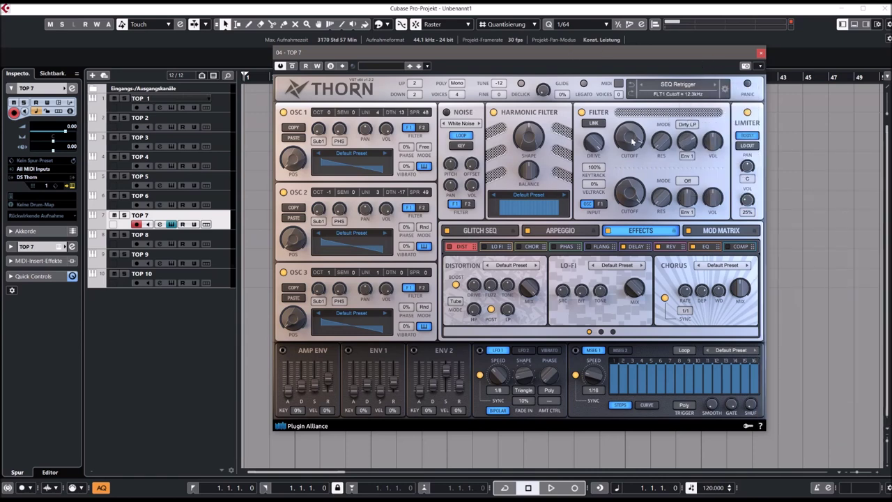
drag(637, 167, 626, 164)
click(760, 53)
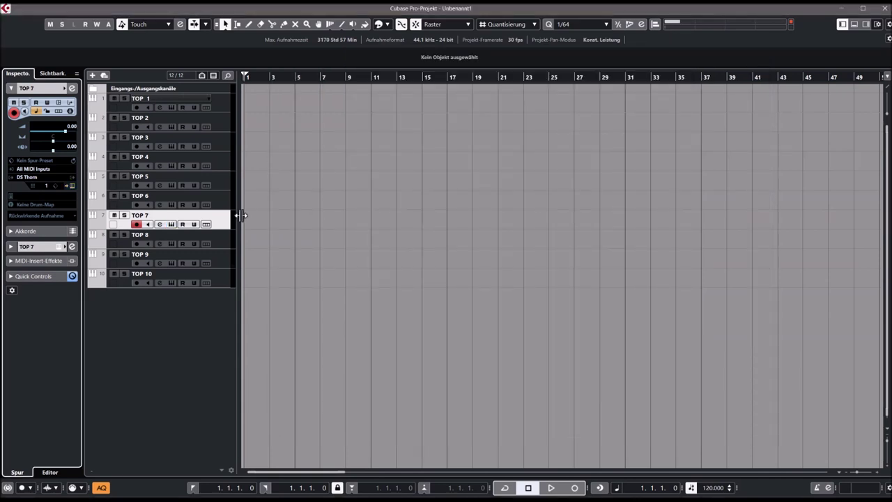
- Review Spire on track TOP 8, look over the factory Leads in its preset browser, and close its window
click(223, 240)
click(72, 186)
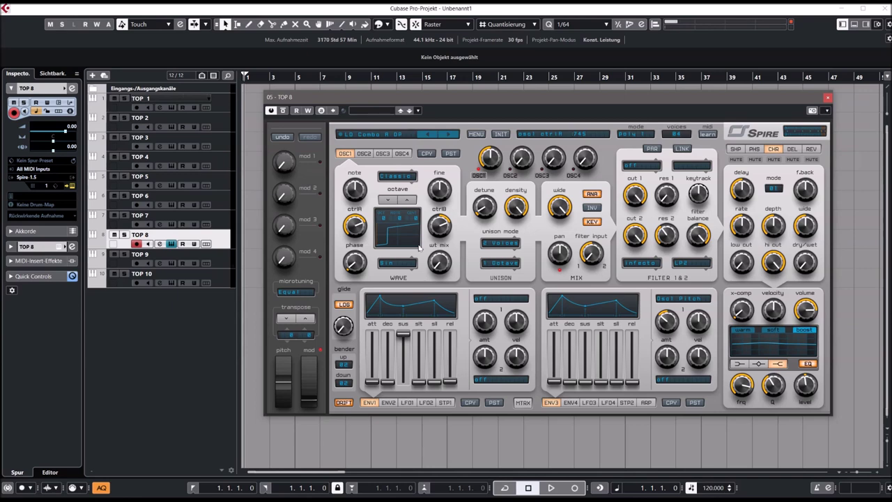
click(389, 138)
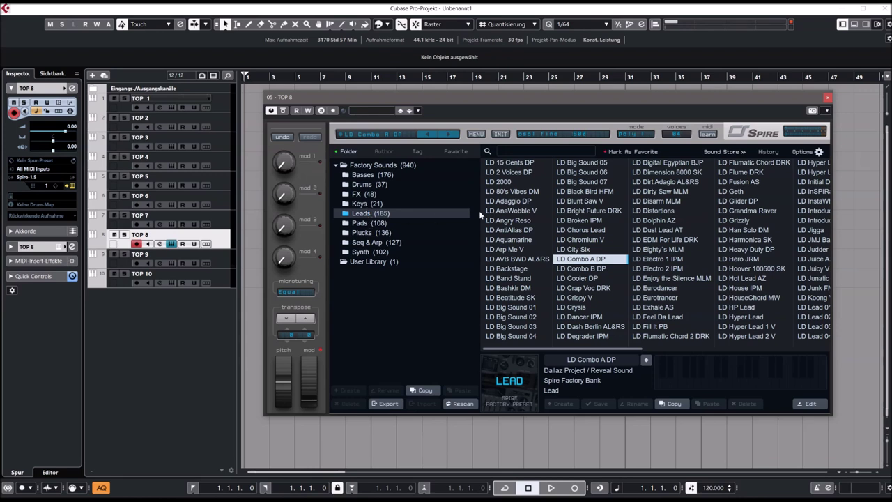
click(827, 99)
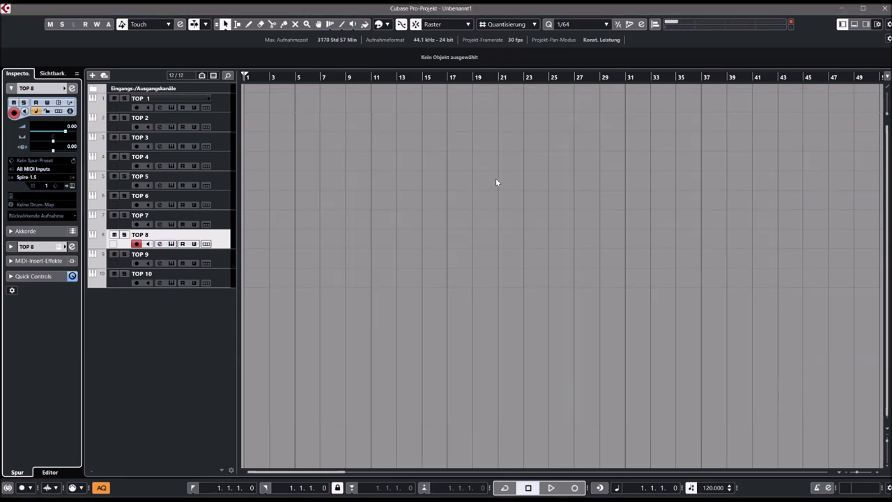
- Review The Legend on track TOP 9, view its simulation options and effects on the rear side, and close its window
click(226, 259)
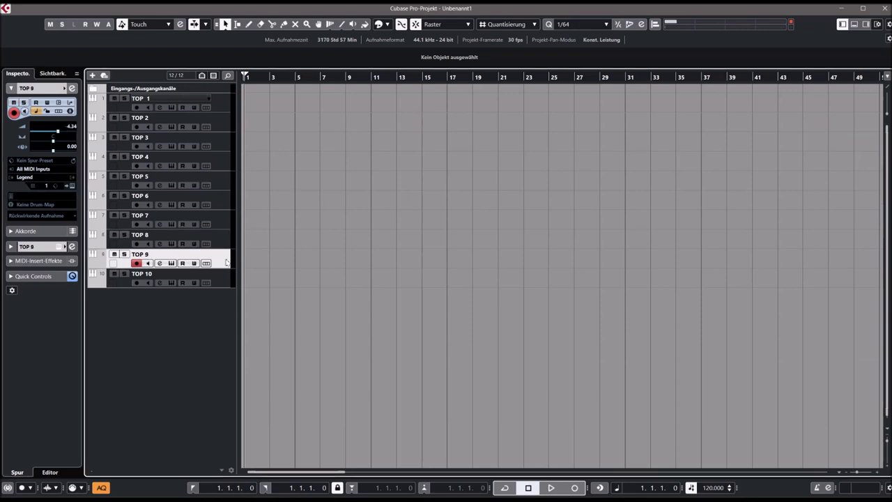
click(60, 249)
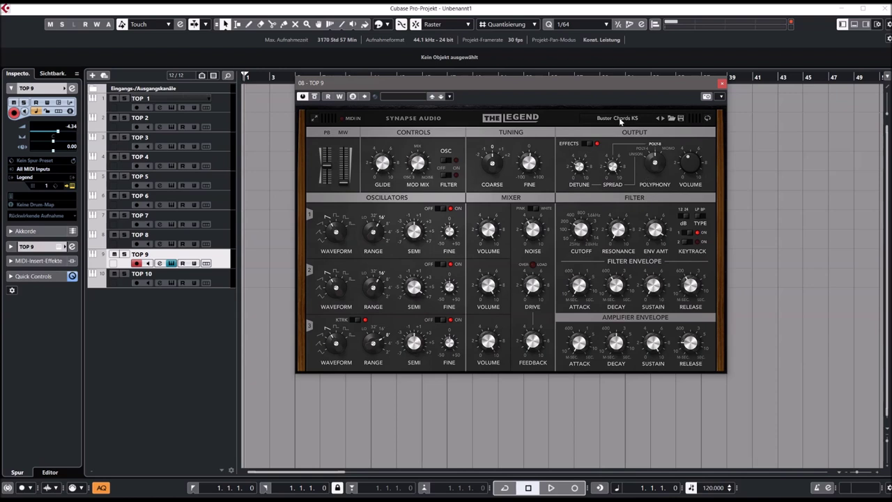
click(706, 119)
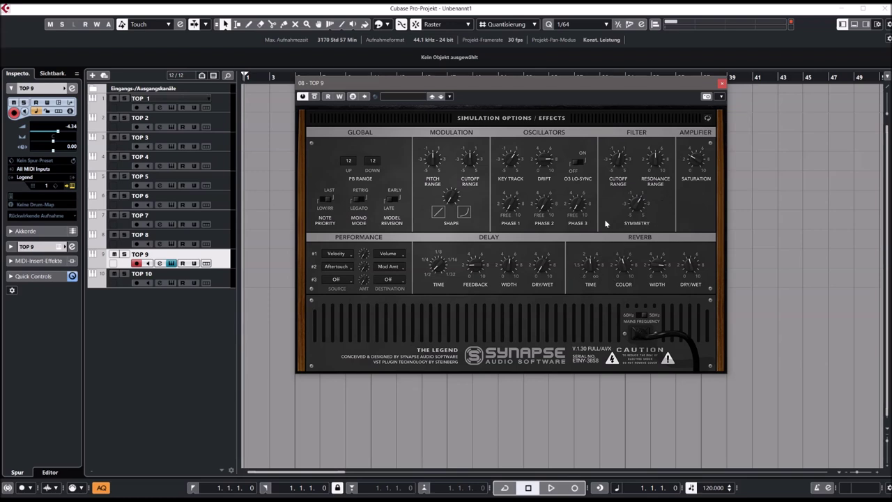
click(707, 120)
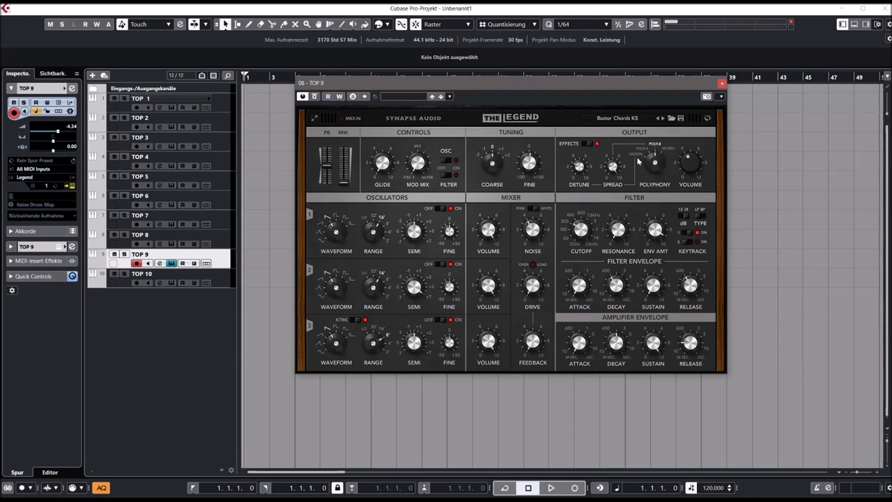
click(722, 83)
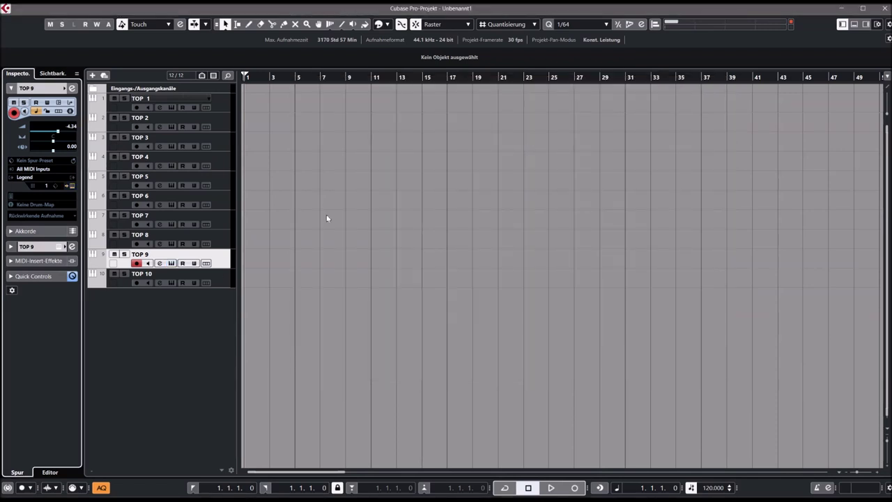
- Review the QUAD interface on track TOP 10 and close its window
click(220, 278)
click(72, 186)
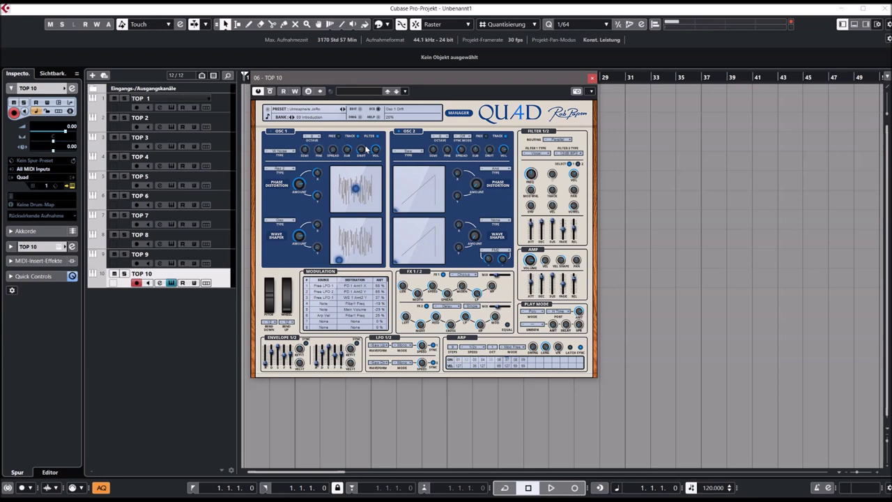
click(591, 78)
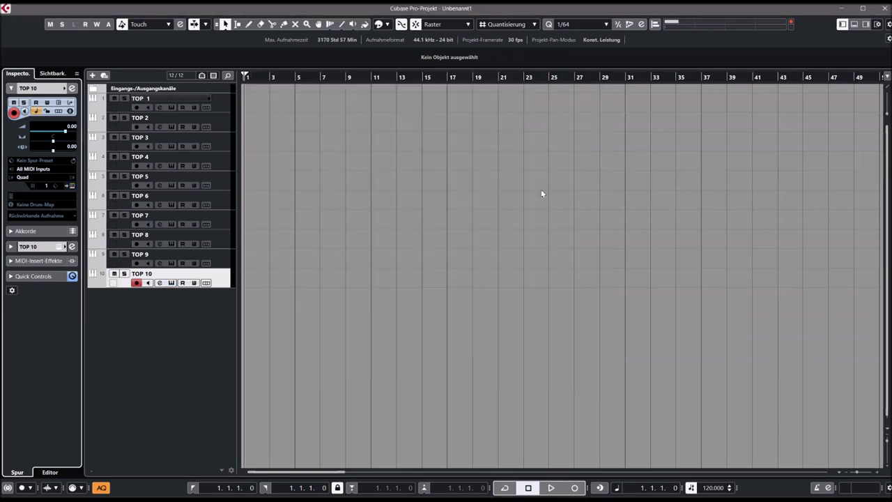